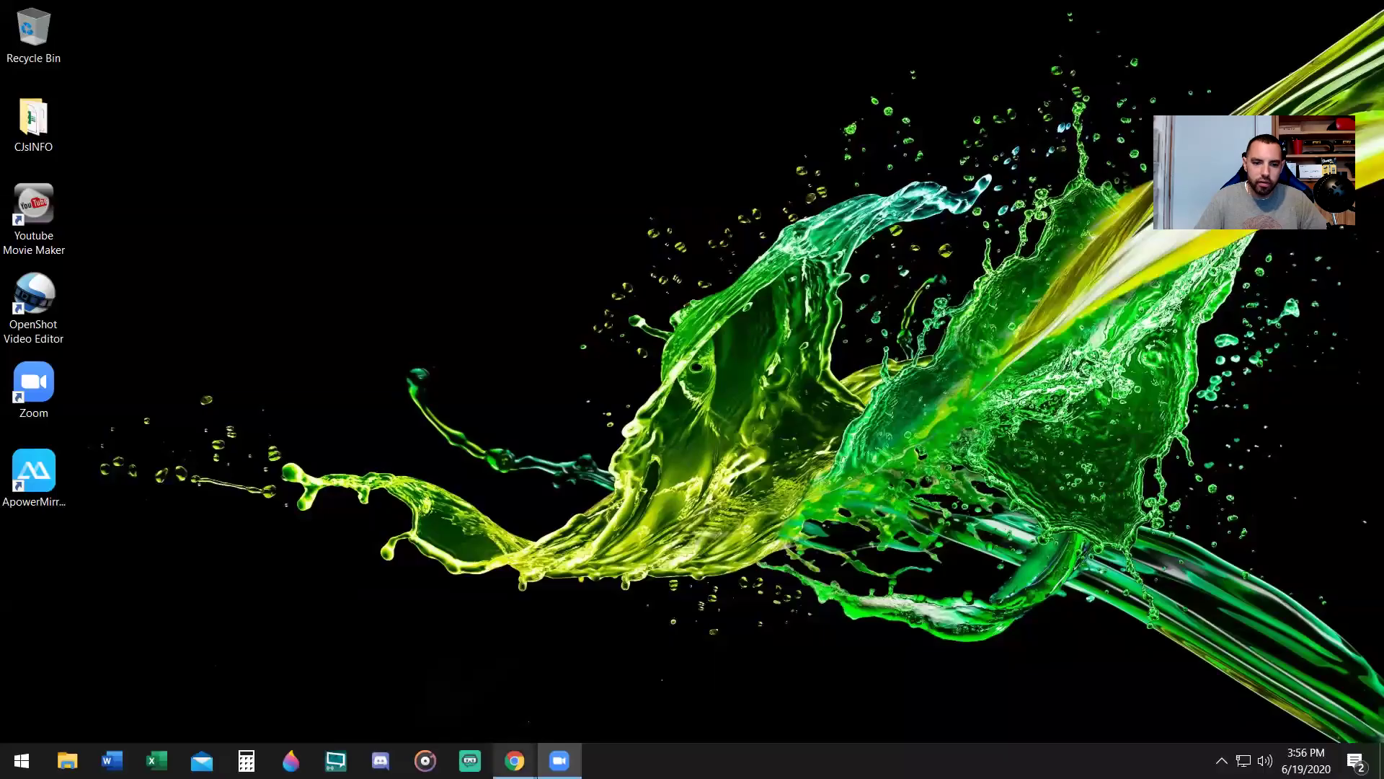
Bring the StreamYard homepage back up, then click into its address bar and email field
mouse_move(515, 759)
left_click(614, 694)
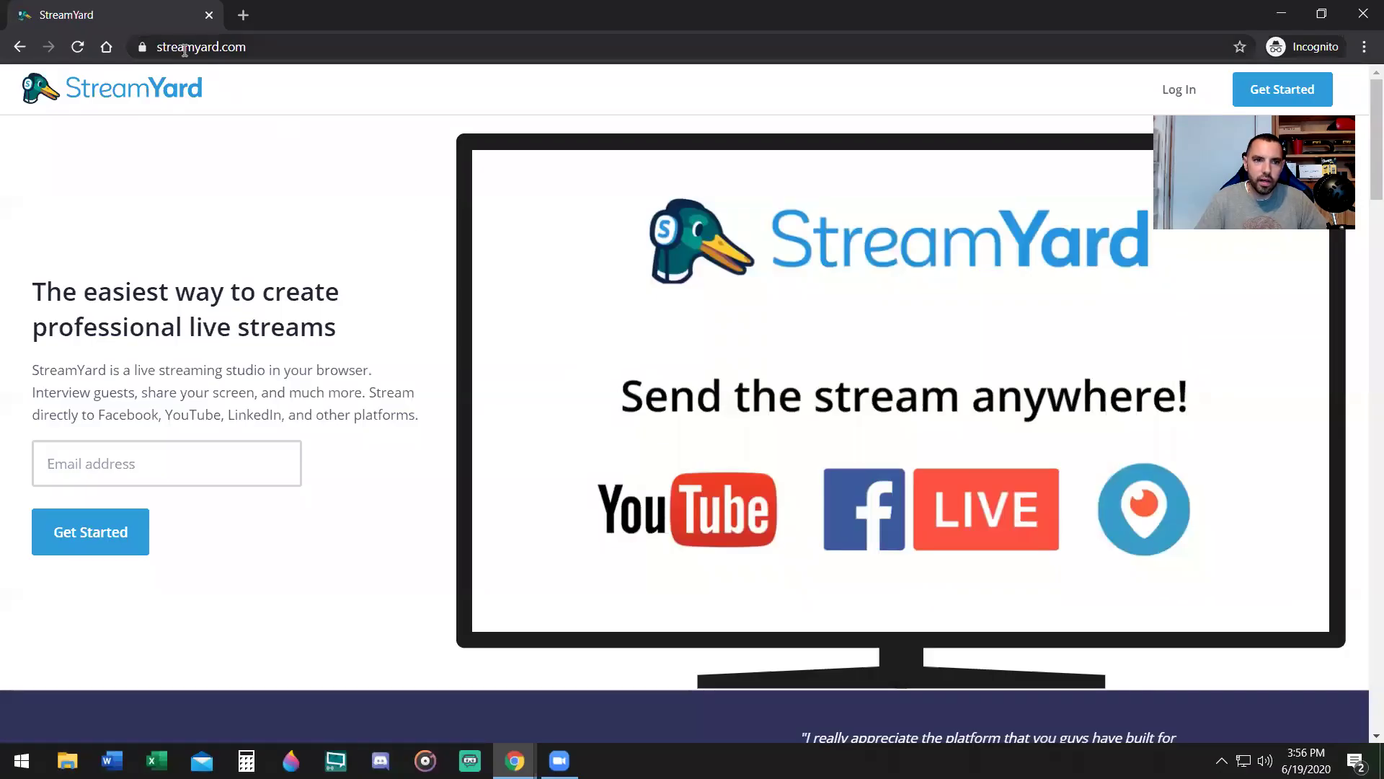
left_click(294, 47)
left_click(294, 47)
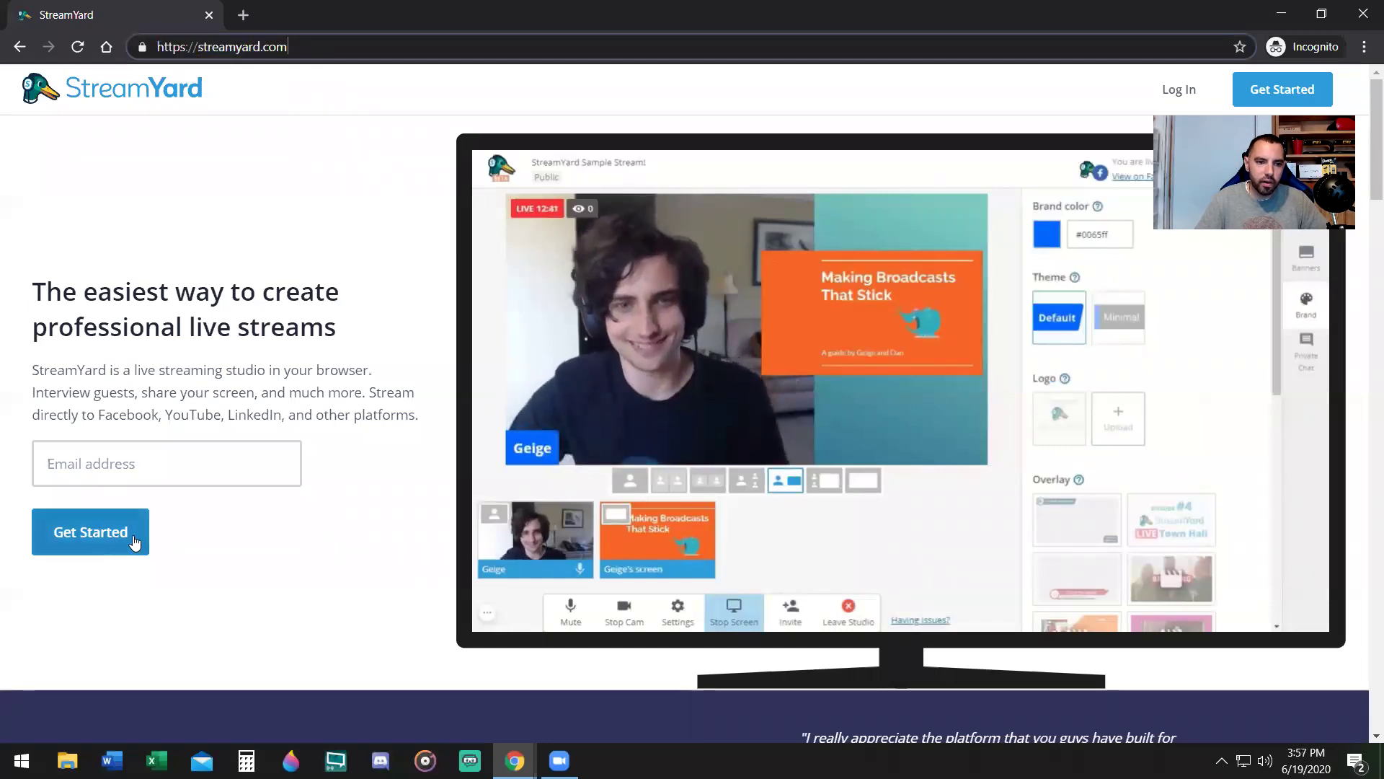
left_click(112, 478)
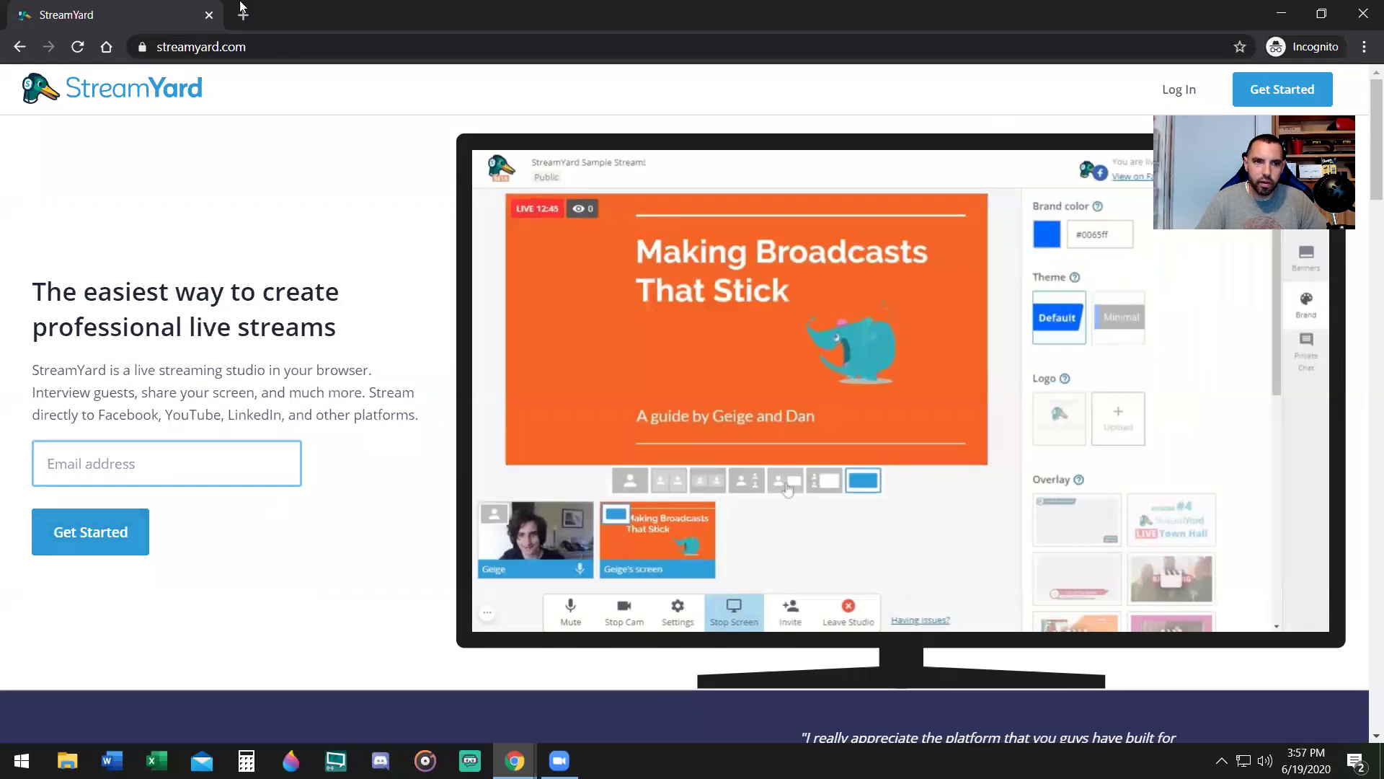
Restore the StreamYard plans page and review the Basic plan's no-branding and Unlimited streaming features
key("super+d")
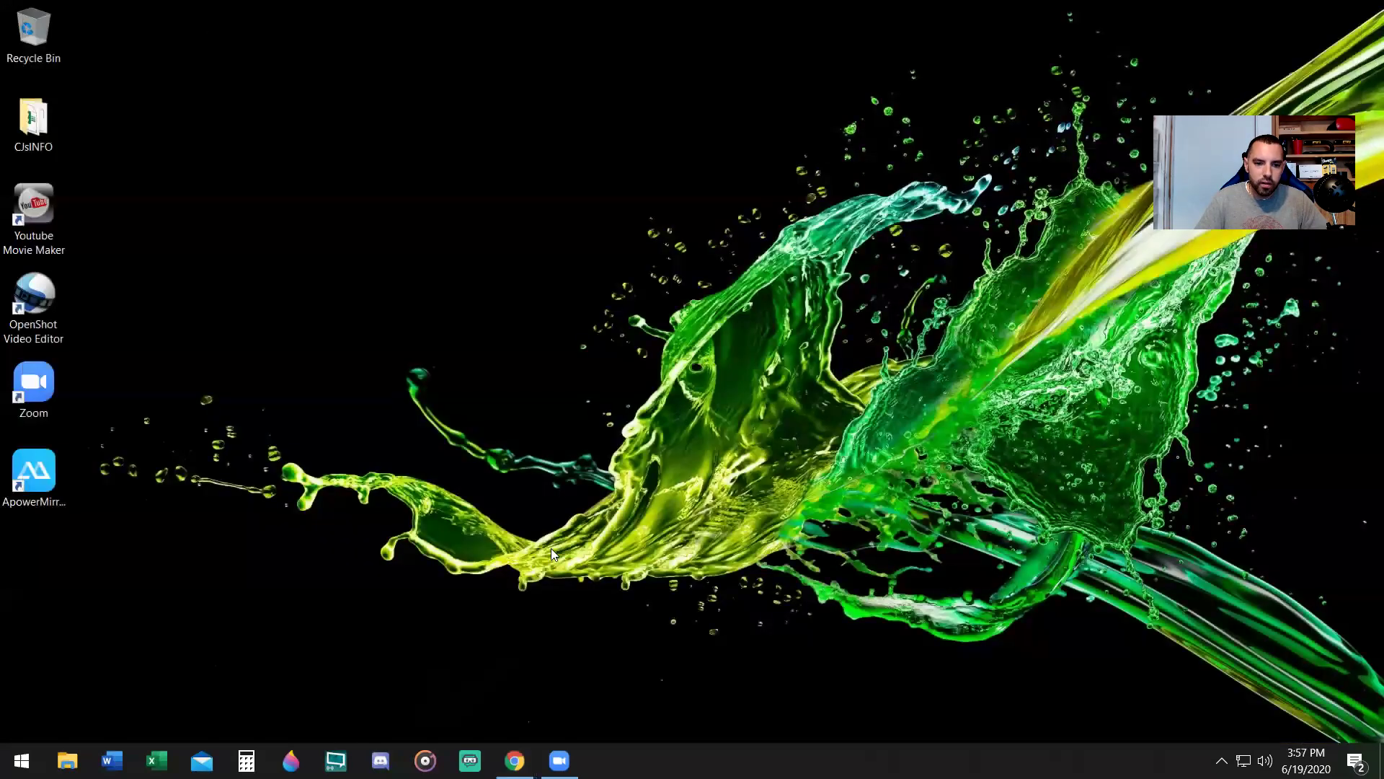
left_click(514, 760)
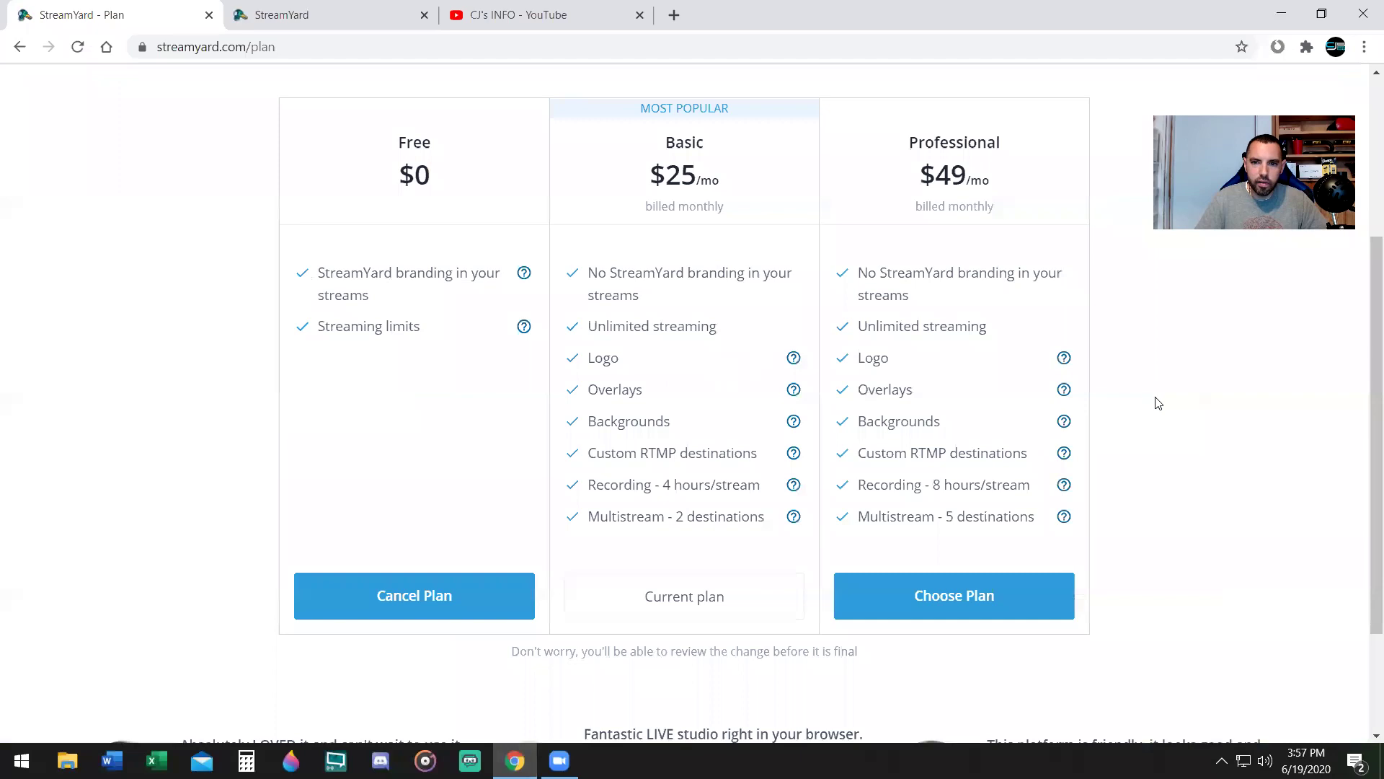
scroll(1363, 389, "up", 2)
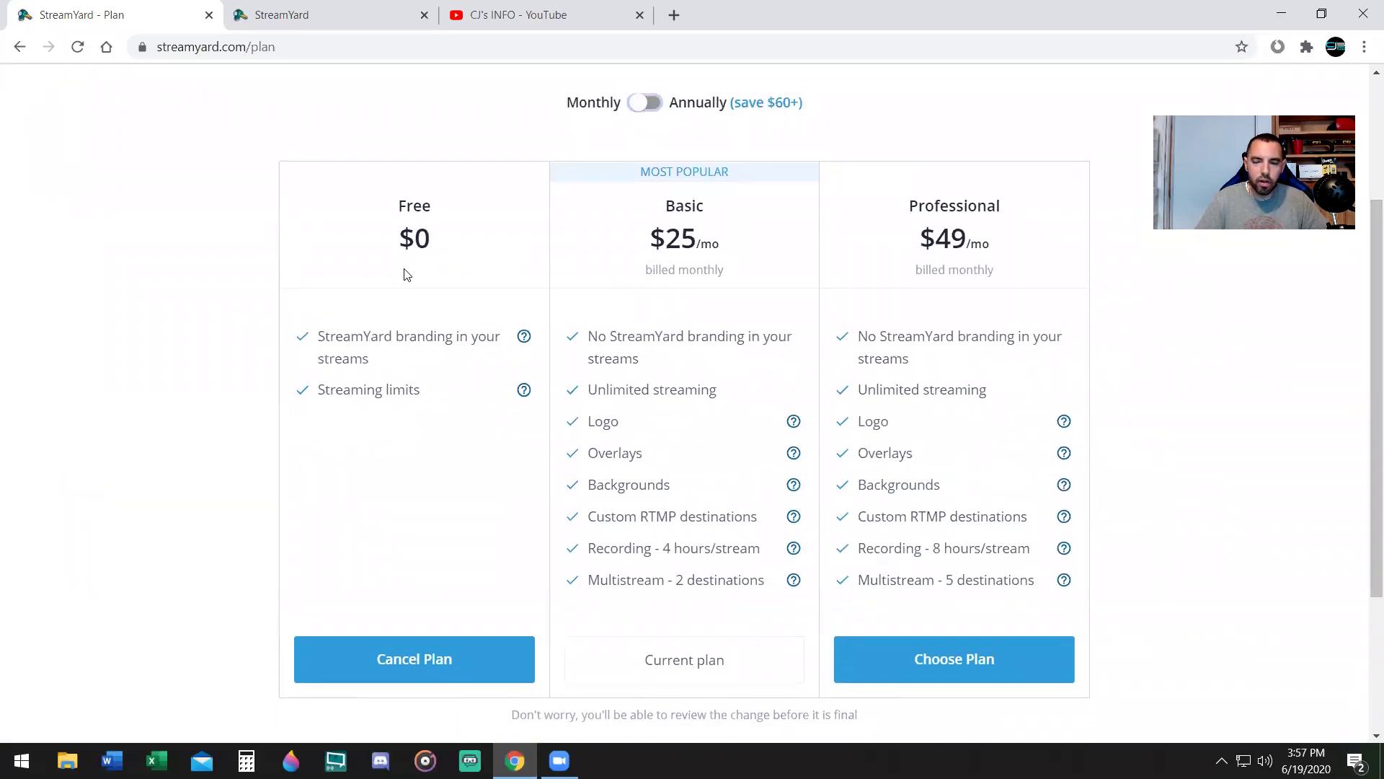
mouse_move(522, 339)
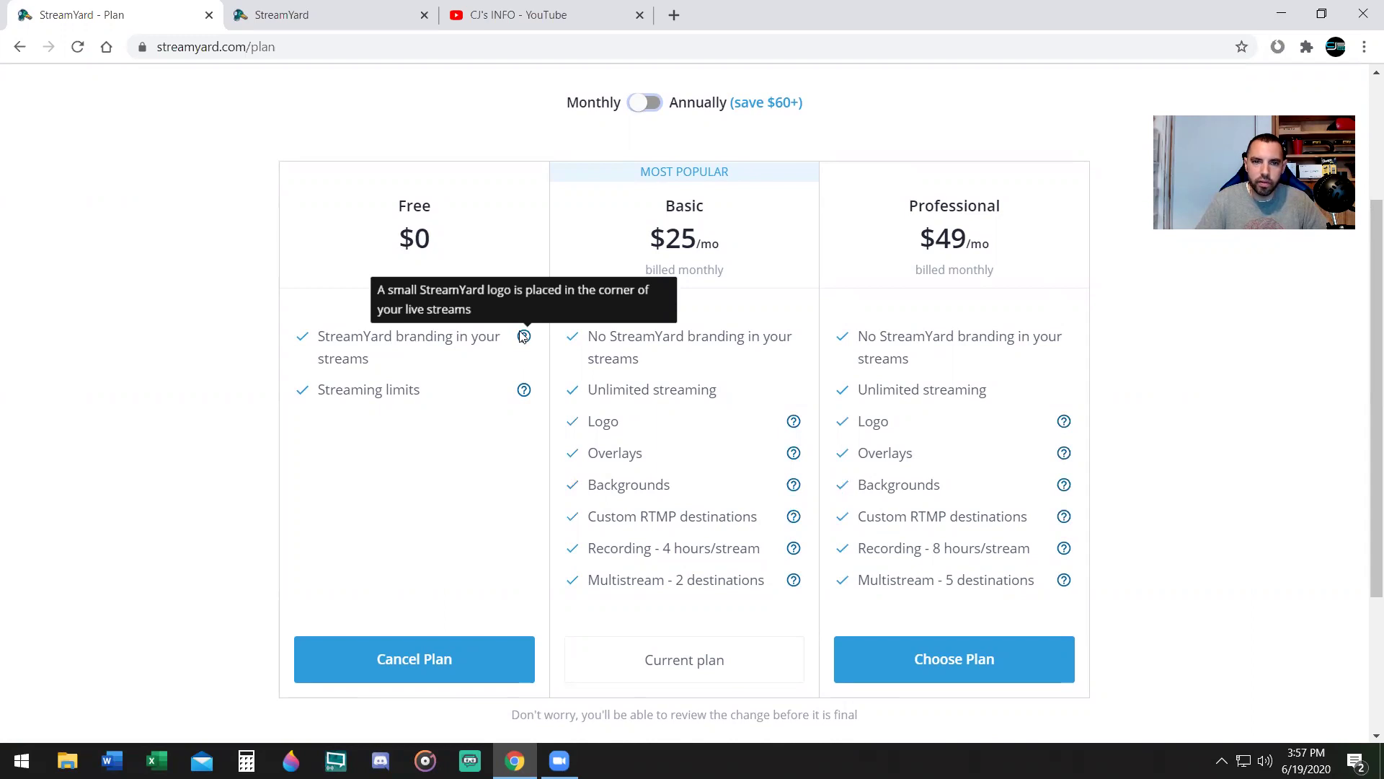
mouse_move(525, 395)
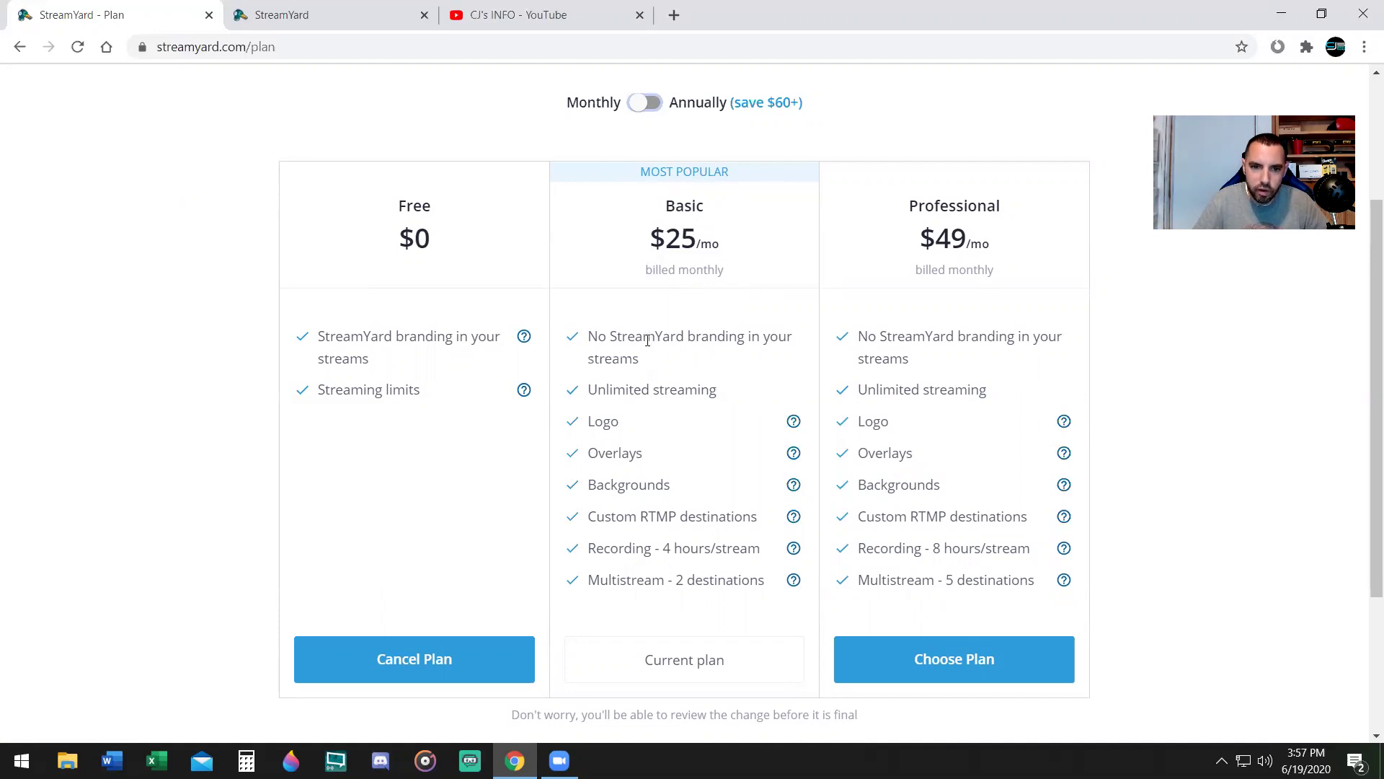
left_click_drag(613, 339, 733, 353)
left_click(776, 328)
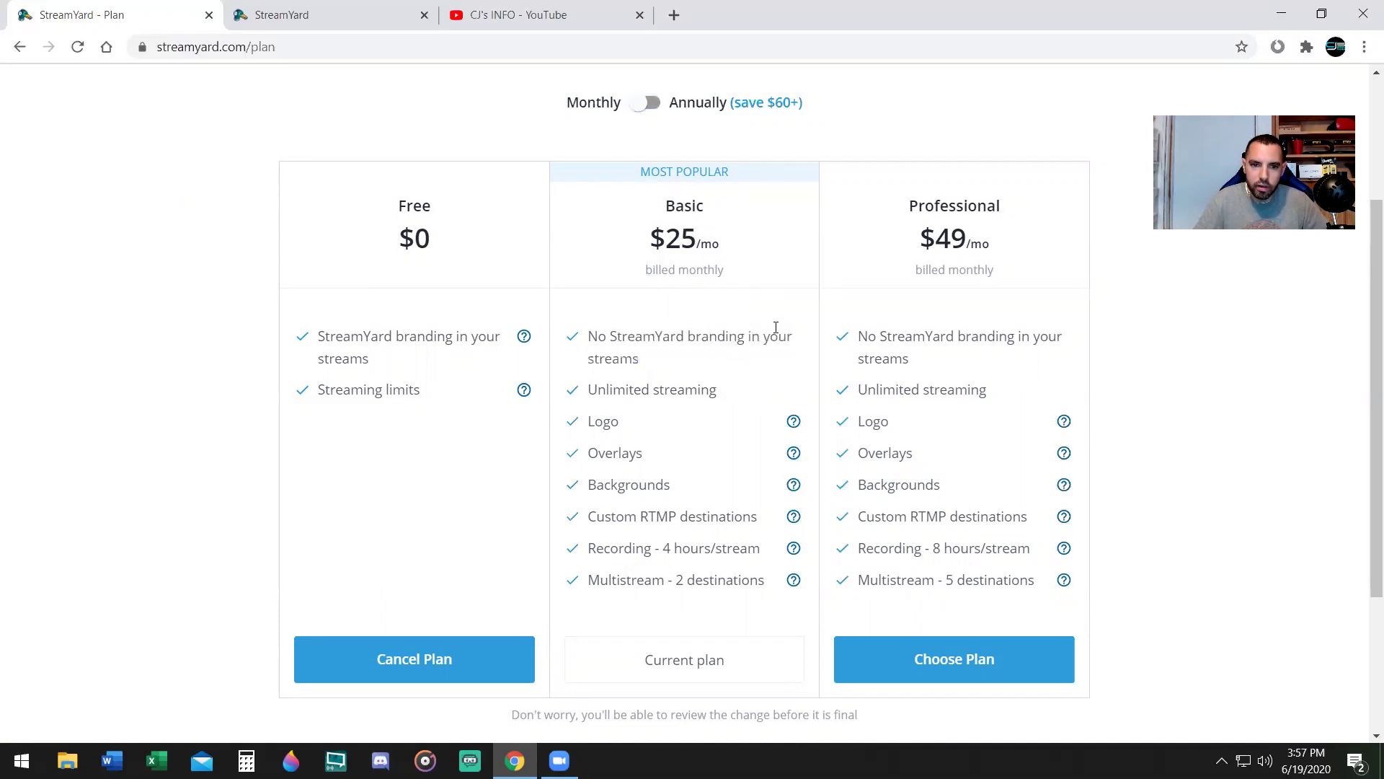
left_click_drag(602, 384, 716, 389)
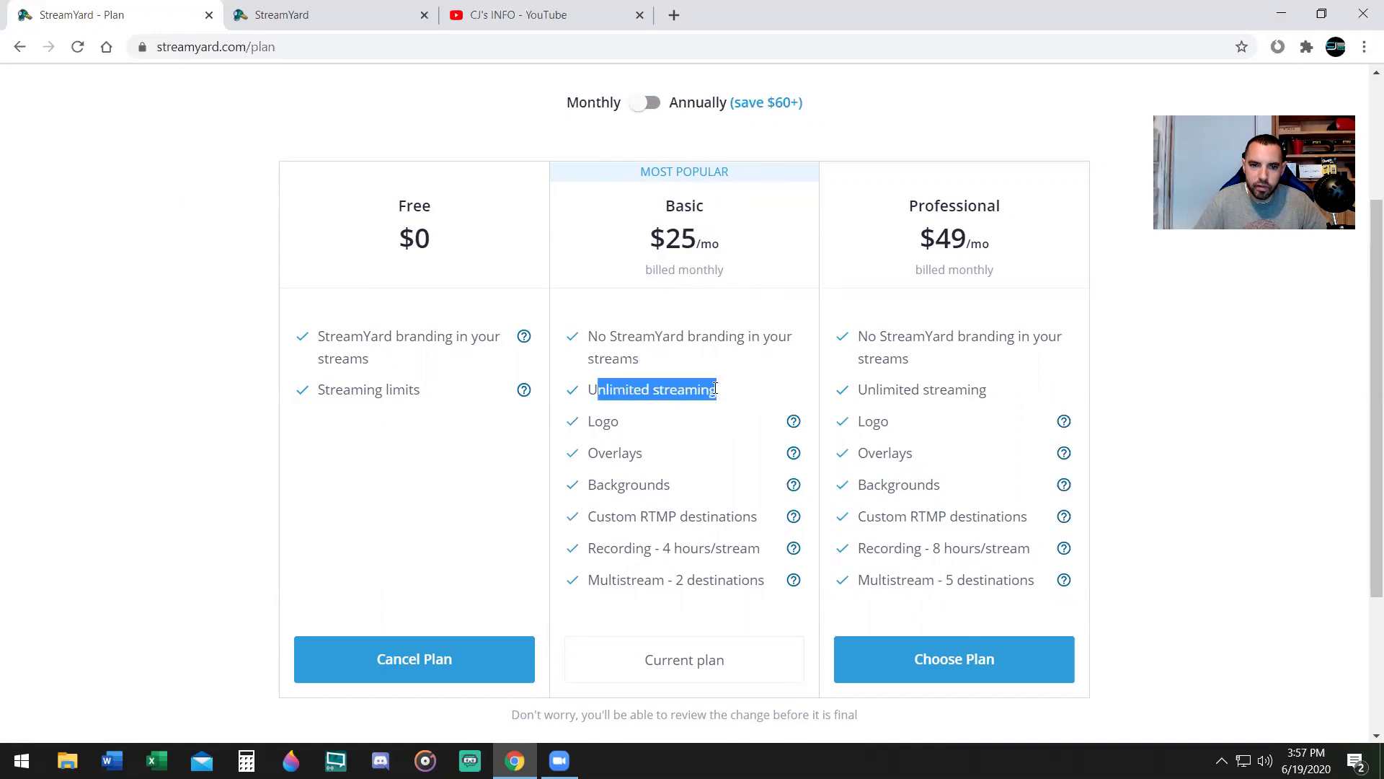
left_click(721, 426)
Review the Professional plan's features, including its recording hours
mouse_move(791, 428)
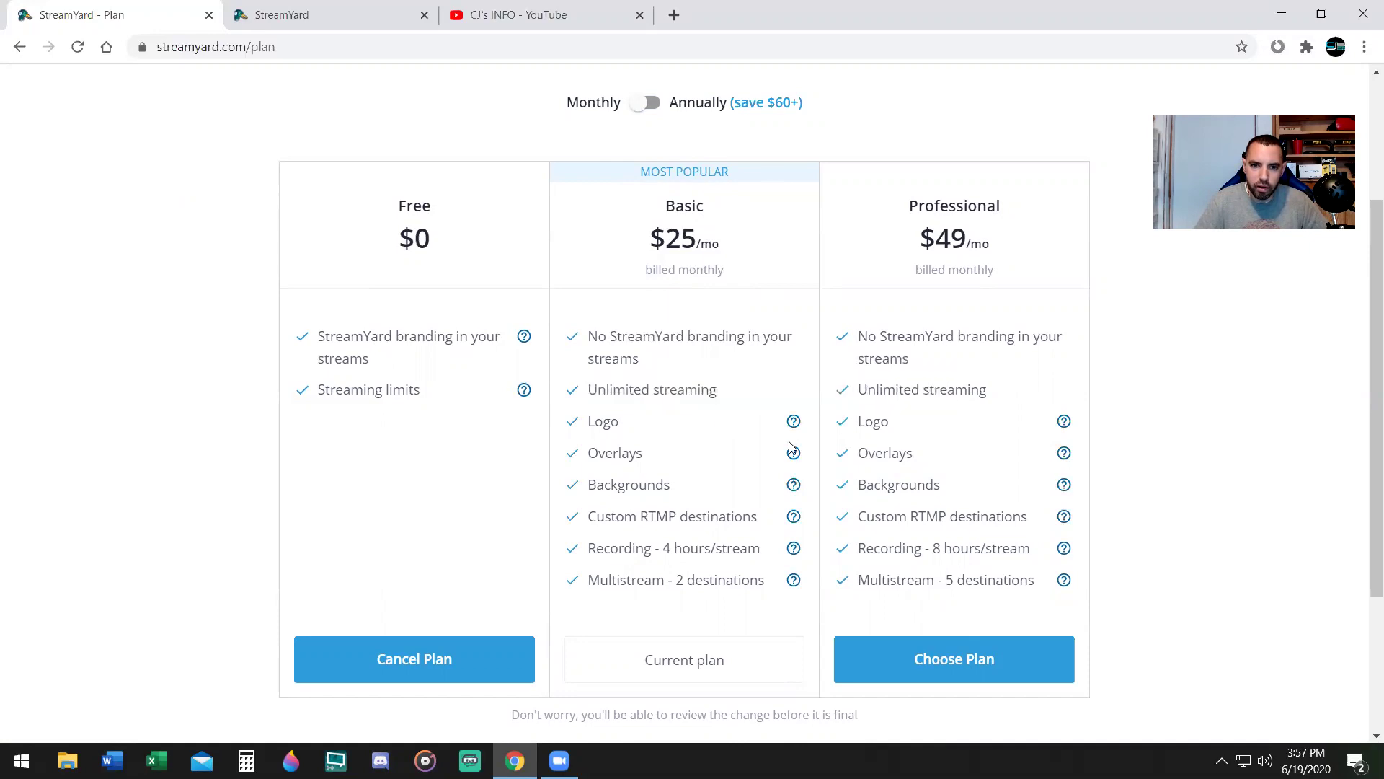
mouse_move(793, 456)
mouse_move(787, 495)
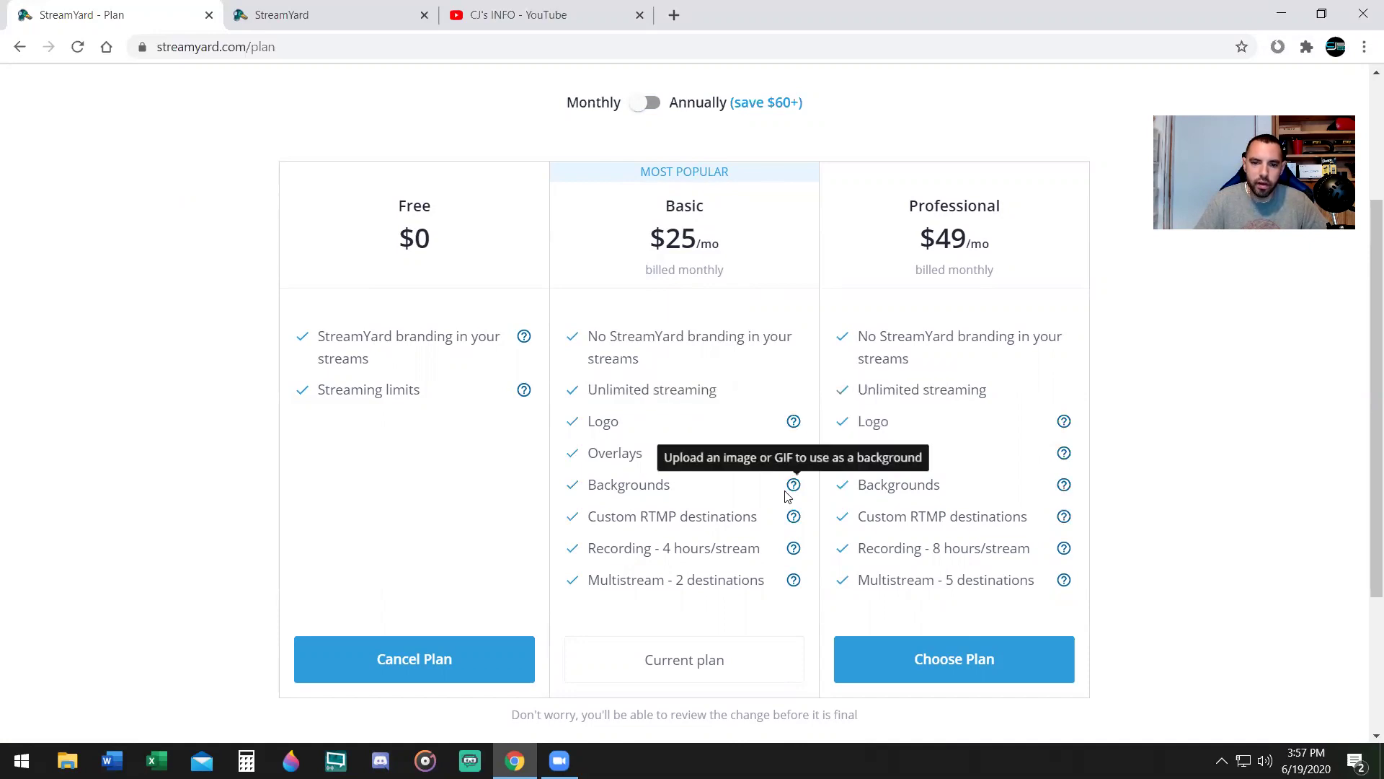
mouse_move(798, 523)
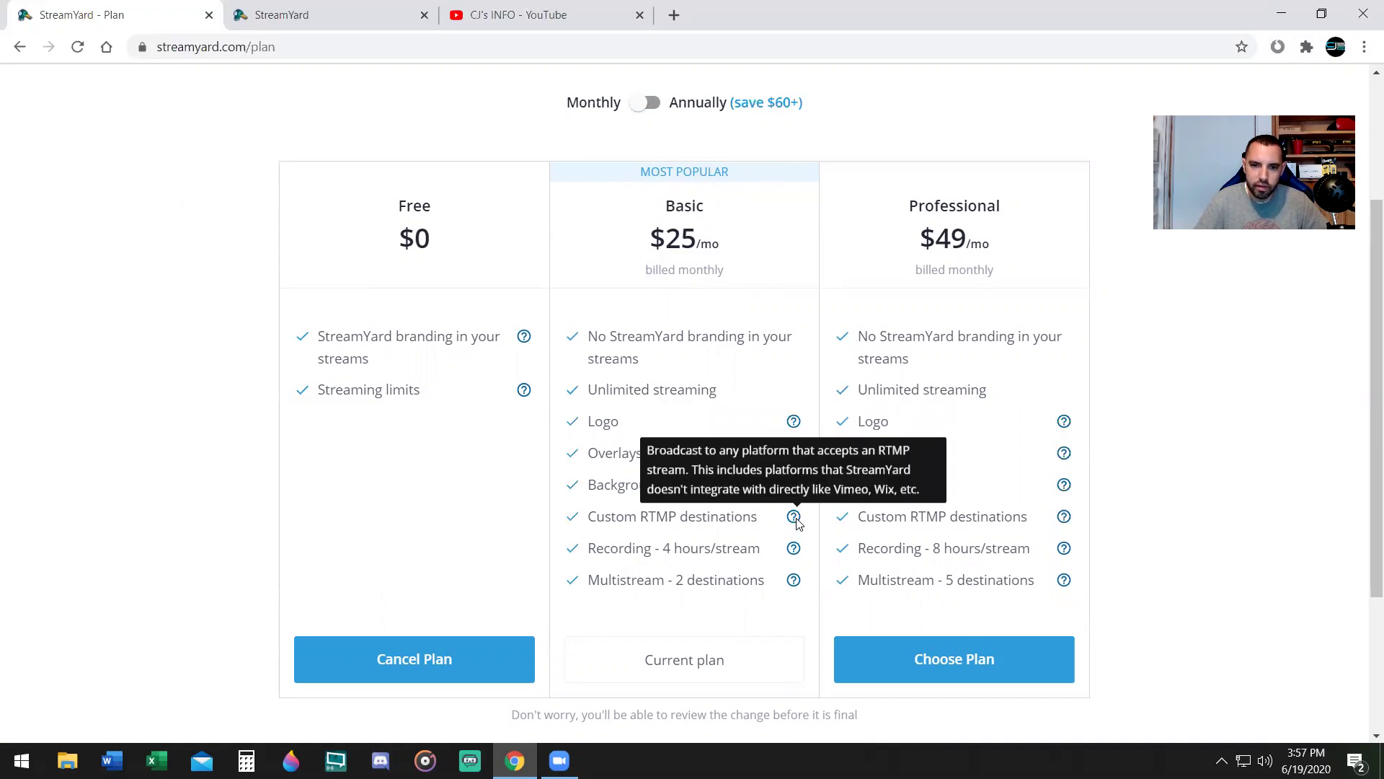
mouse_move(798, 550)
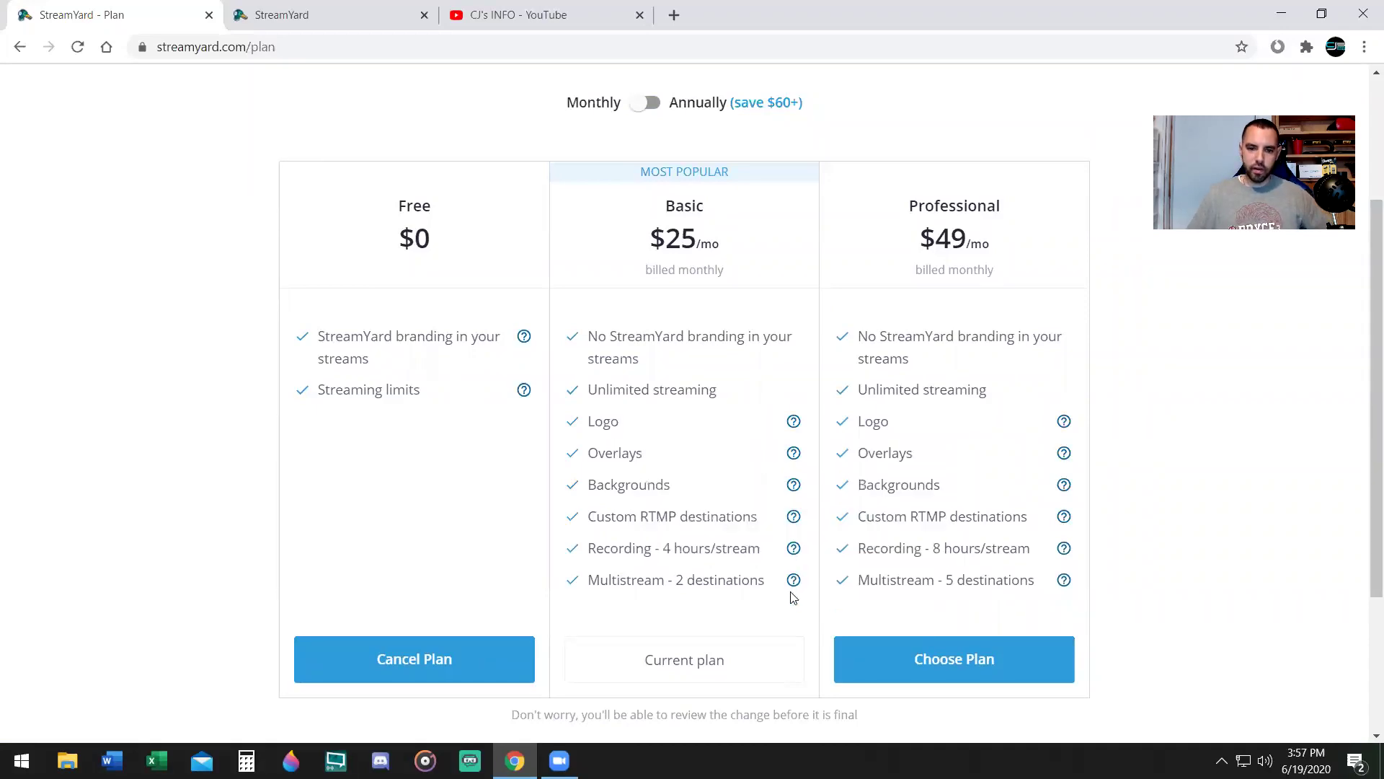
mouse_move(792, 584)
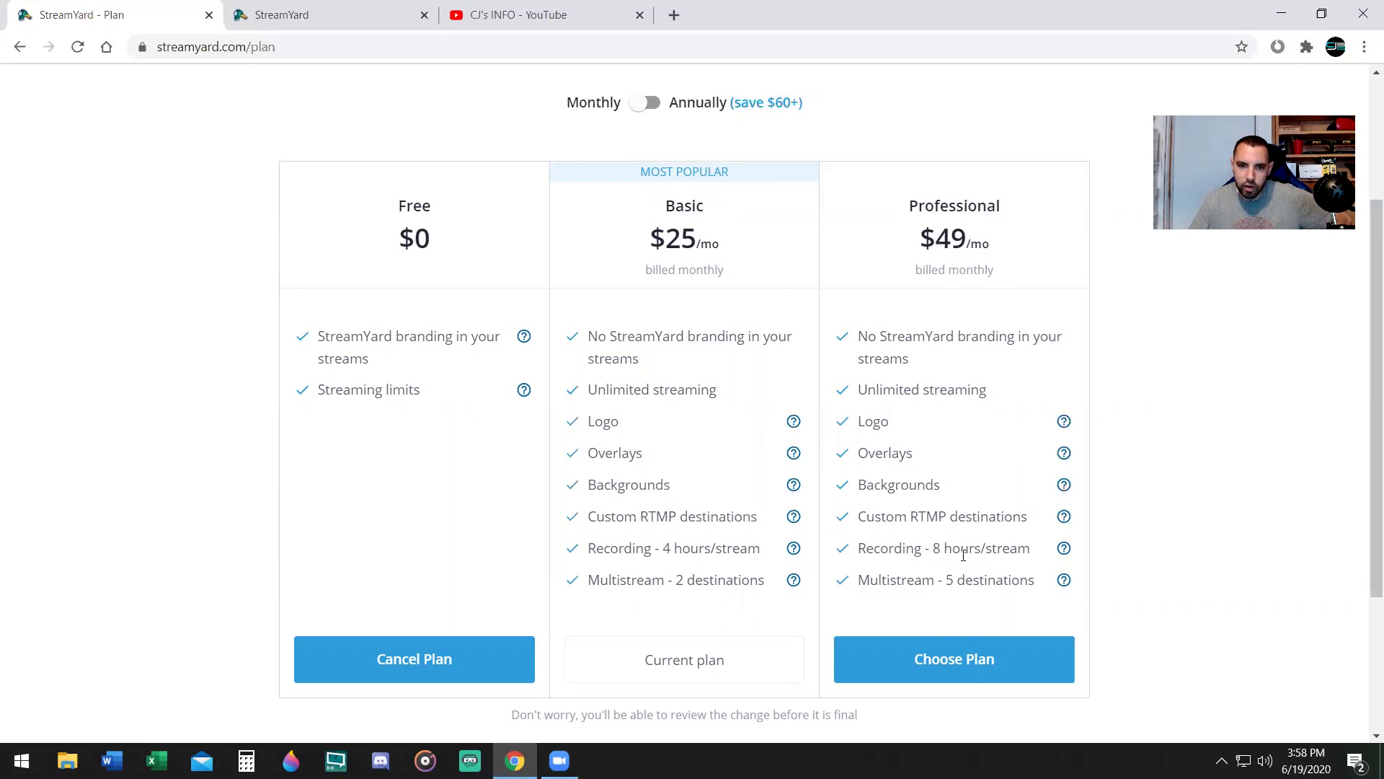
left_click_drag(934, 548, 1031, 579)
left_click(1119, 561)
Toggle billing between Annually and Monthly to compare prices, ending on Monthly
left_click(658, 105)
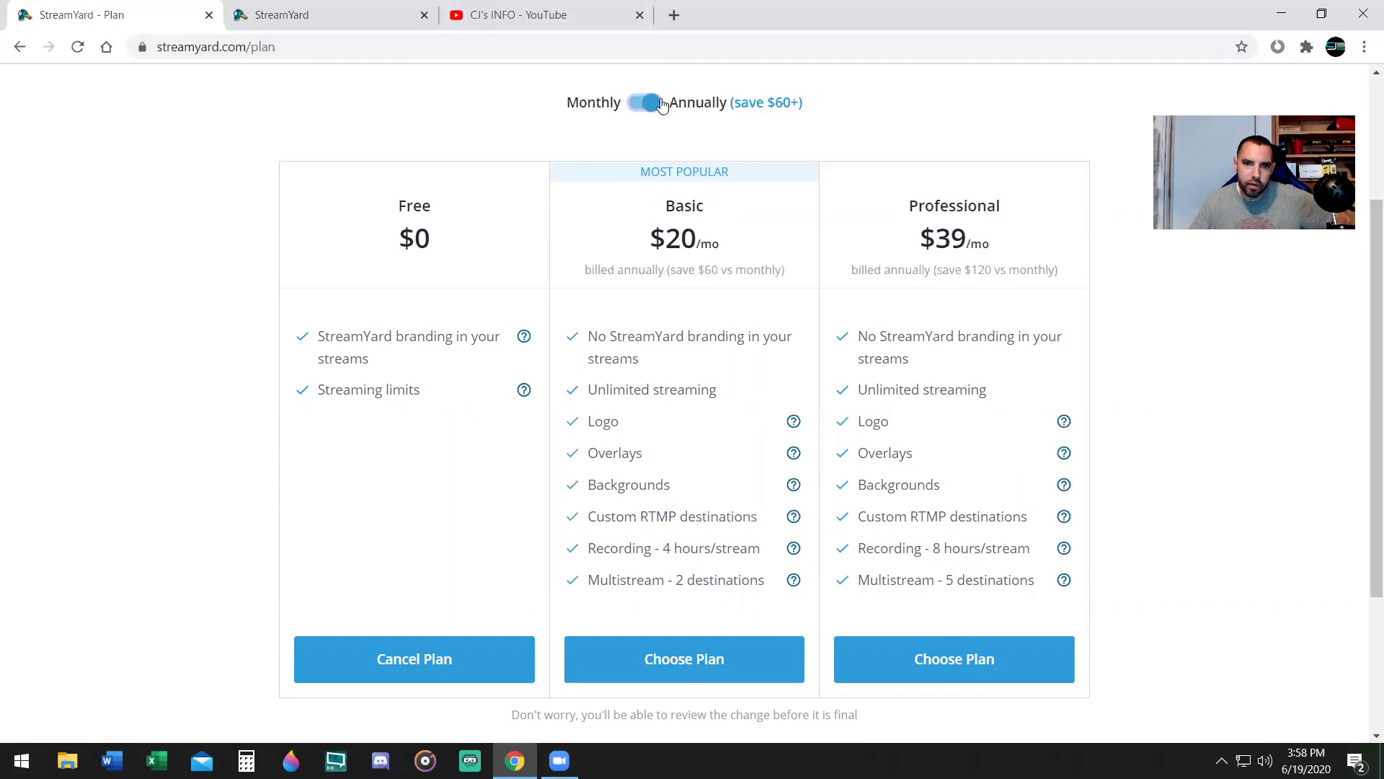
left_click(662, 105)
left_click(660, 105)
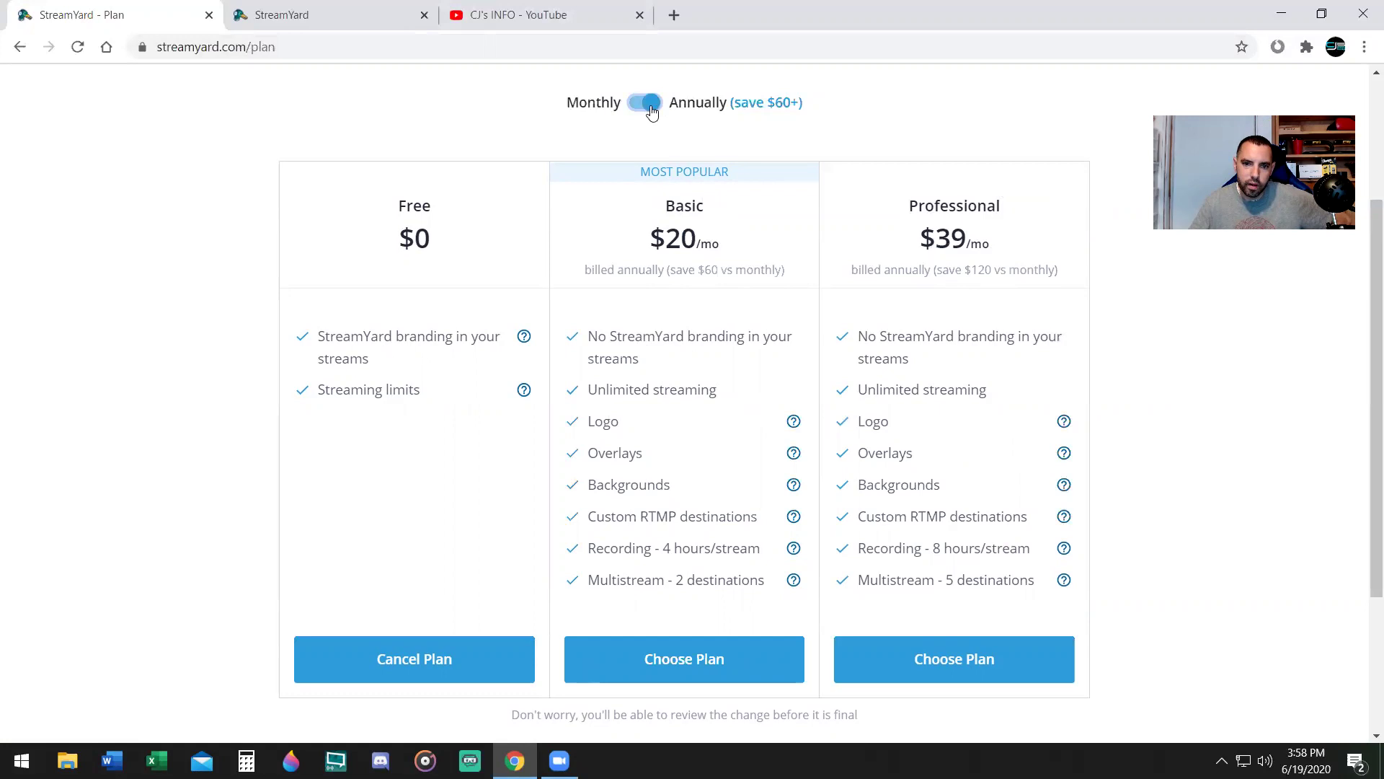
left_click(652, 111)
left_click(652, 111)
left_click(652, 112)
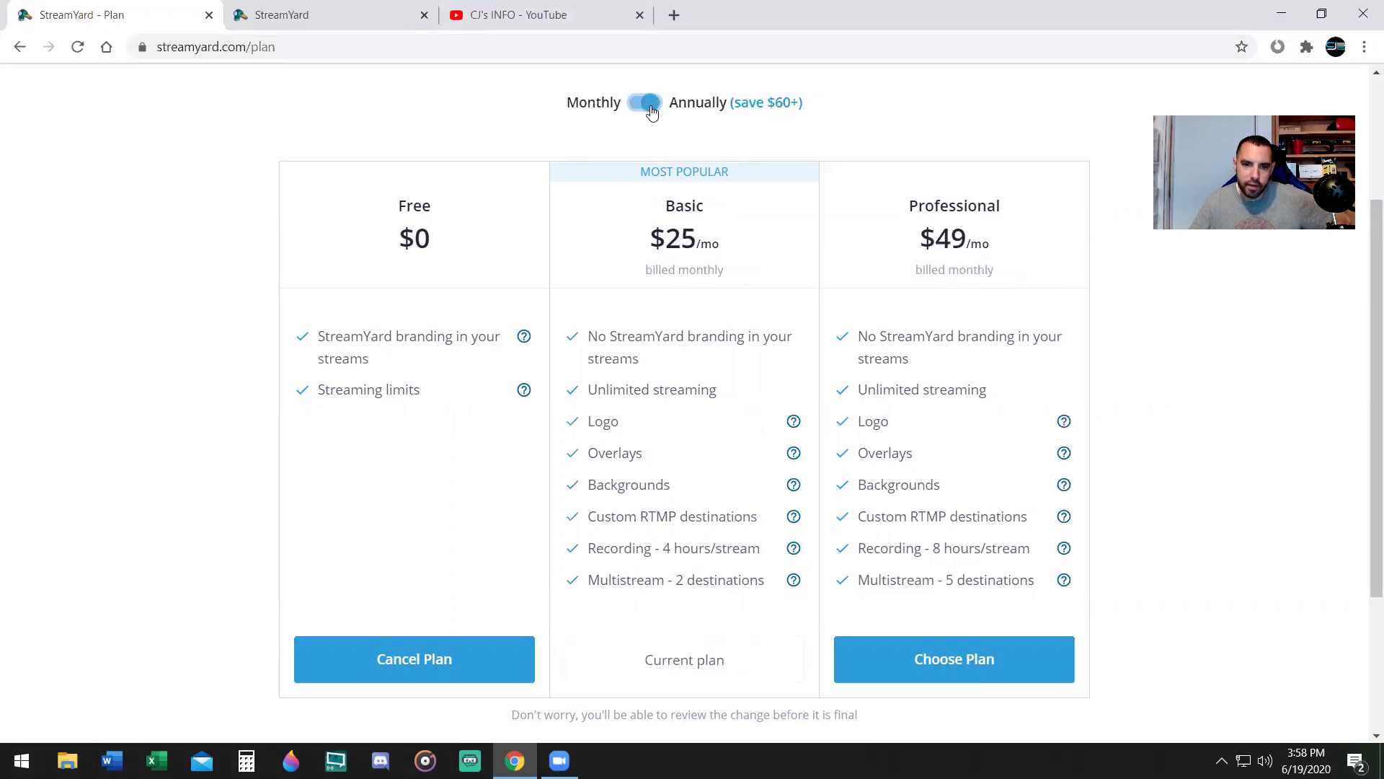
On the StreamYard dashboard, open Destinations and start adding a new destination
left_click(413, 9)
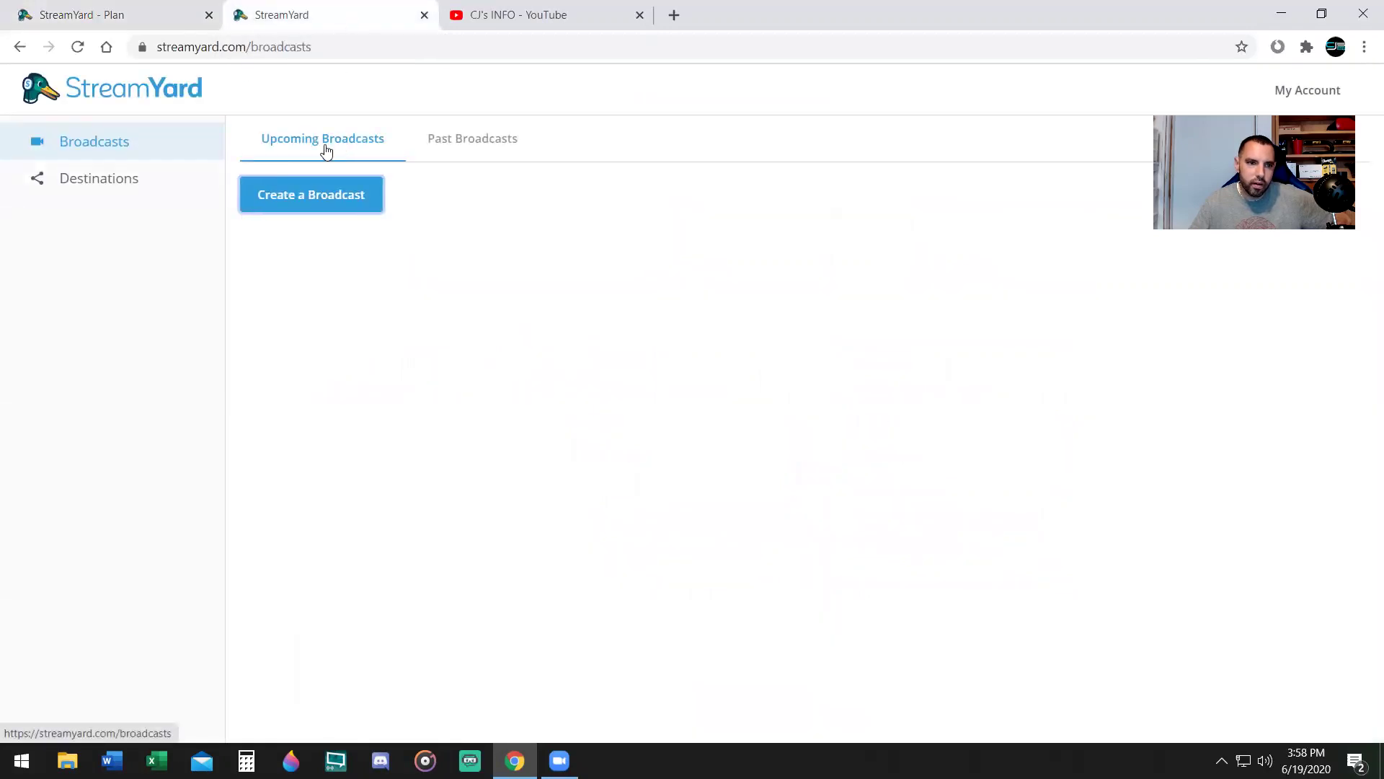
left_click(114, 178)
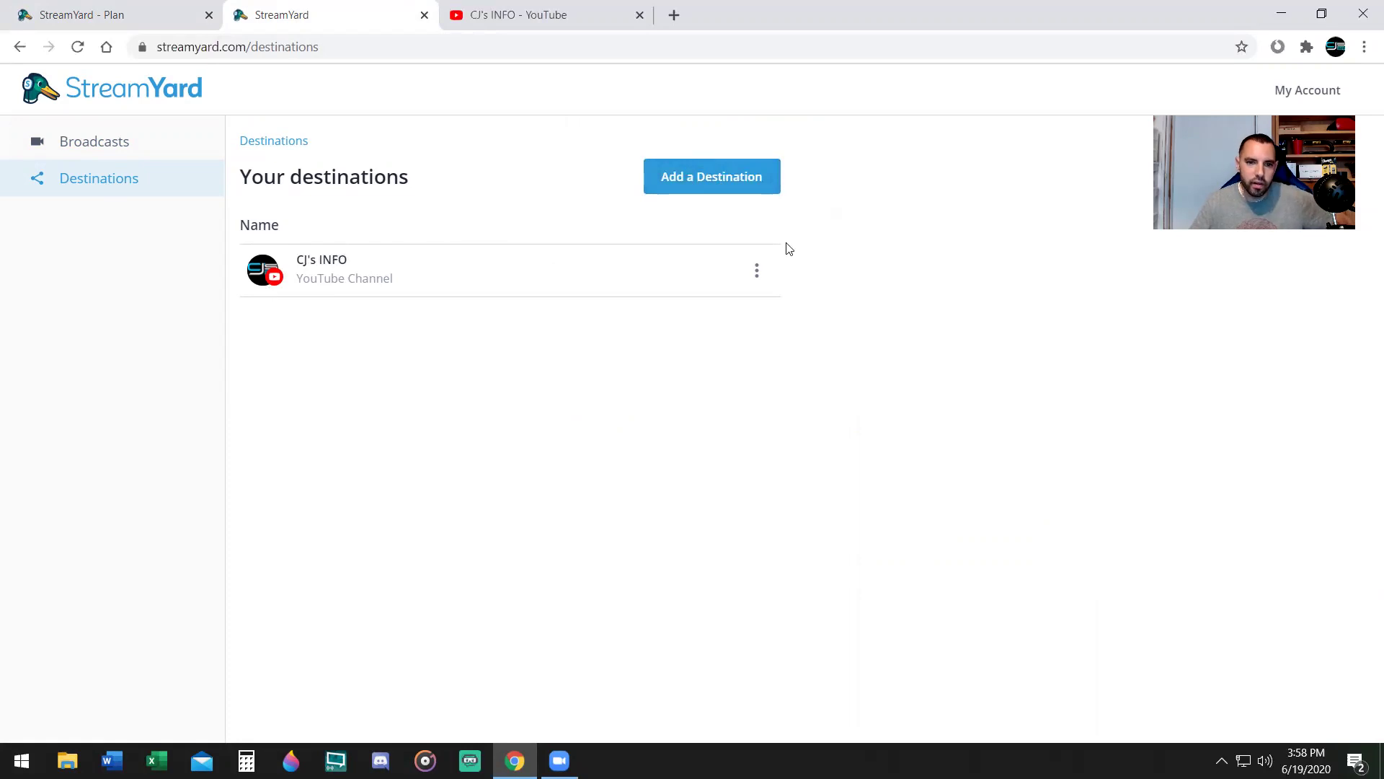
left_click(707, 183)
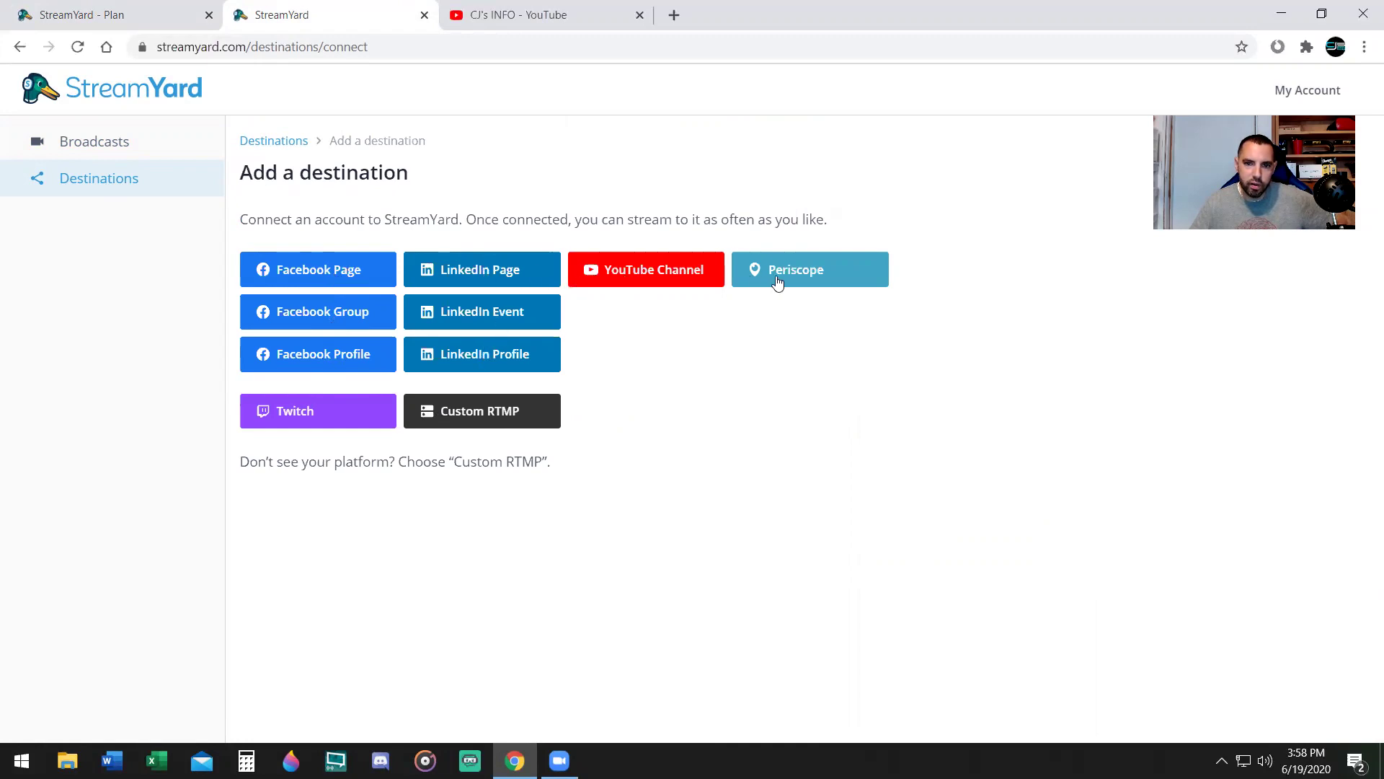
Start a new broadcast from the Broadcasts list with the CJ's INFO channel as destination
left_click(92, 144)
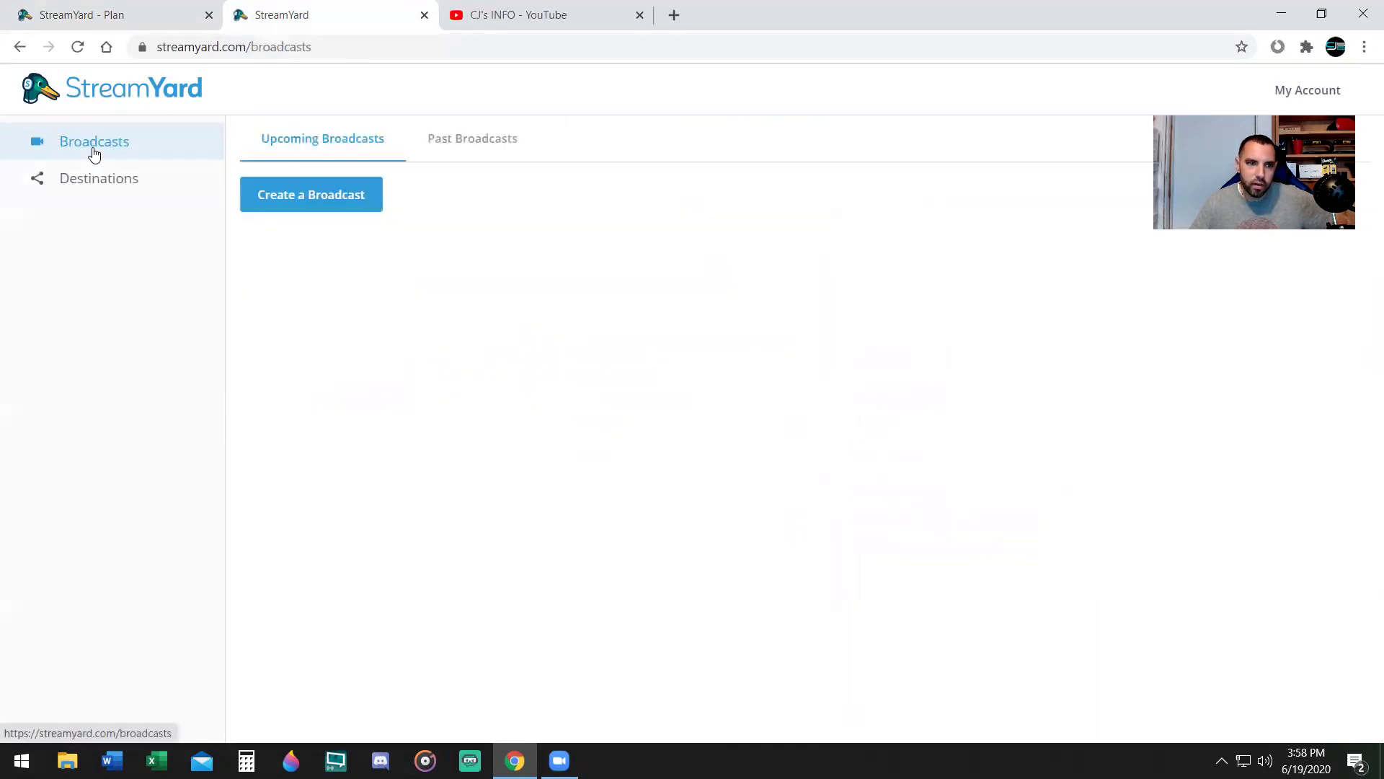
left_click(344, 202)
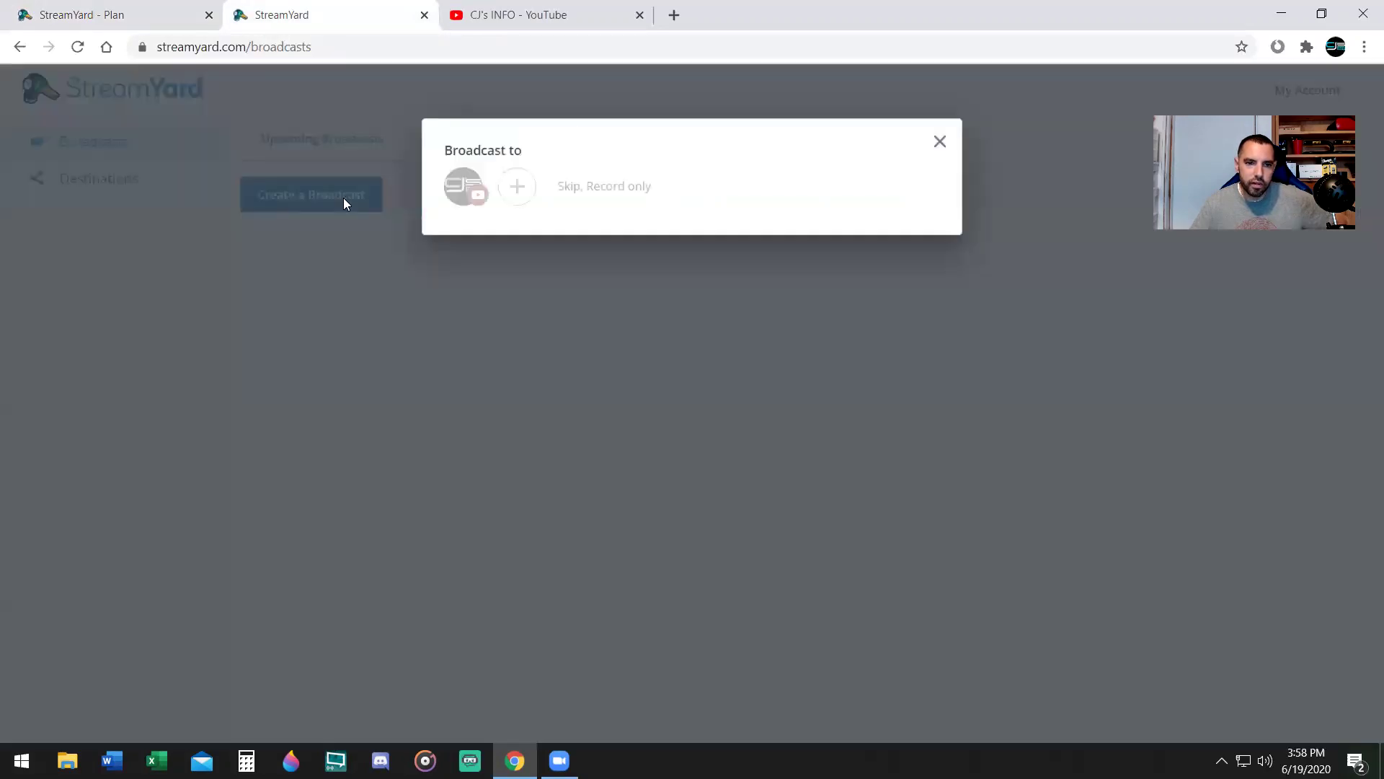
left_click(518, 189)
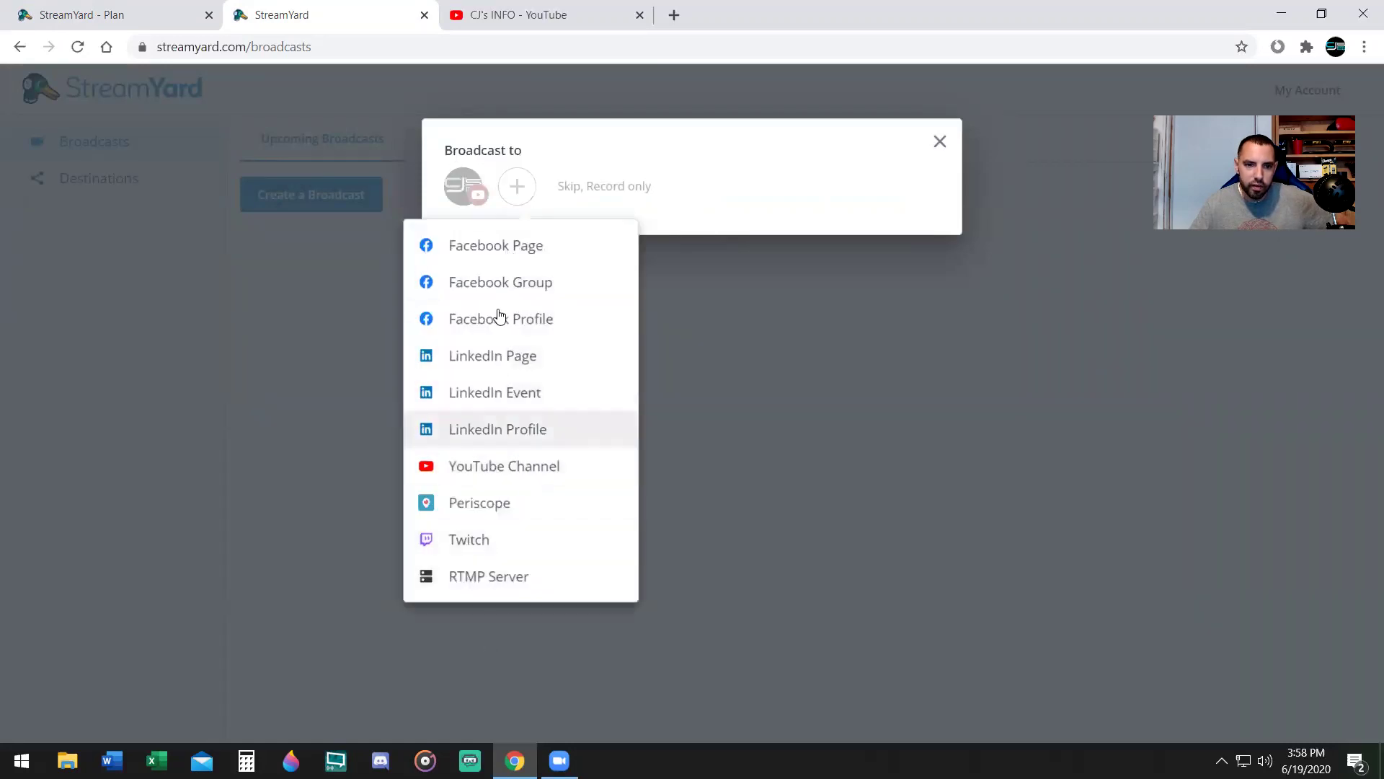
left_click(463, 189)
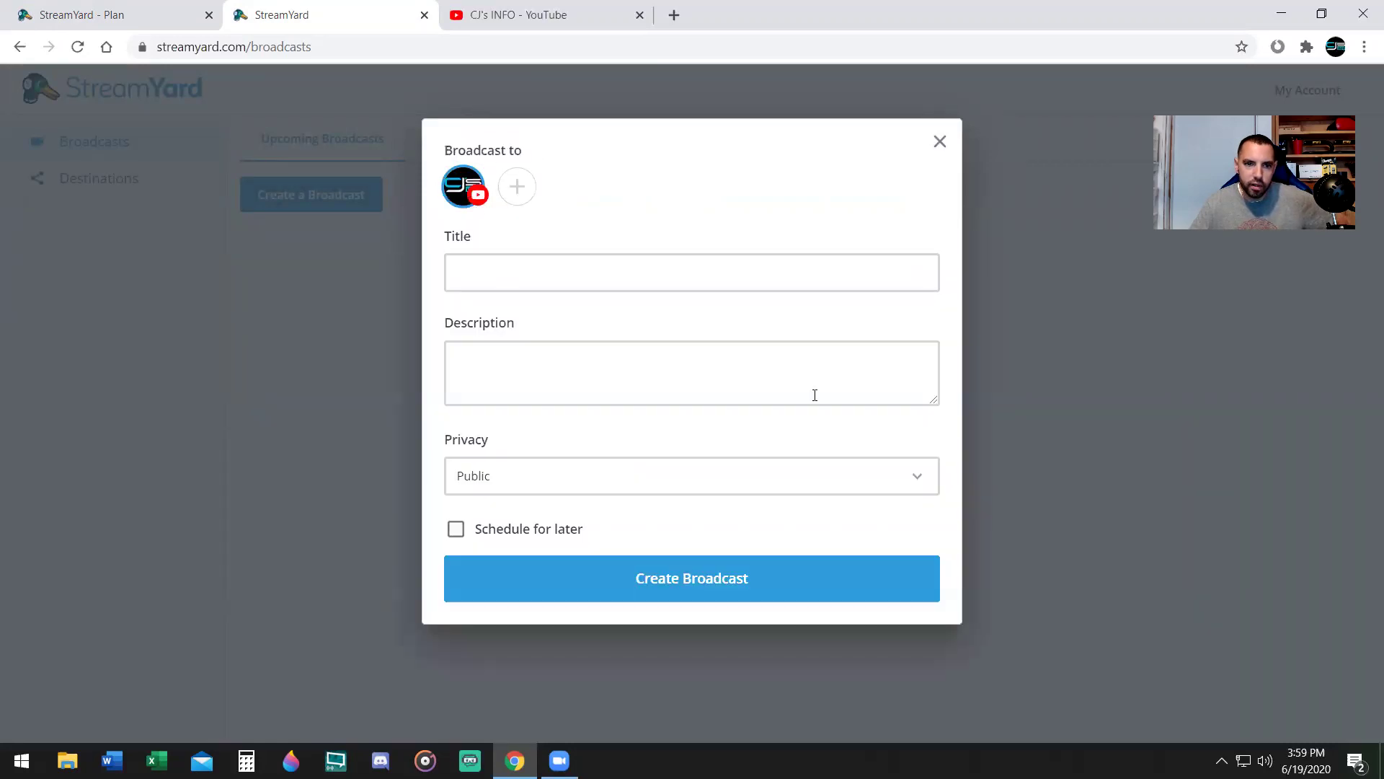
Give the broadcast the title Test, the description Test, and Unlisted privacy
left_click(493, 254)
type("Test")
left_click(607, 357)
type("Test")
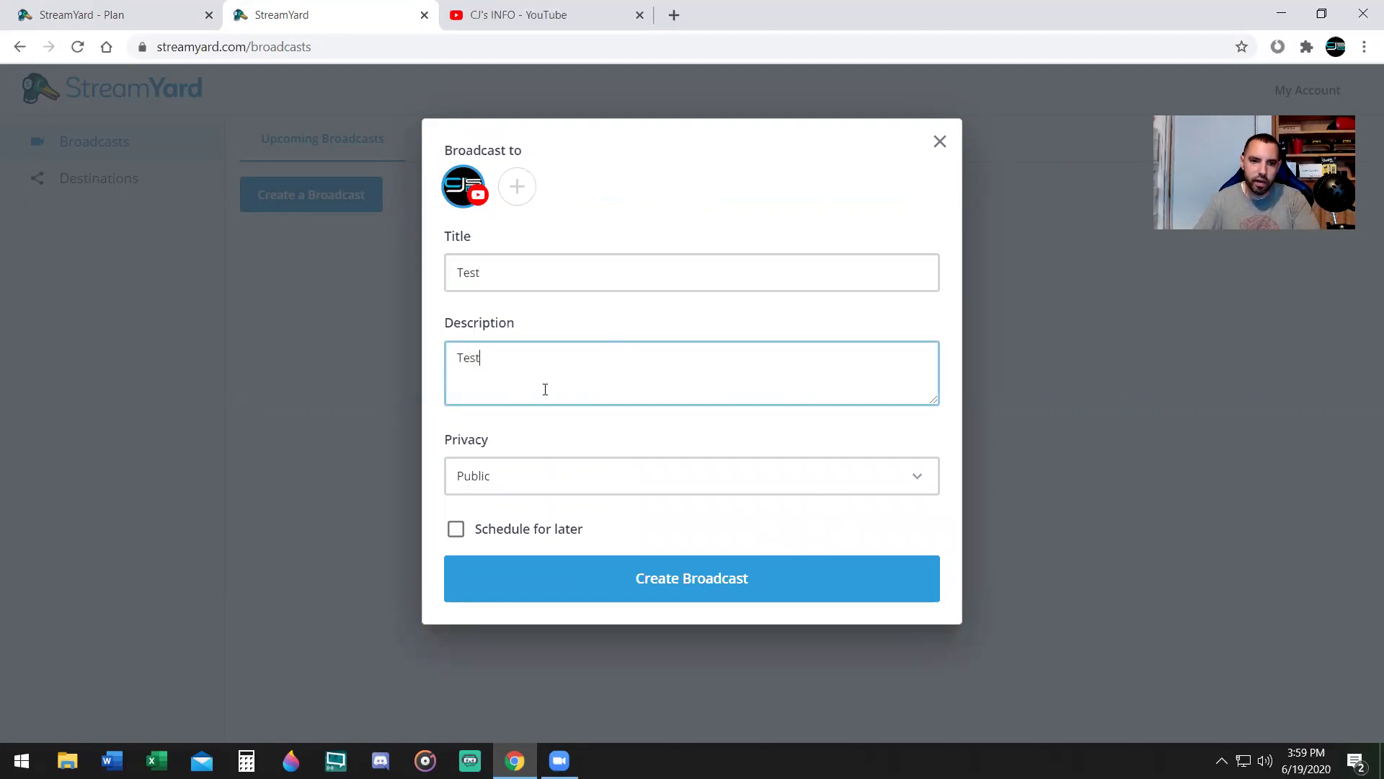
left_click(560, 484)
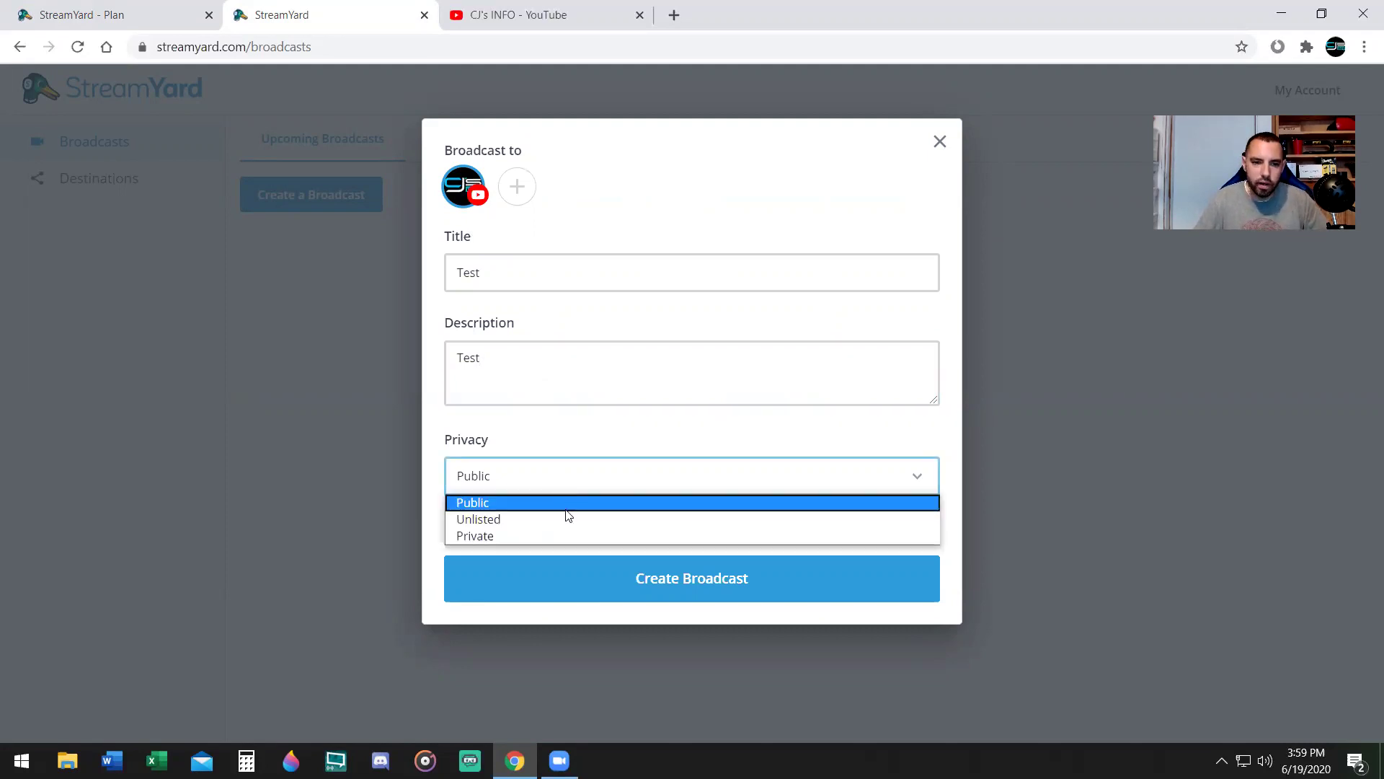
left_click(561, 520)
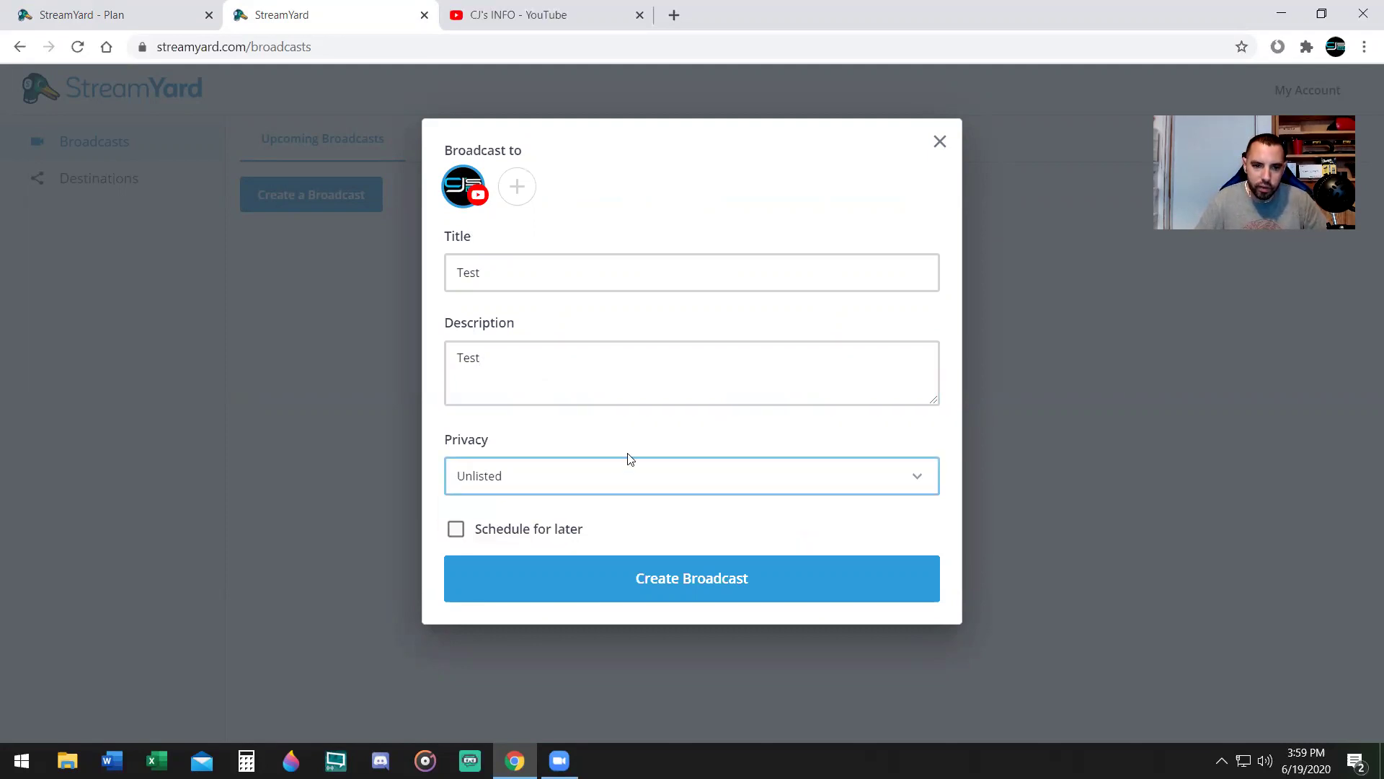
Leave 'Schedule for later' unchecked so the Test broadcast starts immediately
left_click(507, 527)
scroll(680, 476, "down", 1)
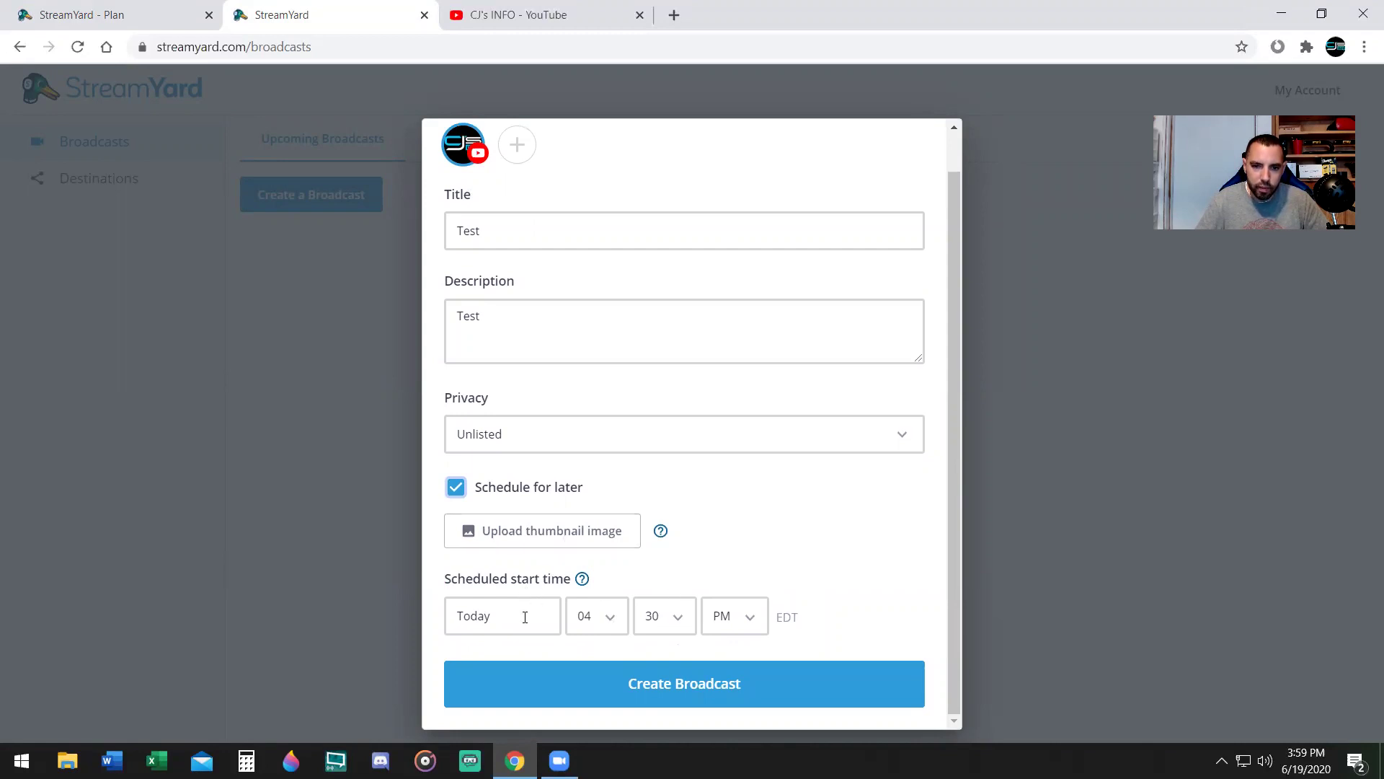
left_click(518, 488)
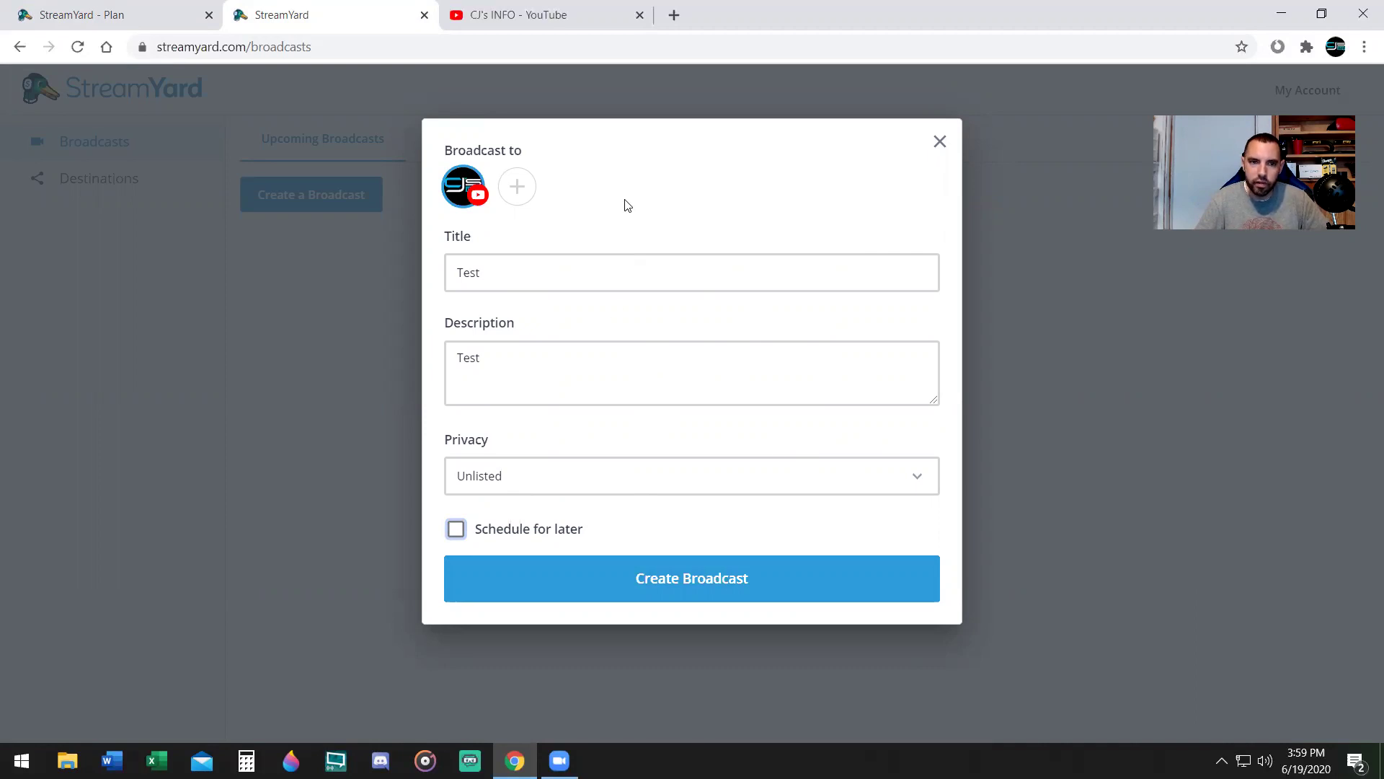
Create the Test broadcast and re-enter the display name as CJ's INFO on the camera check
left_click(694, 589)
left_click(694, 587)
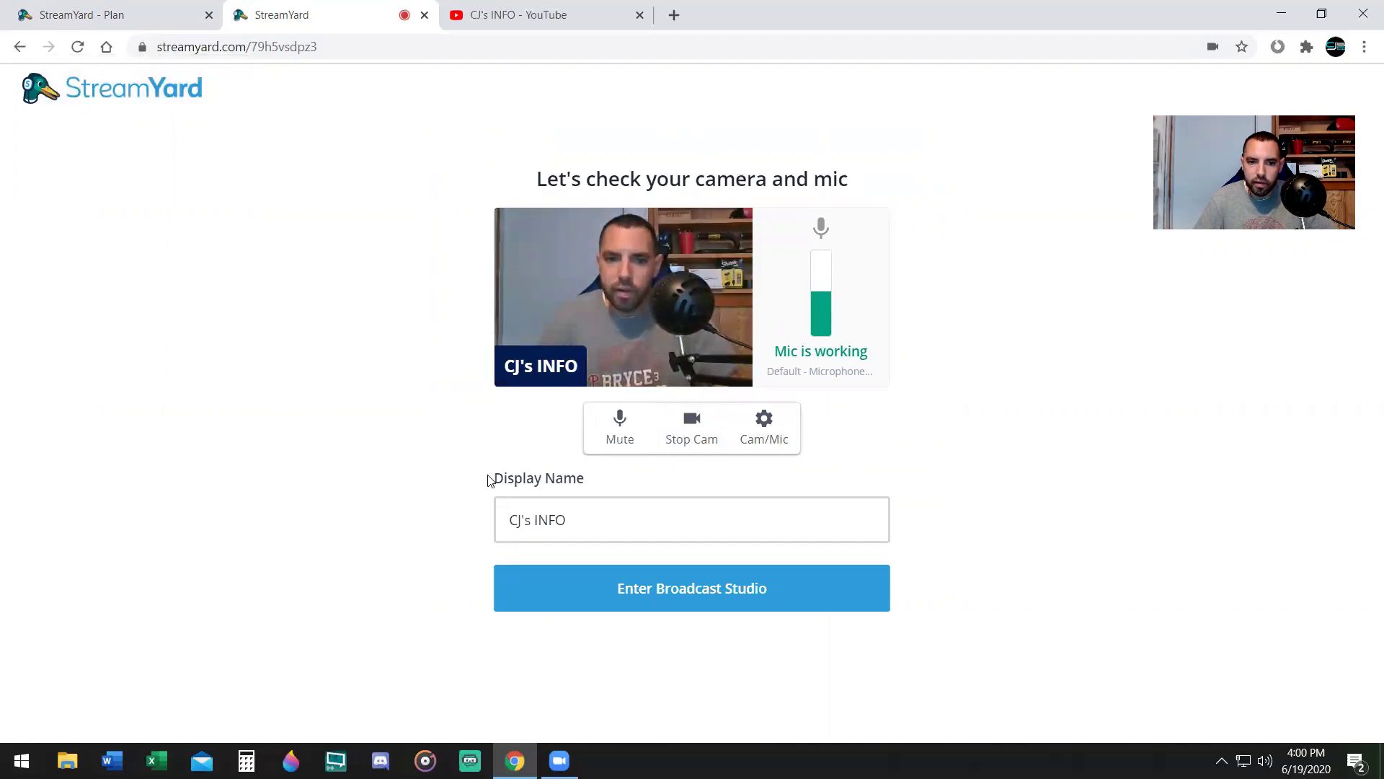
left_click_drag(488, 480, 599, 478)
left_click(587, 531)
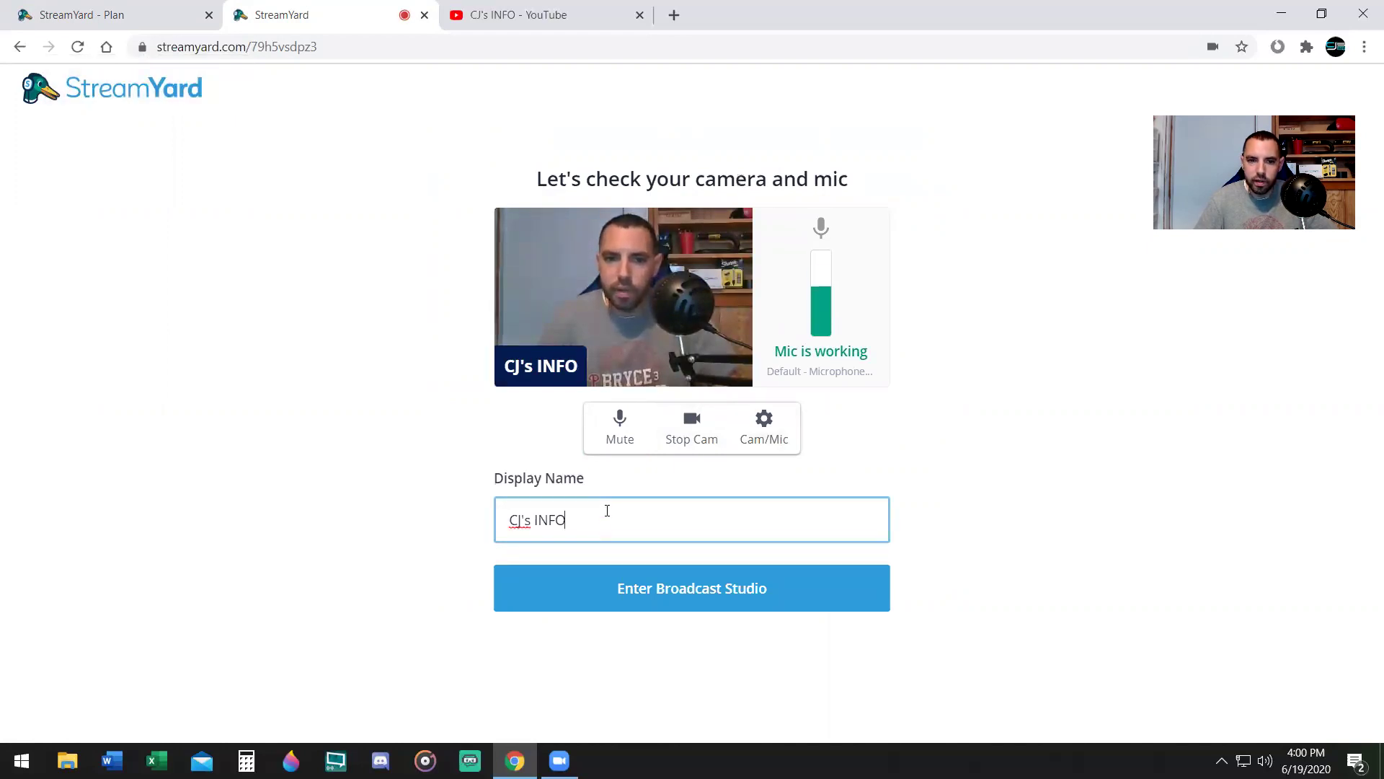
key("BackSpace")
key("BackSpace")
key("BackSpace")
key("BackSpace")
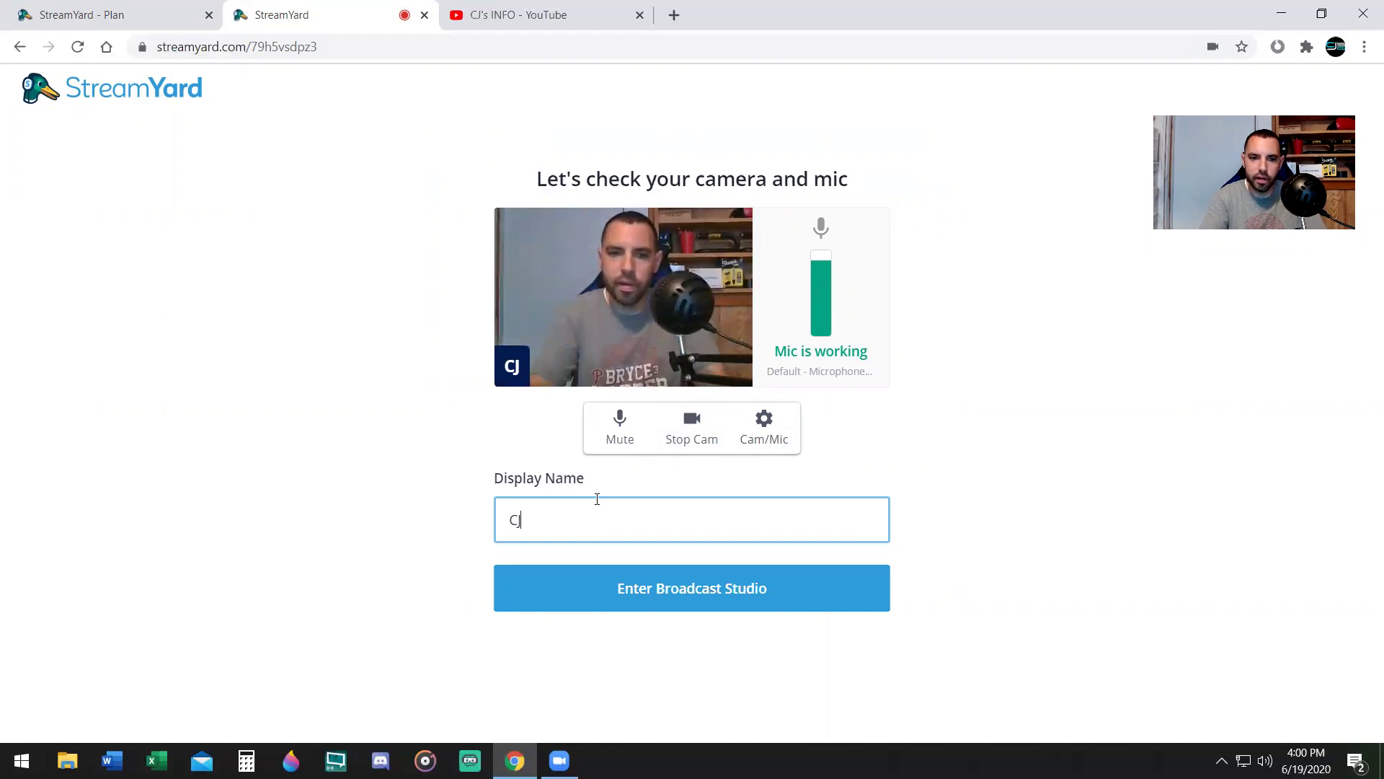
type("Js")
key("BackSpace")
type("'s INFO")
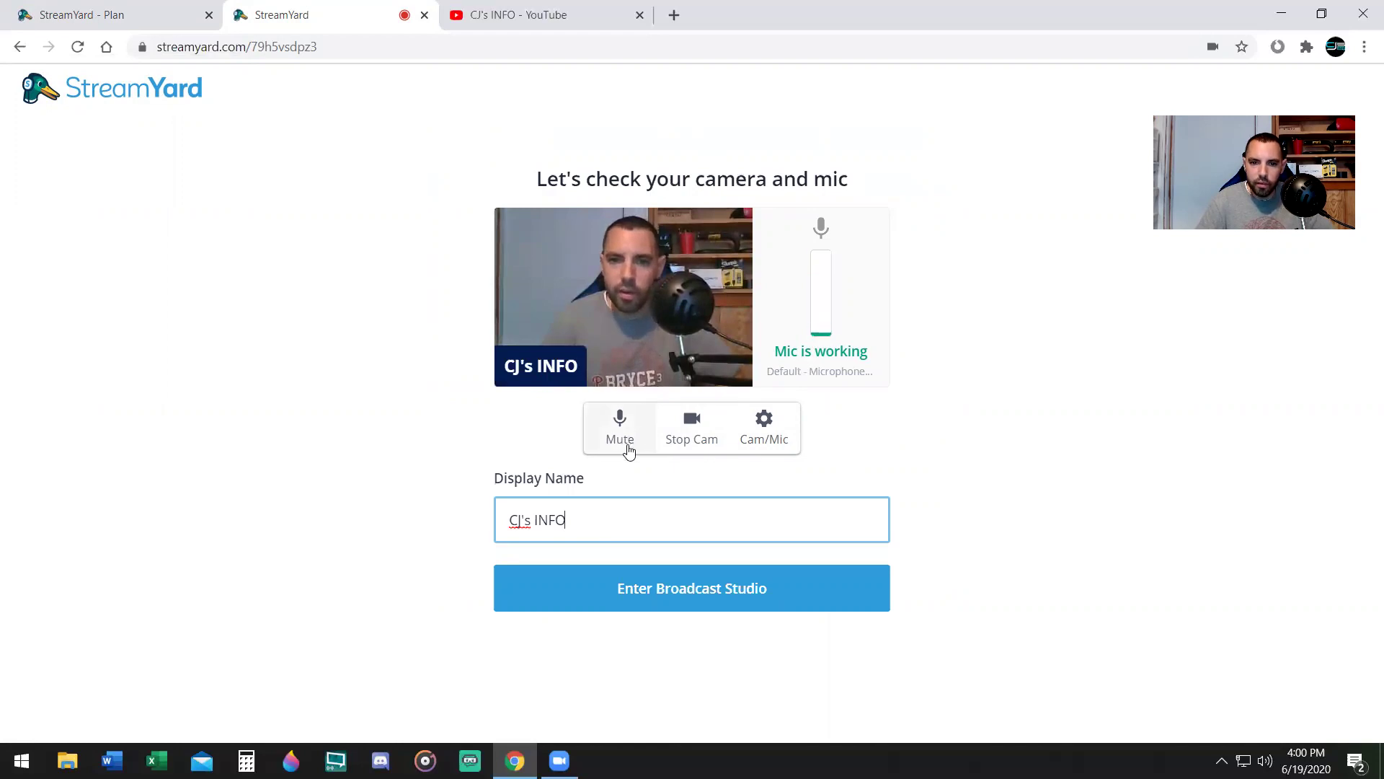
left_click(766, 431)
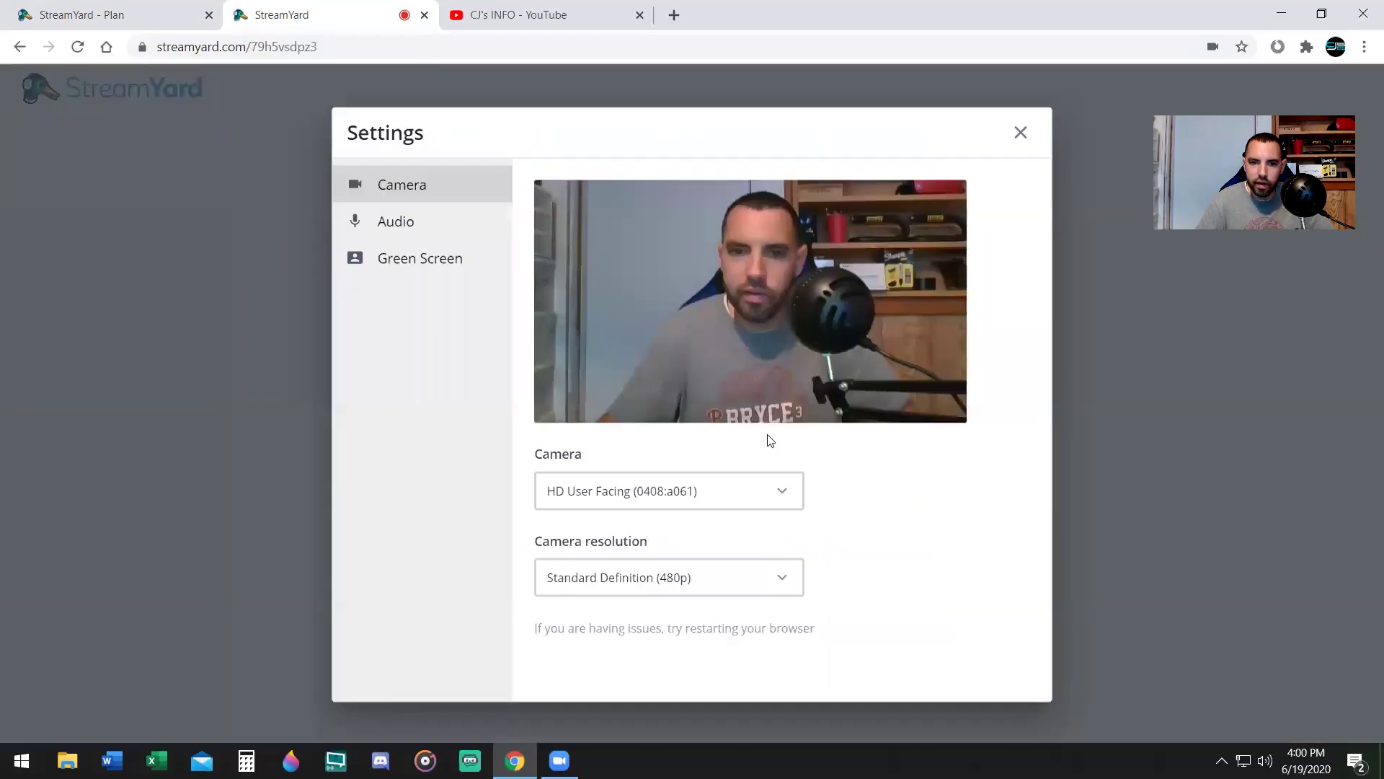
left_click(434, 228)
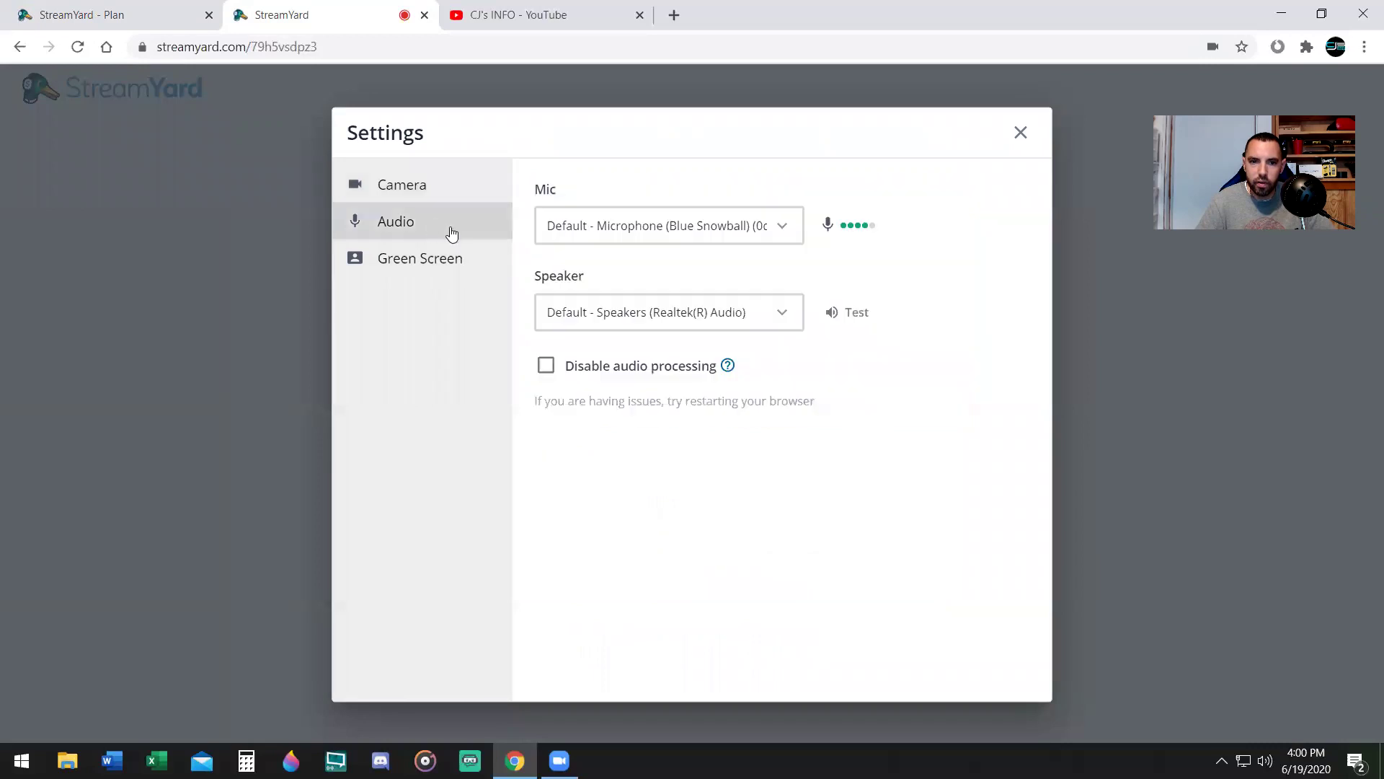
left_click(350, 254)
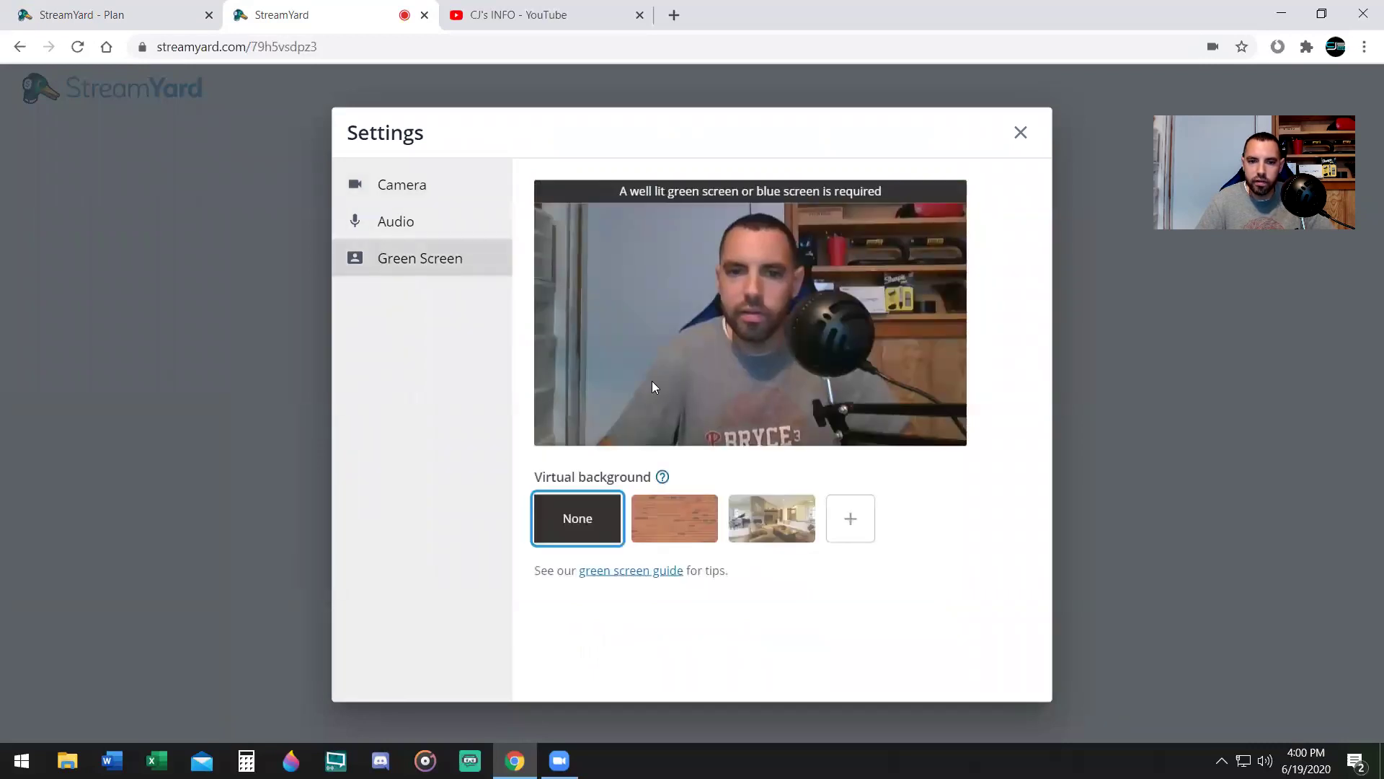
left_click(670, 537)
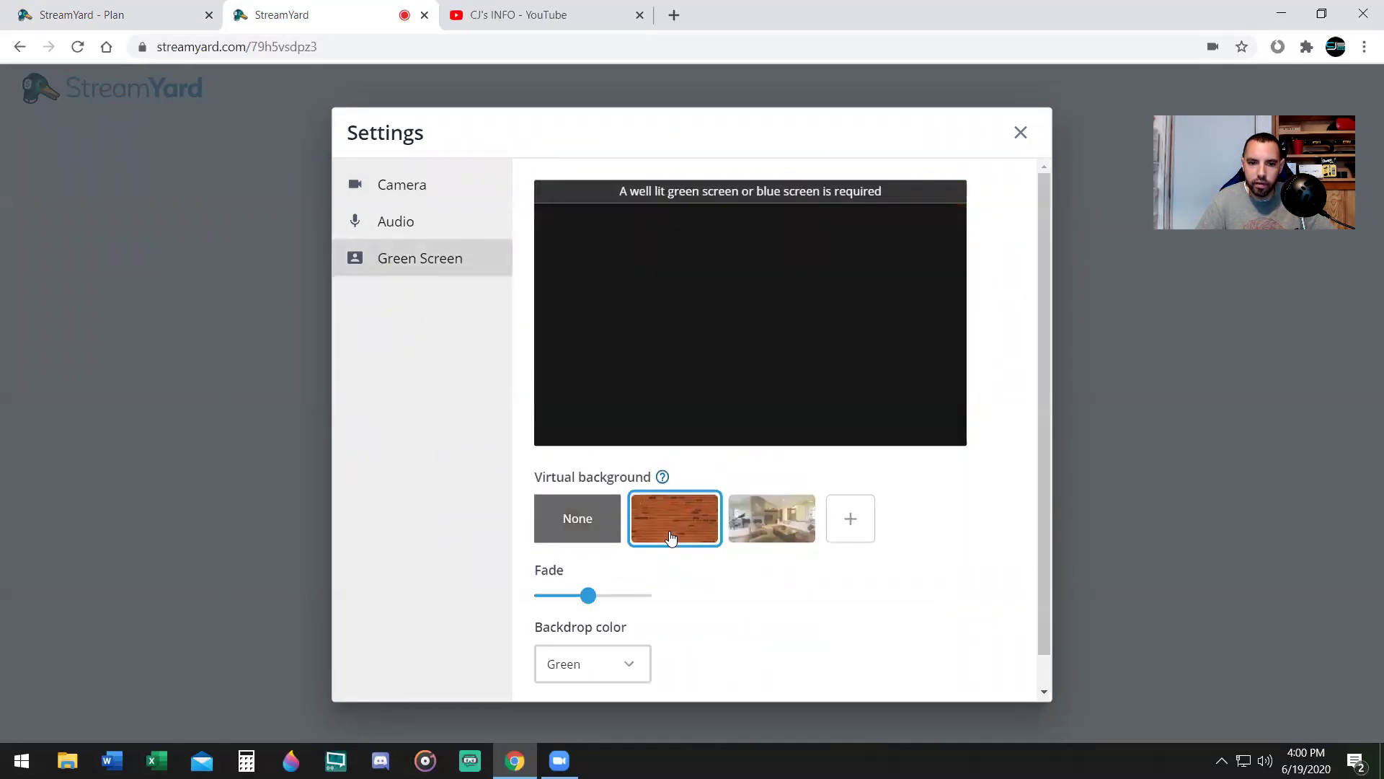
left_click(780, 532)
left_click(570, 530)
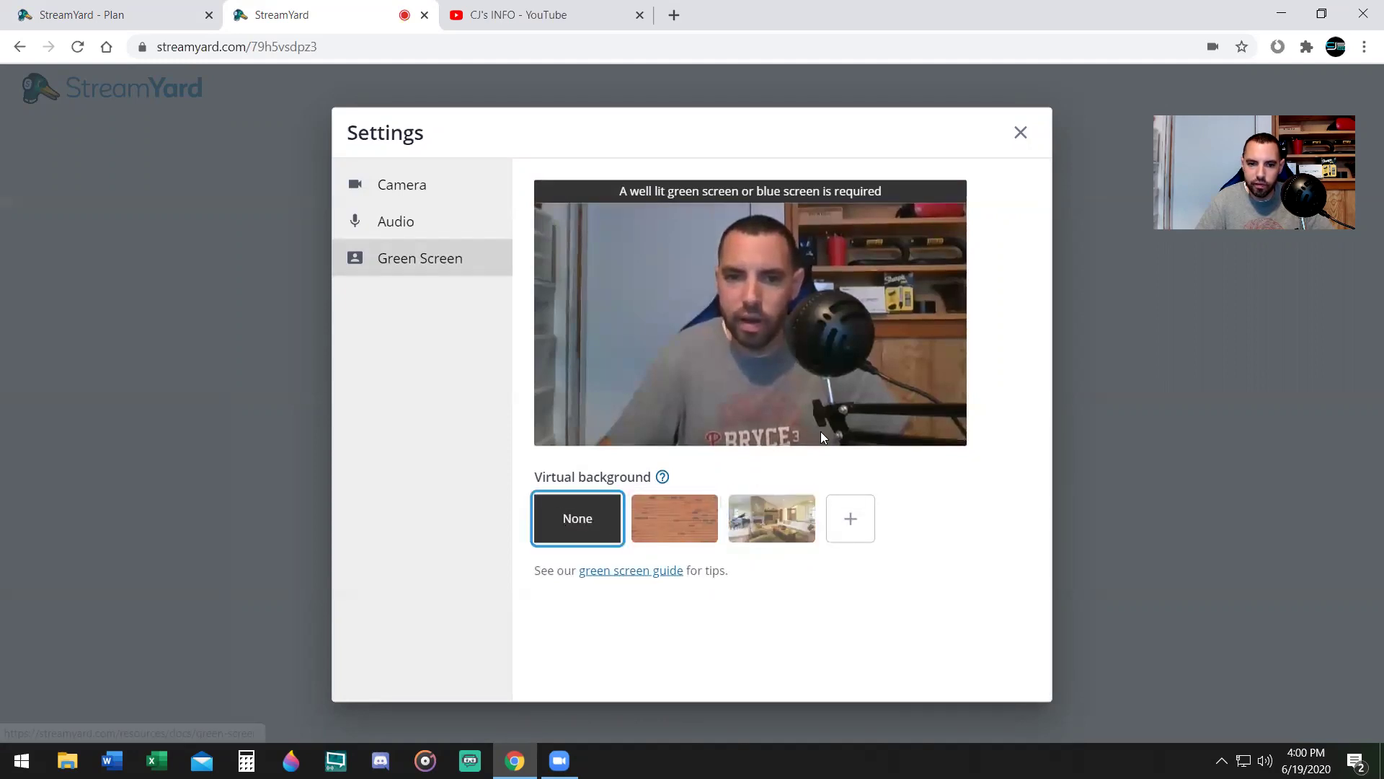
left_click(1021, 133)
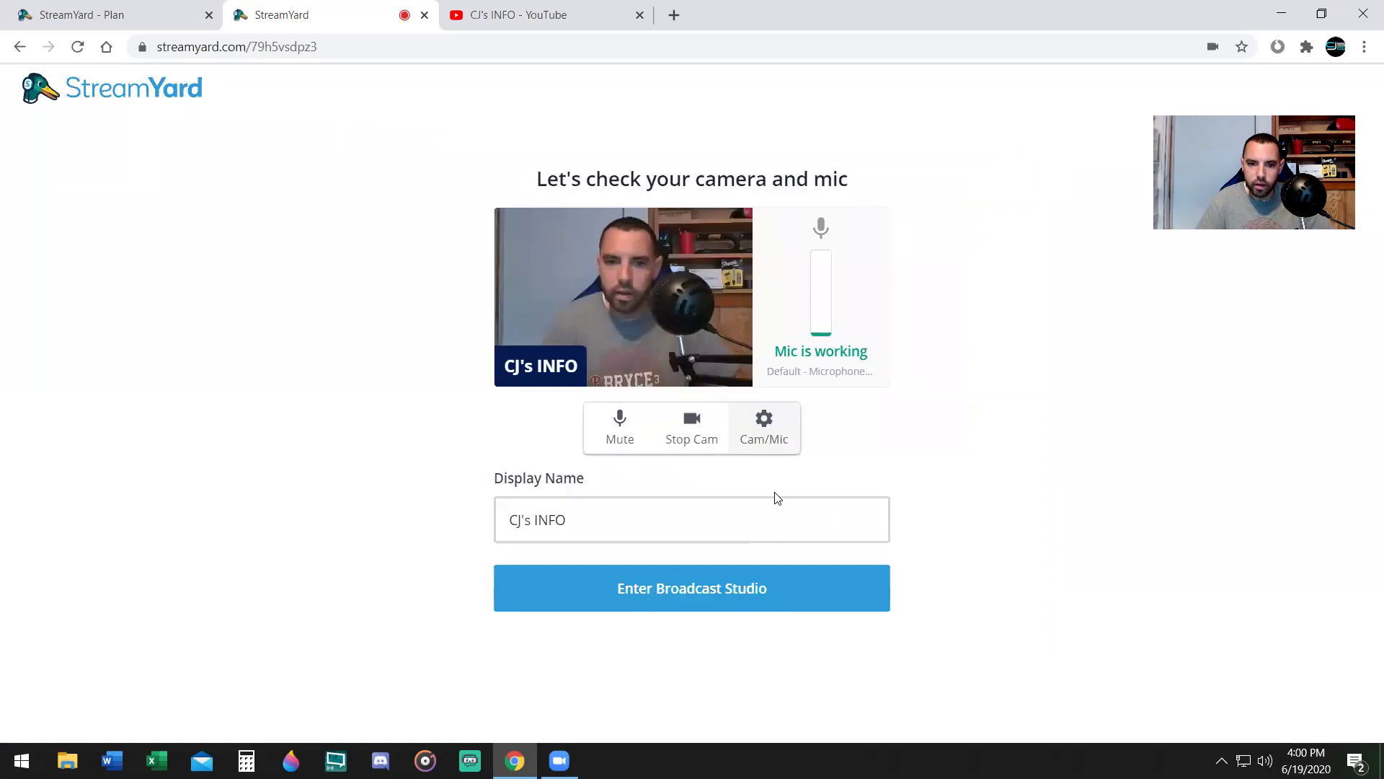
Enter the studio, show the Comments panel, and add the CJ's INFO camera to the stream
left_click(729, 604)
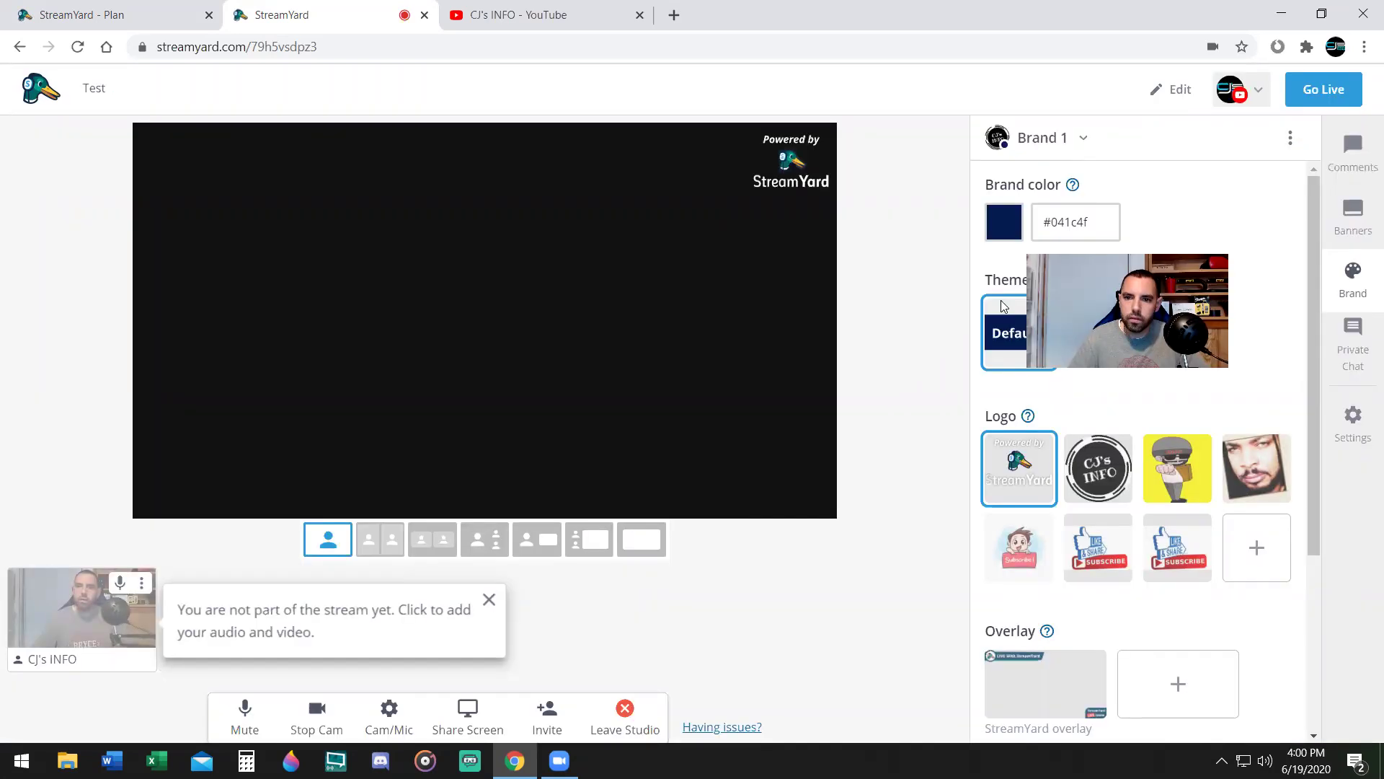
left_click(1352, 159)
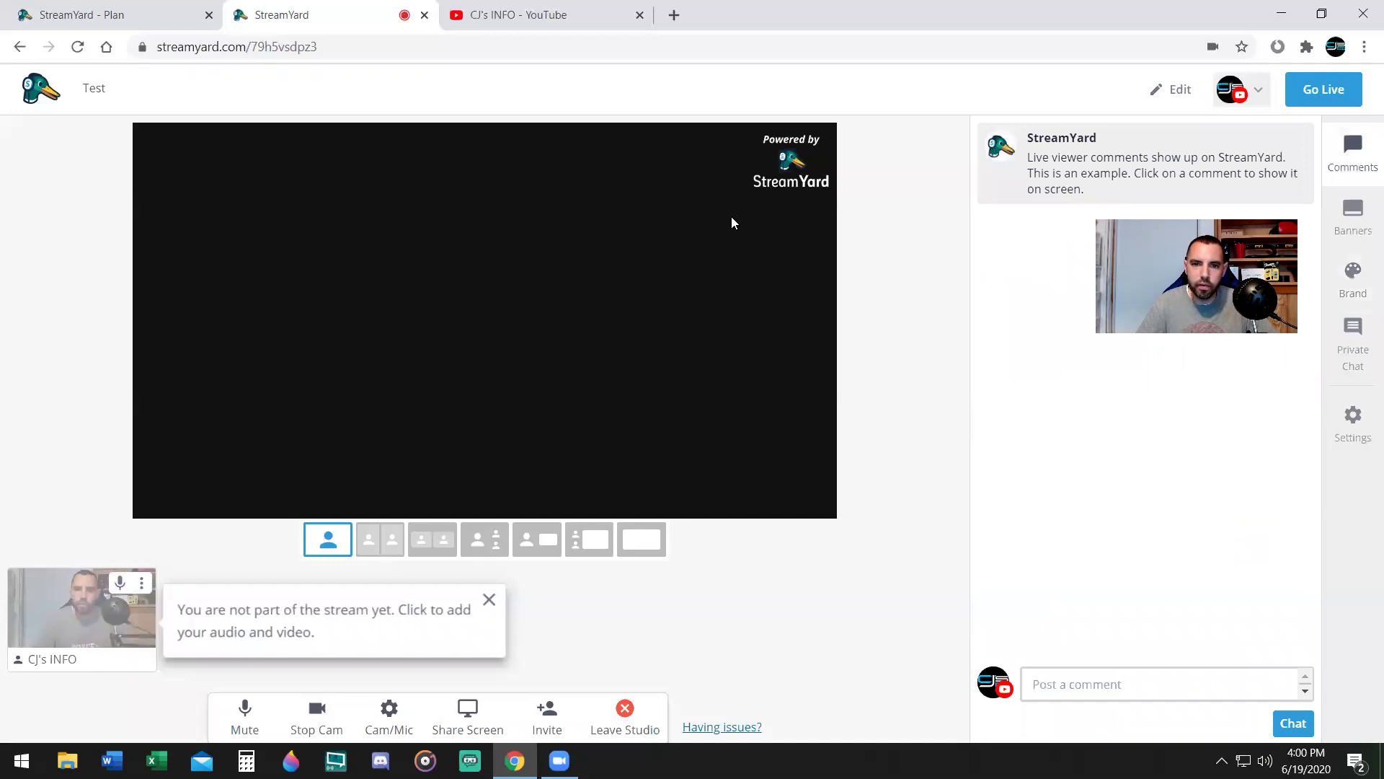
mouse_move(28, 598)
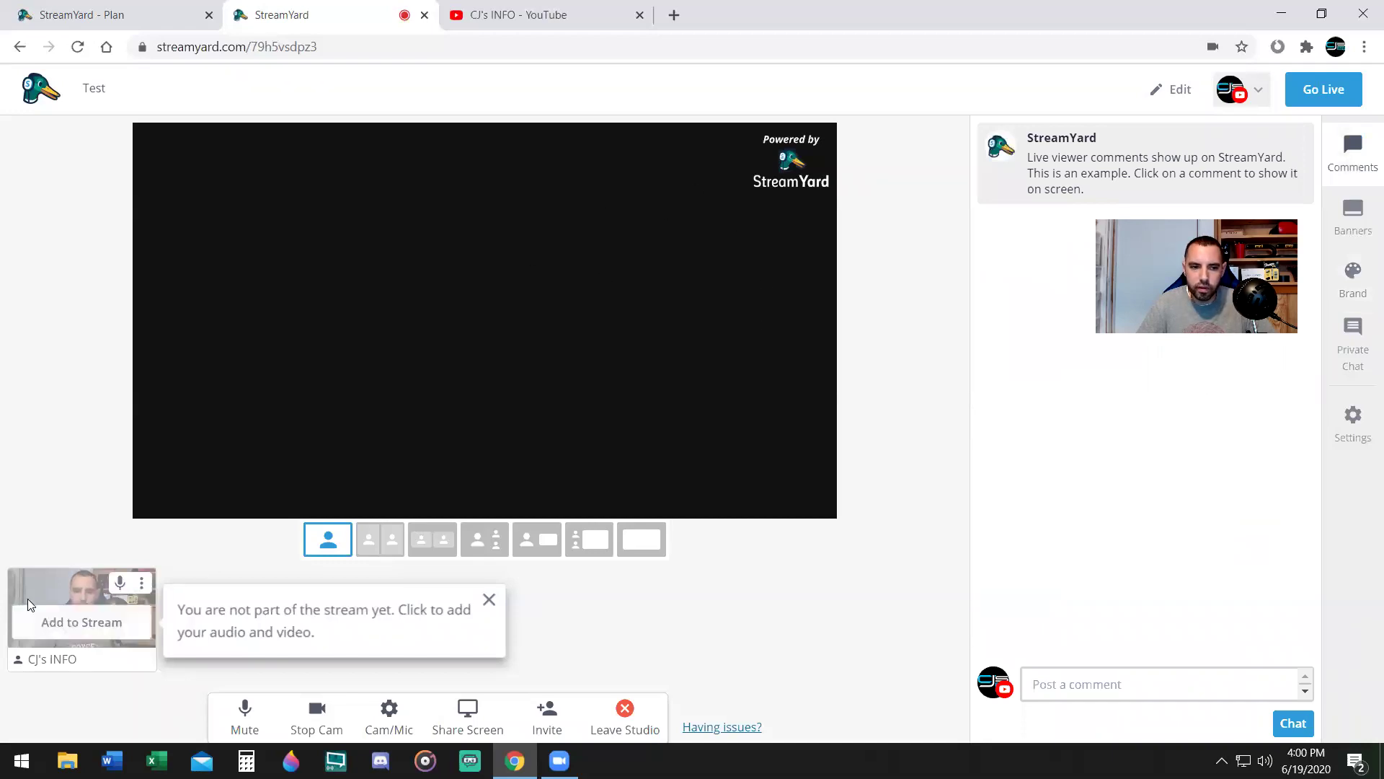
left_click(78, 623)
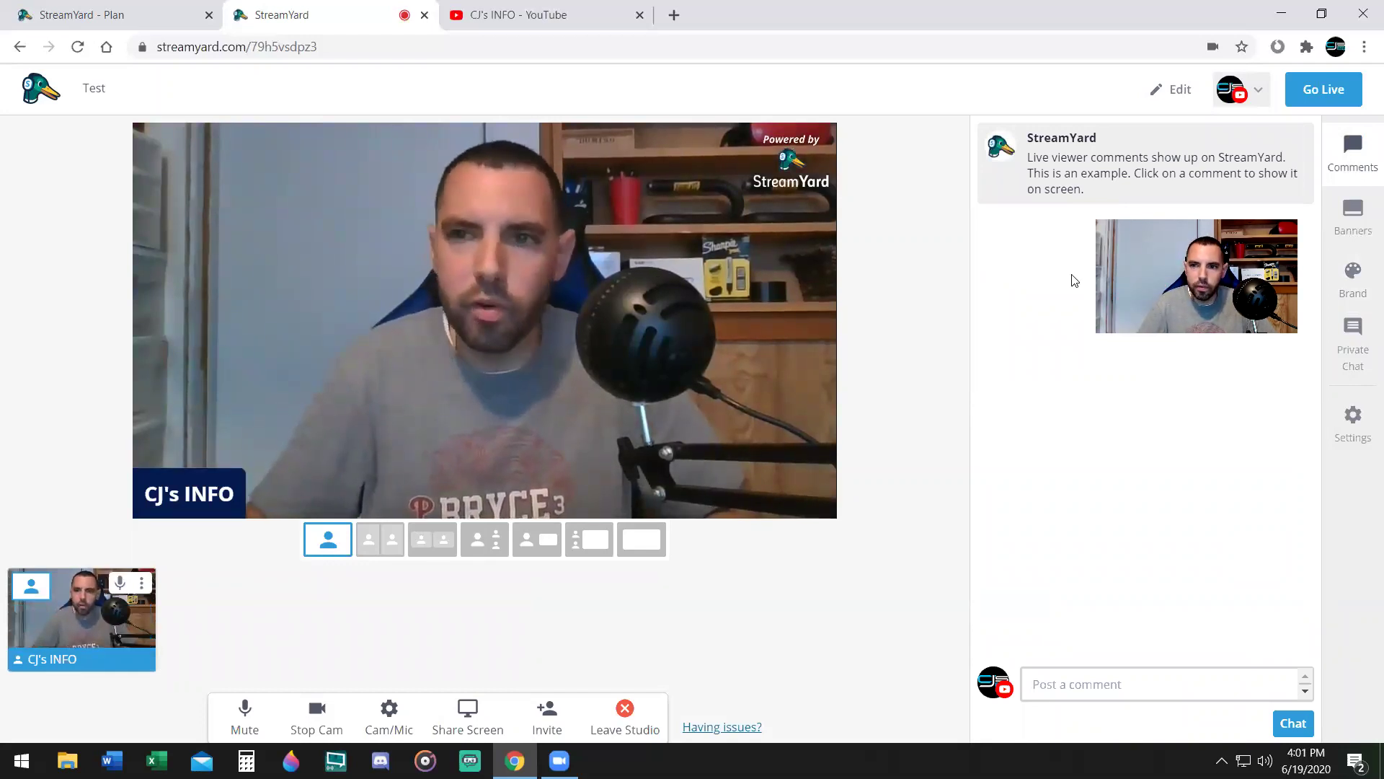
Open the Test live stream's details from YouTube Studio's Videos, Live list
left_click(550, 7)
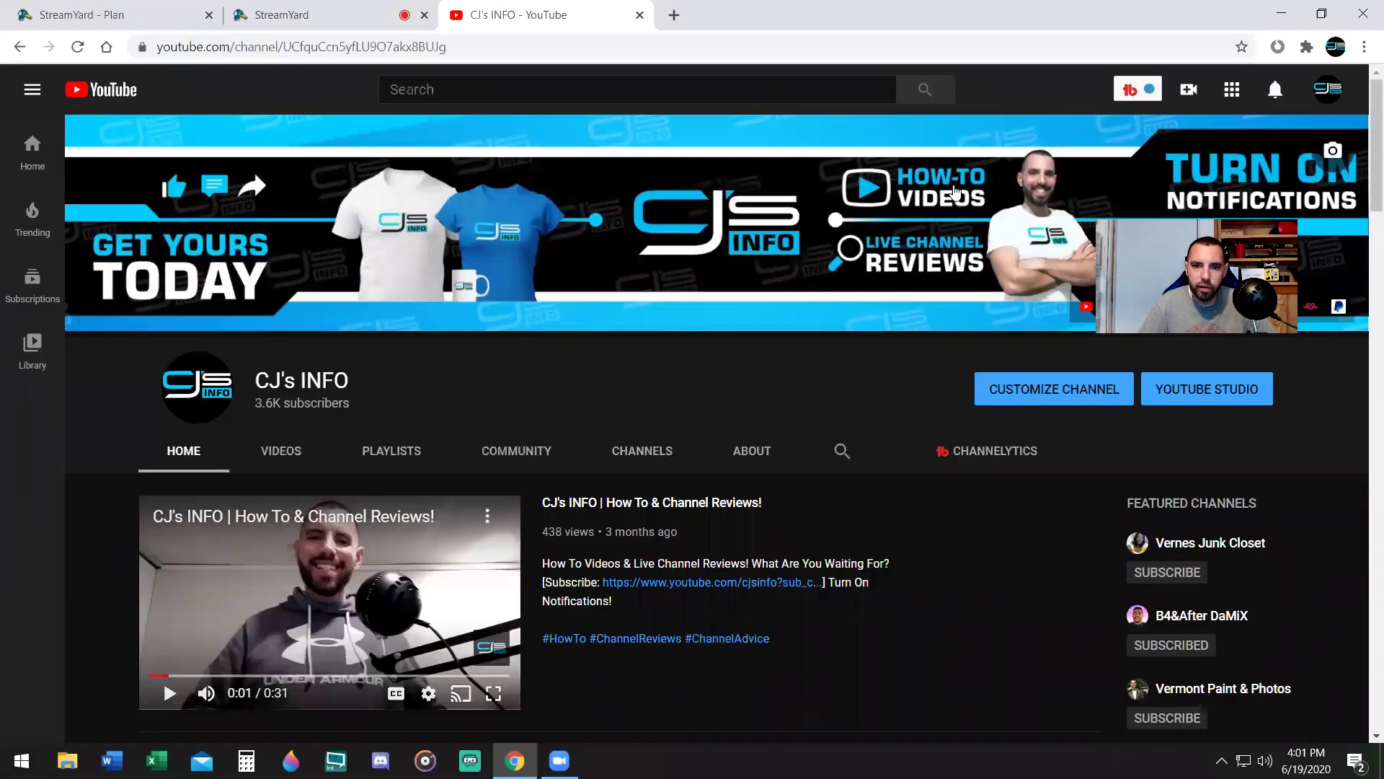
left_click(1245, 386)
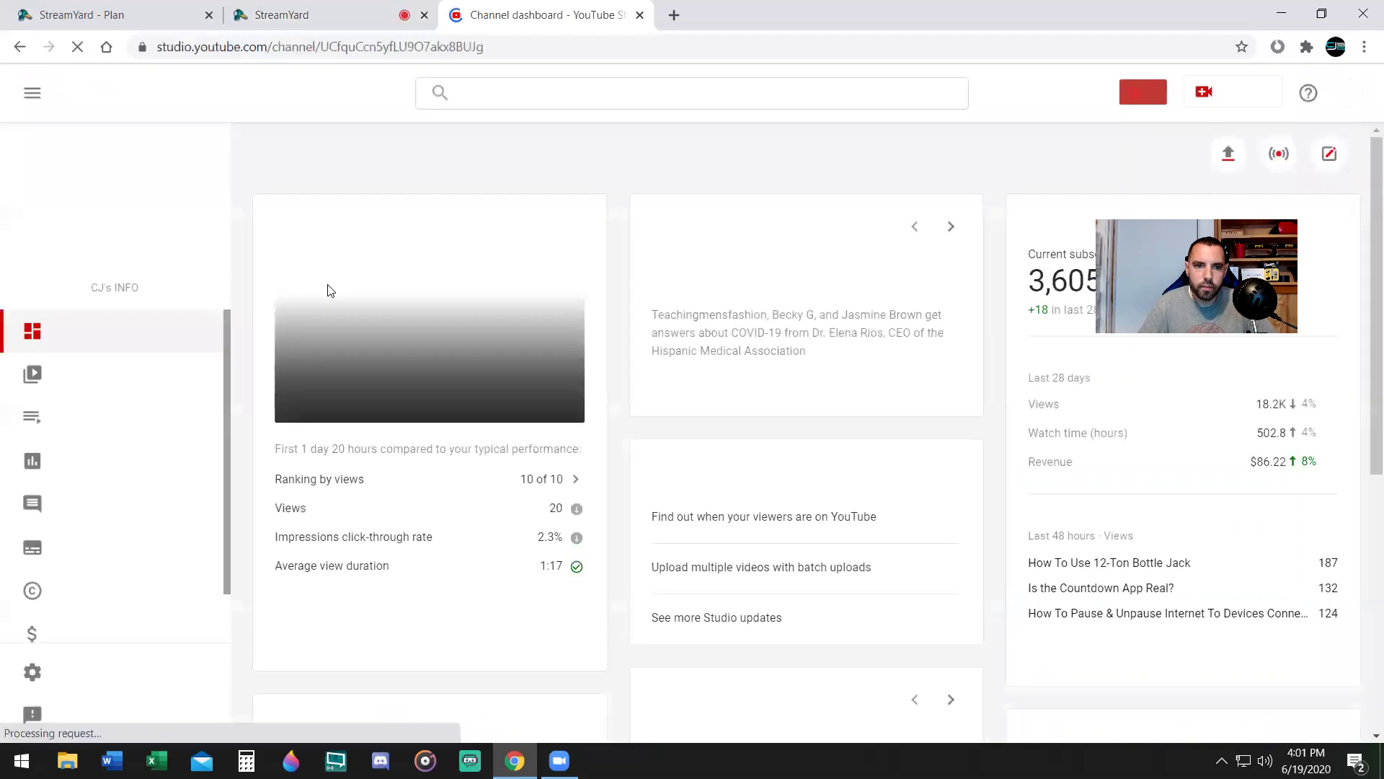
left_click(137, 373)
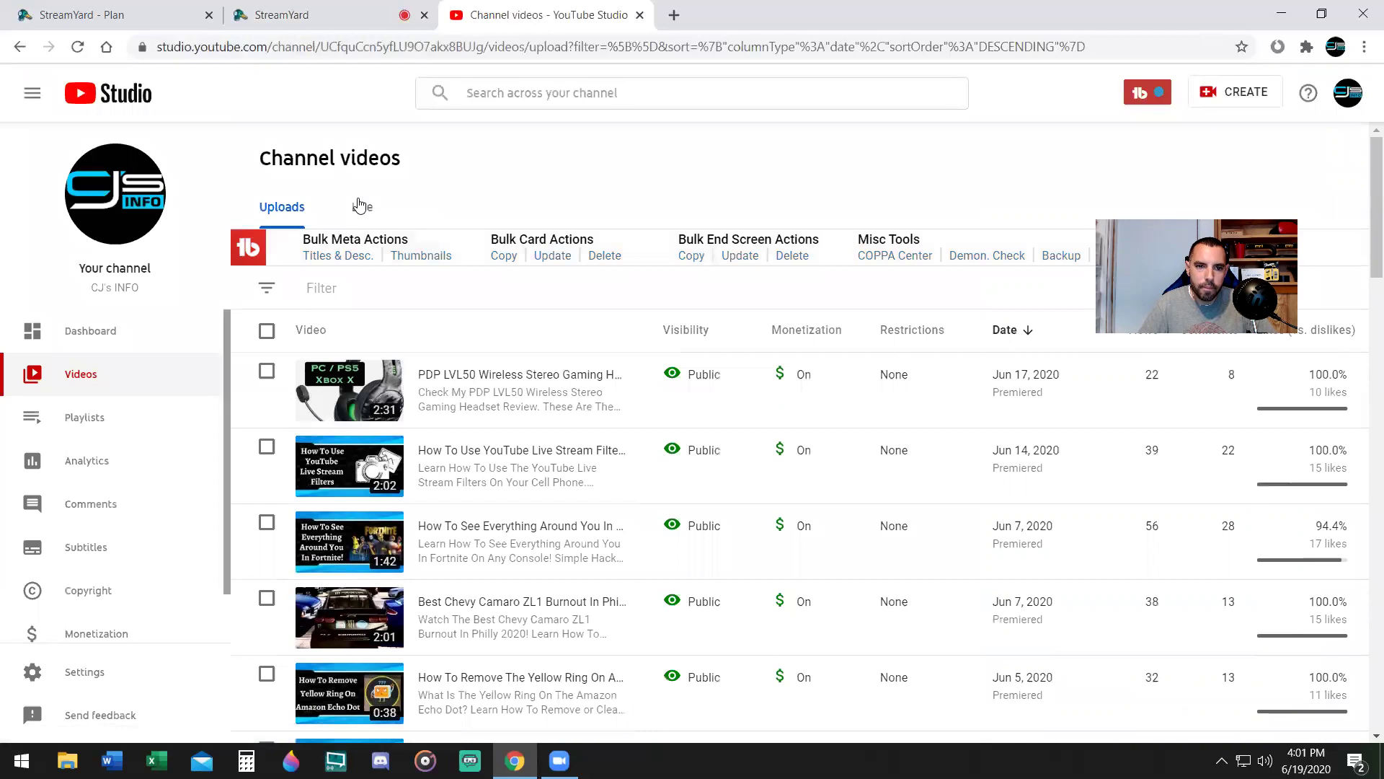
left_click(360, 207)
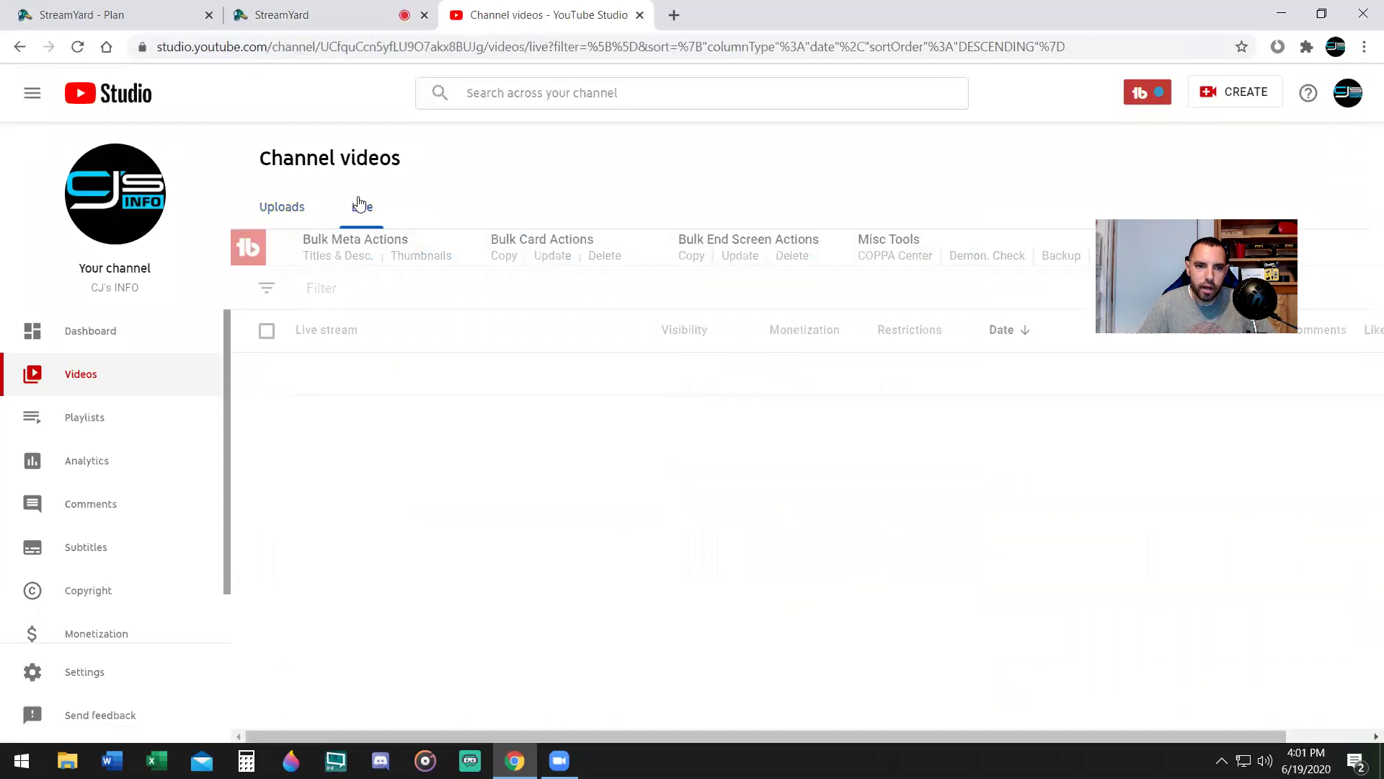
left_click(431, 427)
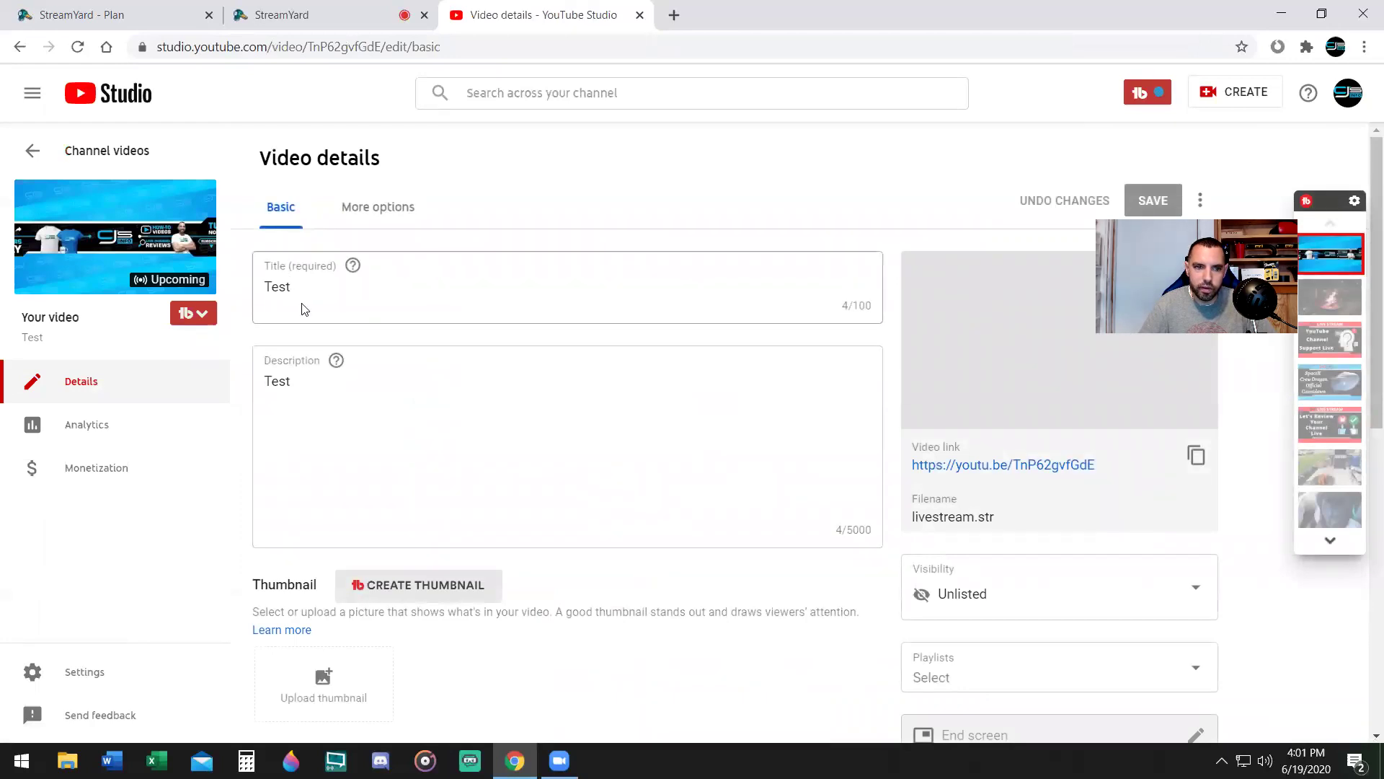
Add the tag 'test' to the Test stream's Tags field
scroll(365, 382, "down", 3)
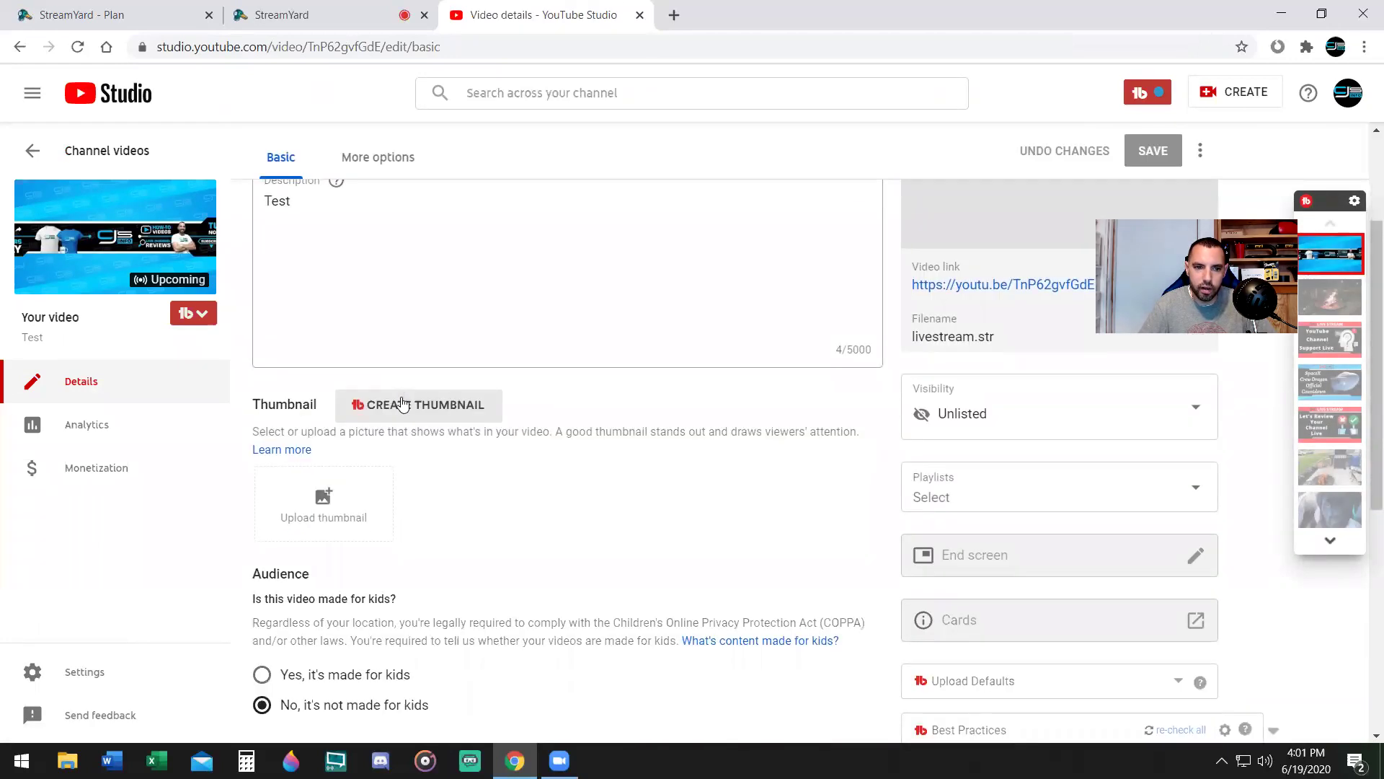
scroll(159, 282, "down", 1)
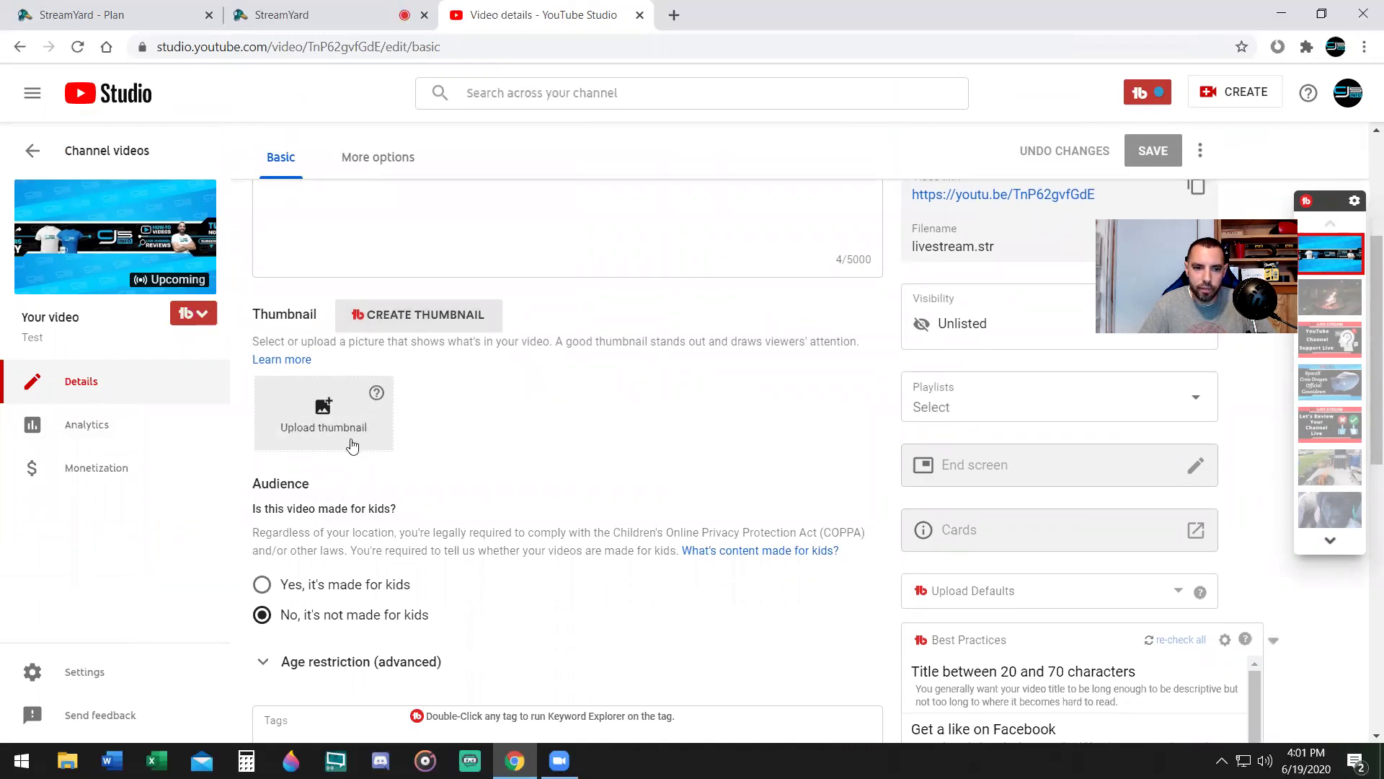
scroll(368, 408, "down", 4)
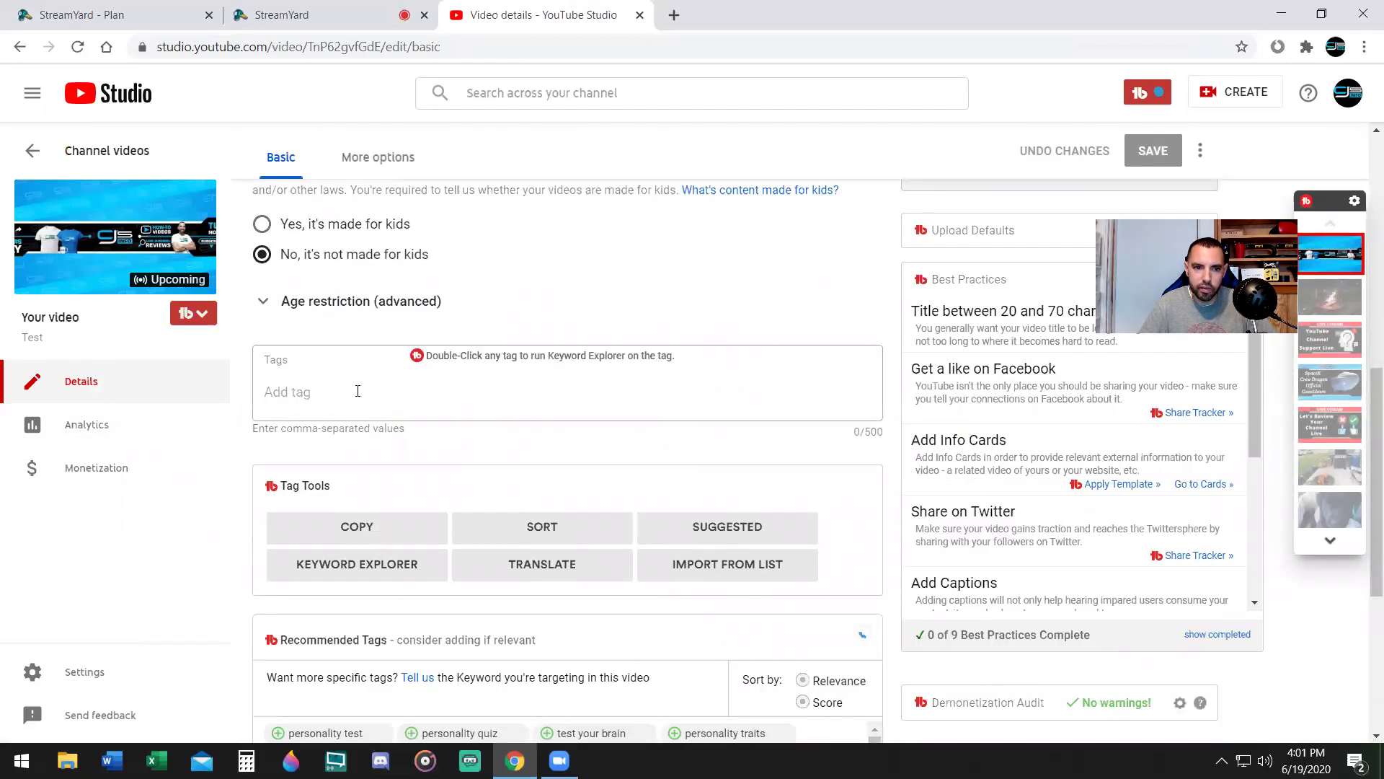
left_click(678, 405)
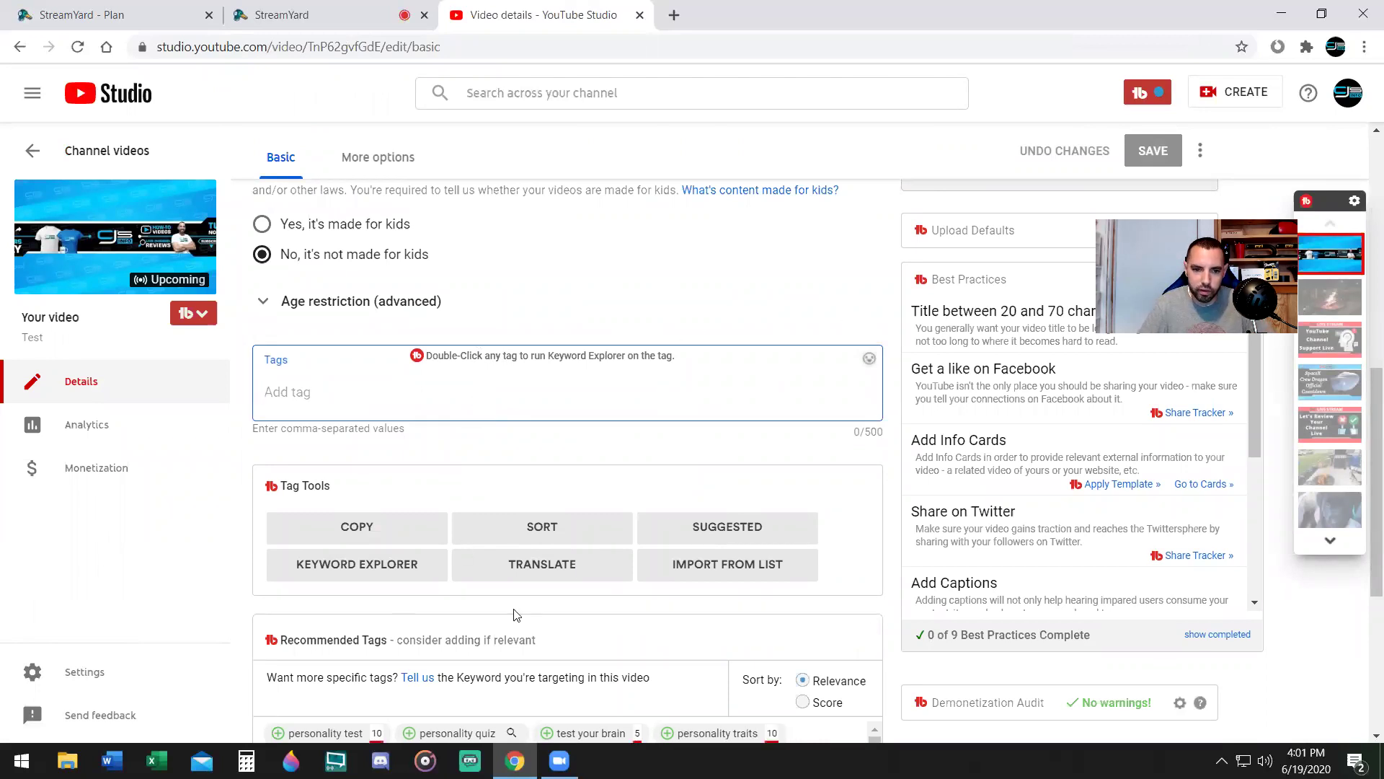
scroll(458, 534, "up", 1)
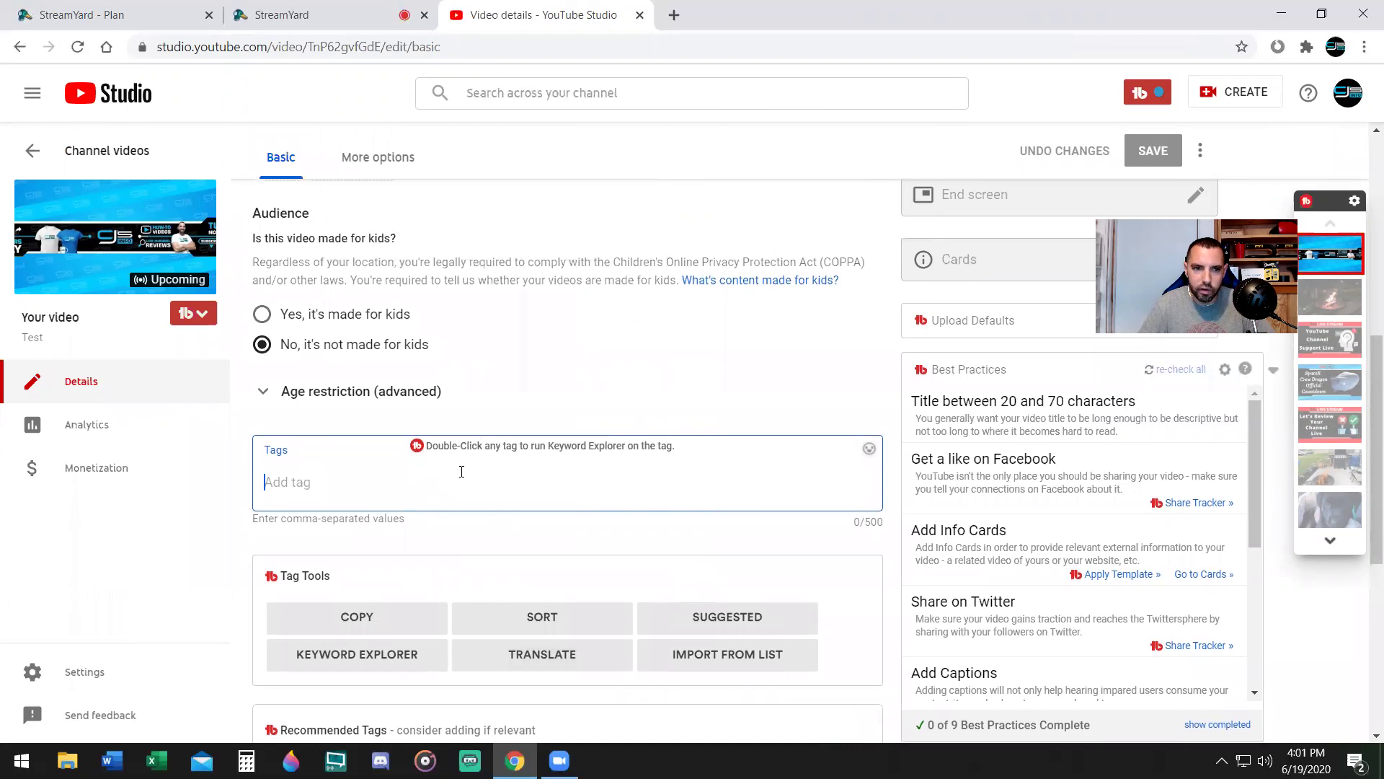
scroll(461, 475, "up", 5)
scroll(511, 633, "up", 1)
scroll(490, 556, "down", 5)
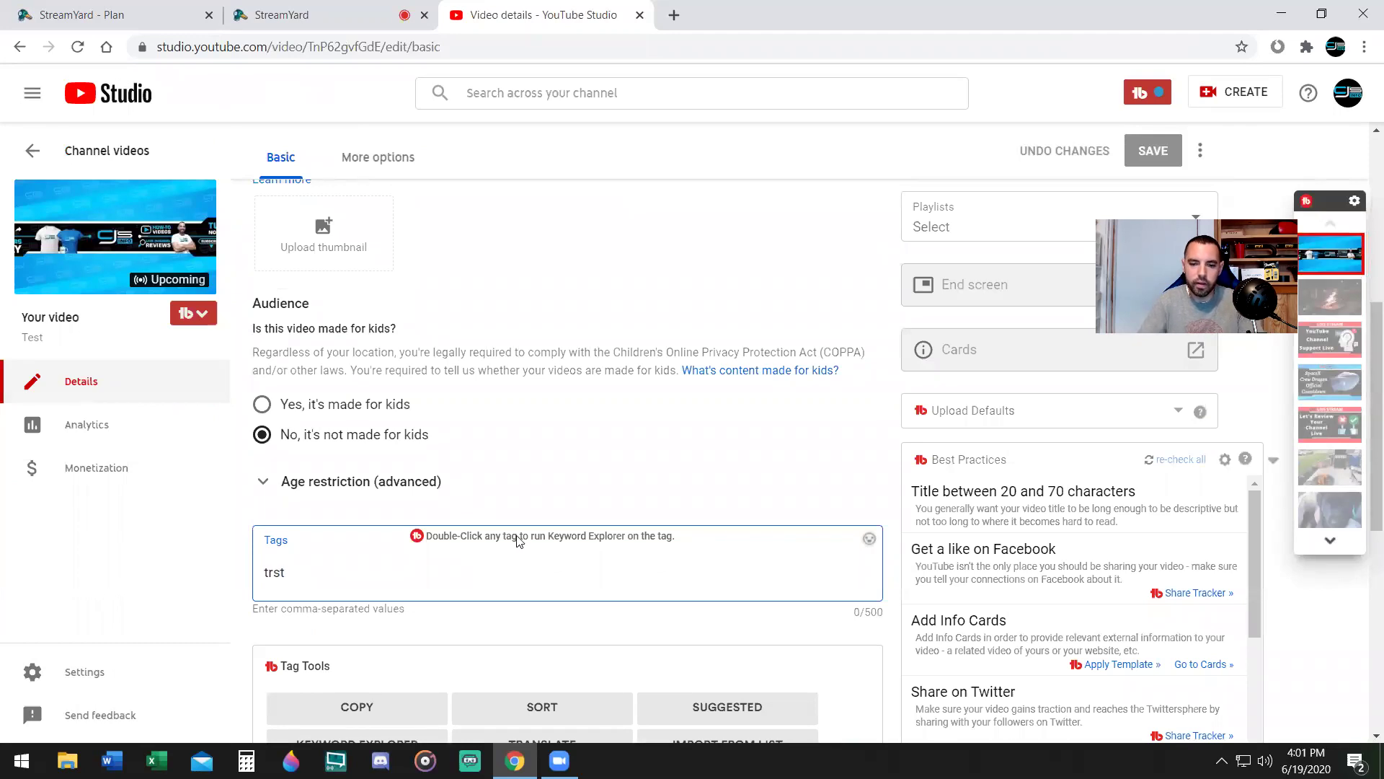
key("BackSpace")
key("BackSpace")
type("t")
key("Return")
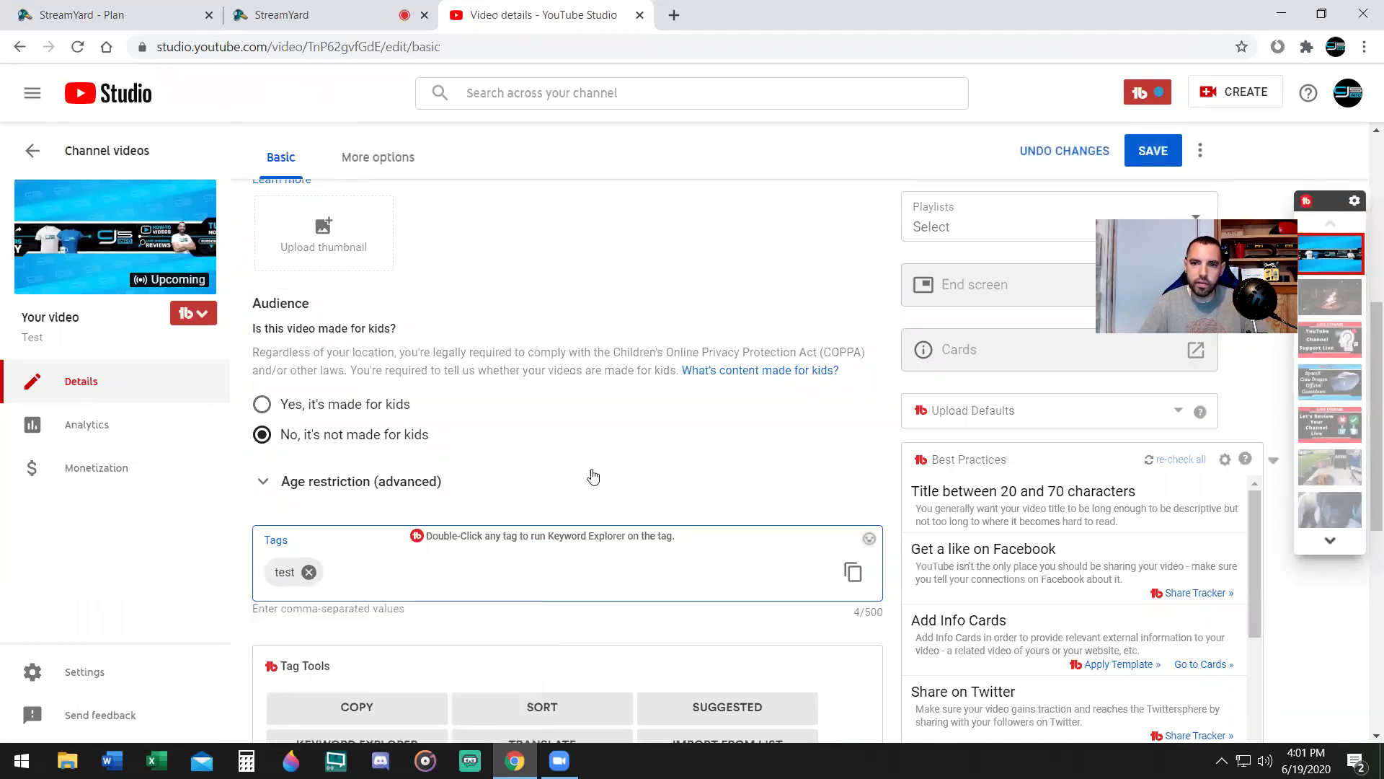
scroll(593, 476, "up", 5)
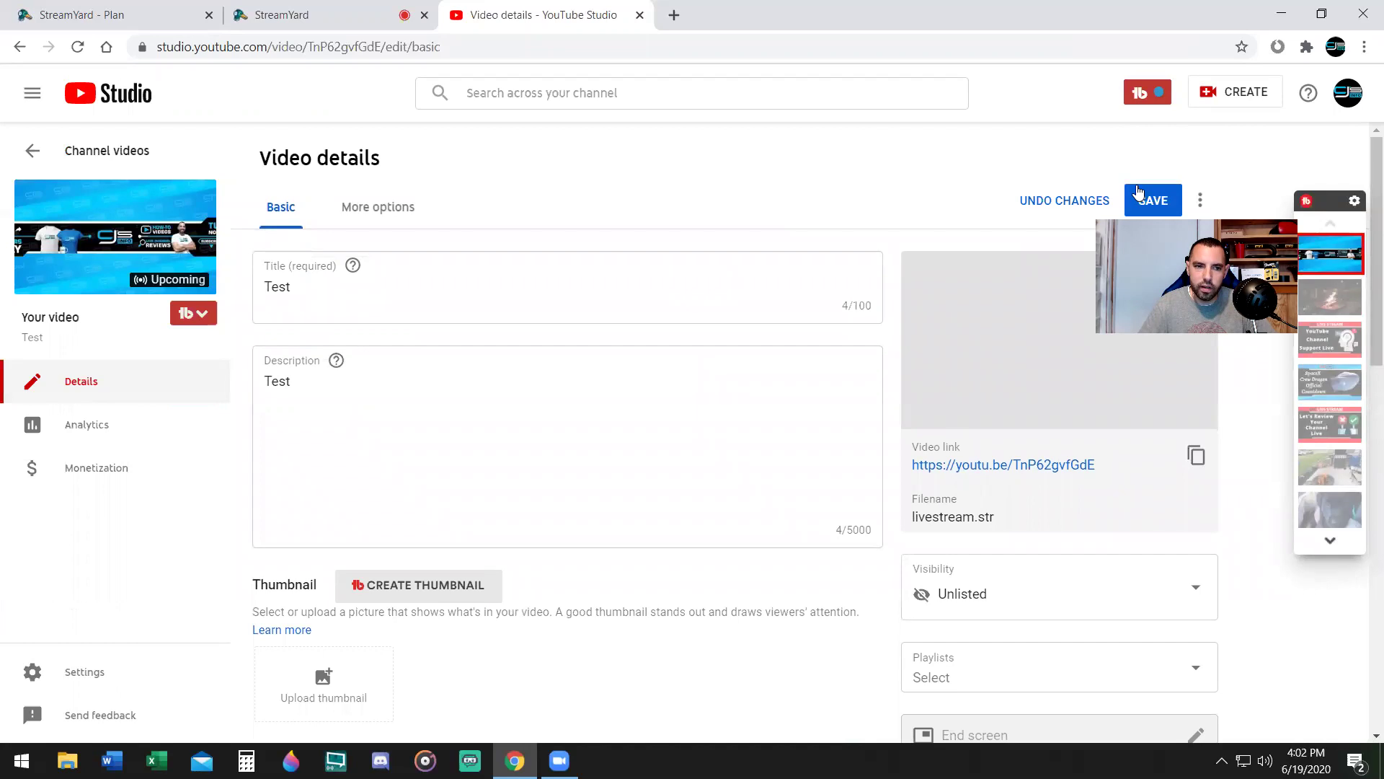
Return to the StreamYard studio and drag away the floating webcam preview over Comments
left_click(373, 7)
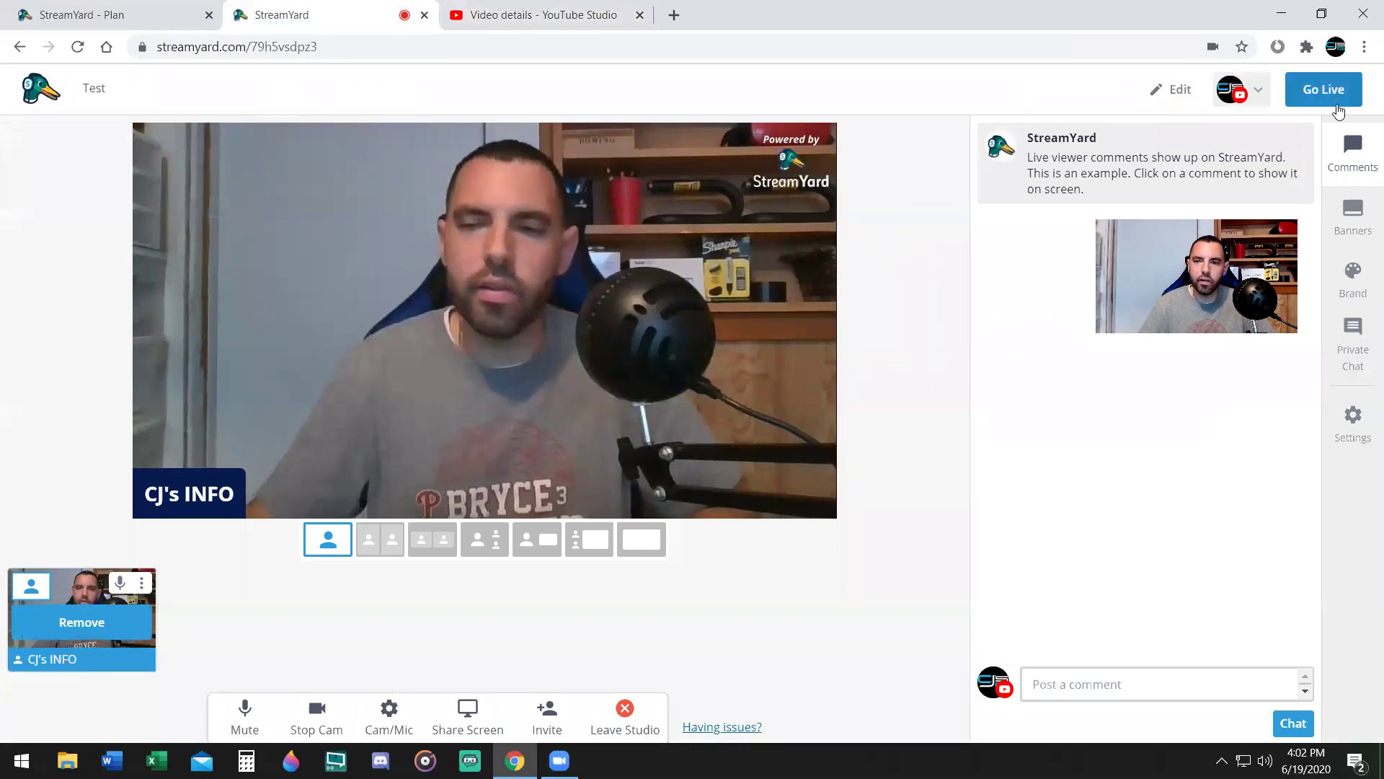
mouse_move(1130, 182)
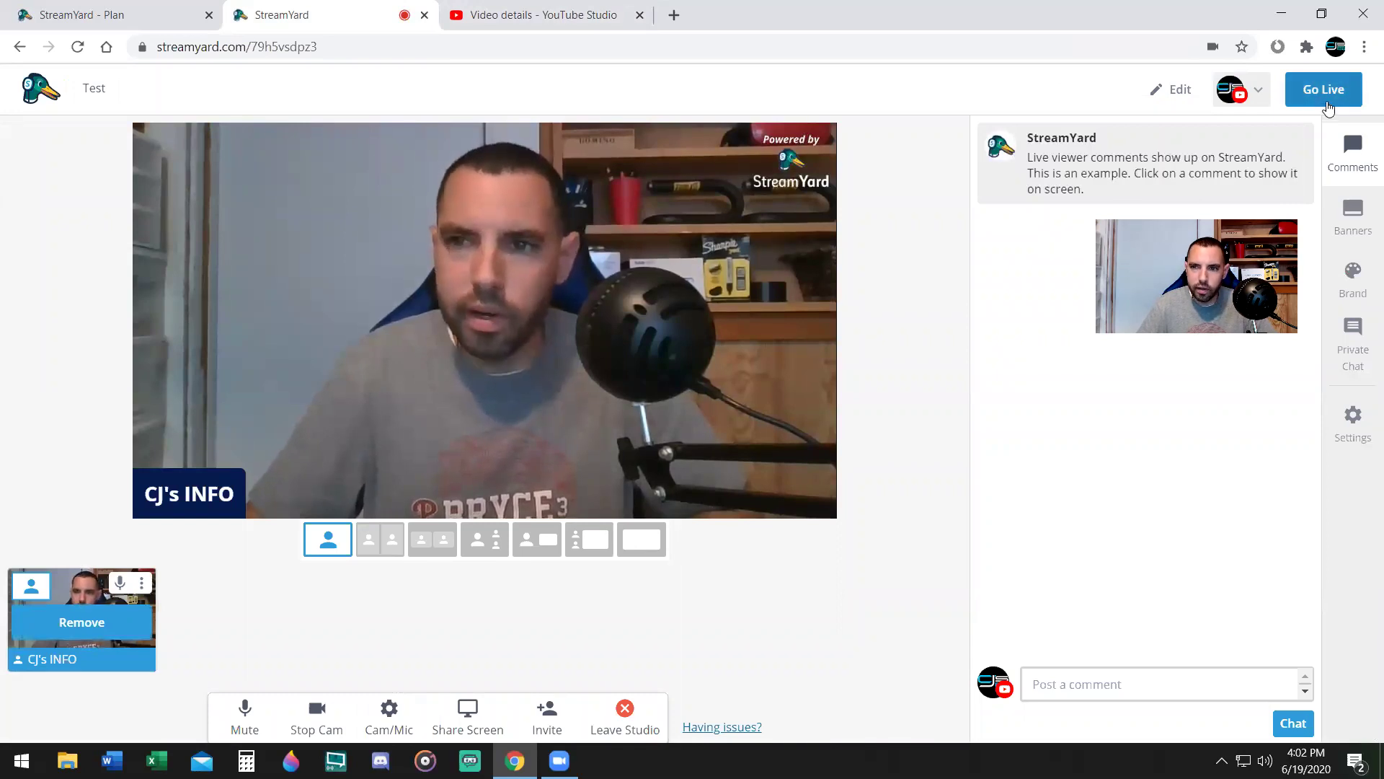
mouse_move(1319, 137)
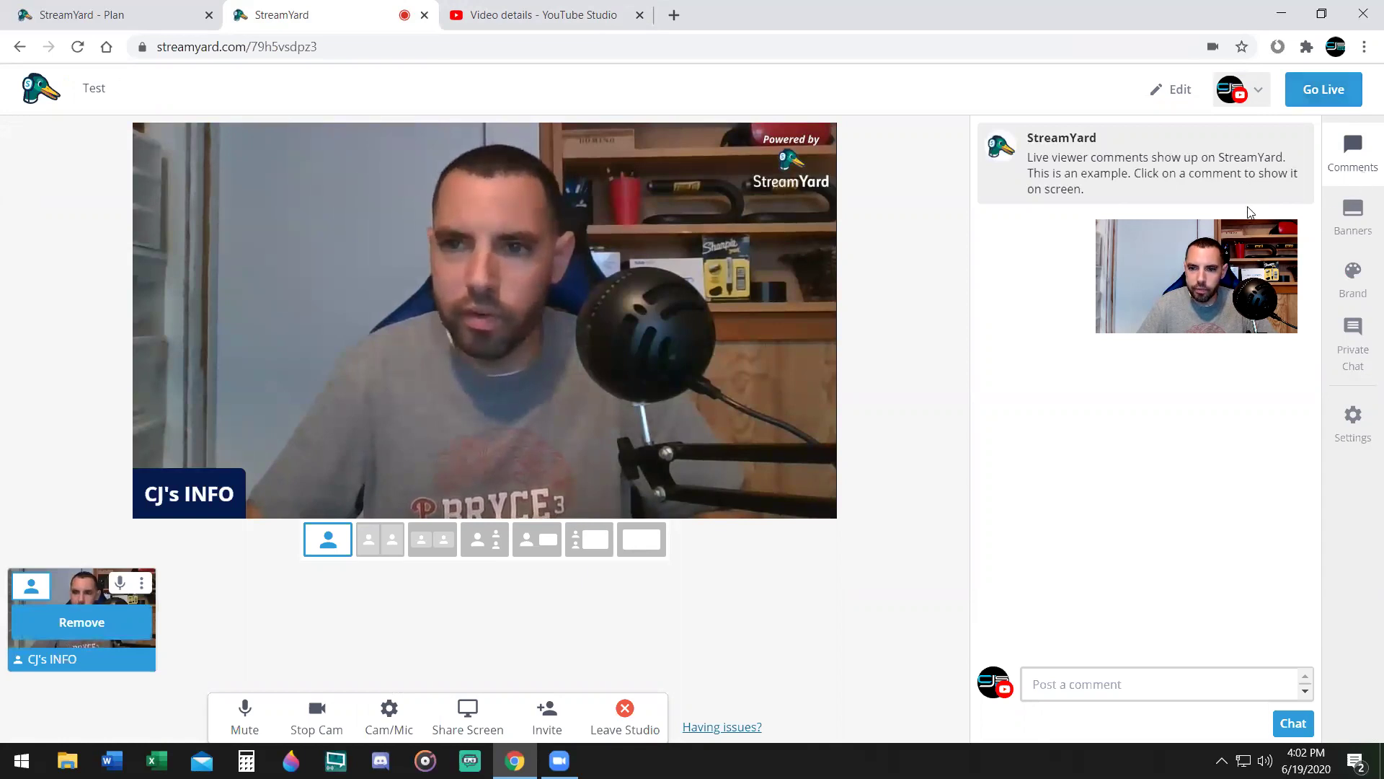
left_click_drag(1249, 212, 1360, 174)
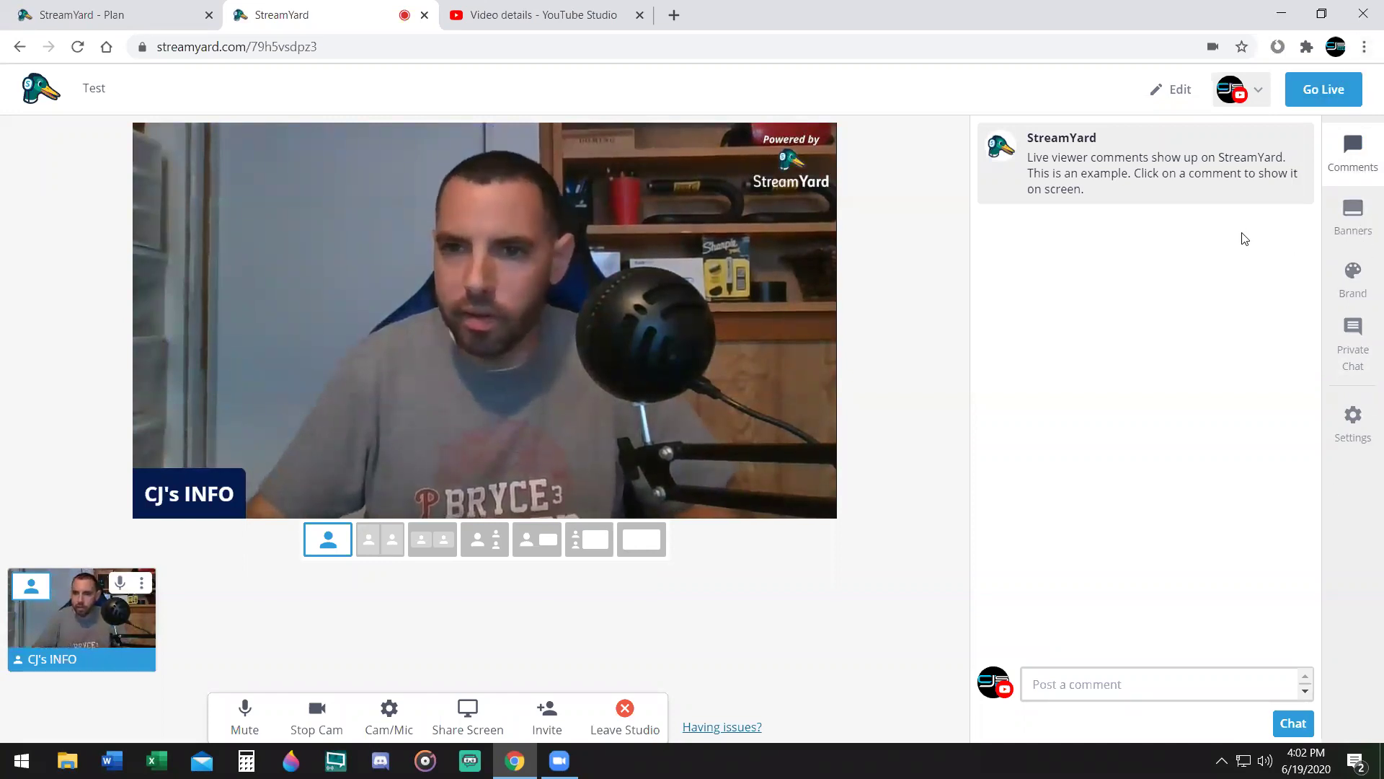
Show the Subscribe To The Channel ticker from Banners
left_click(1347, 232)
mouse_move(1080, 229)
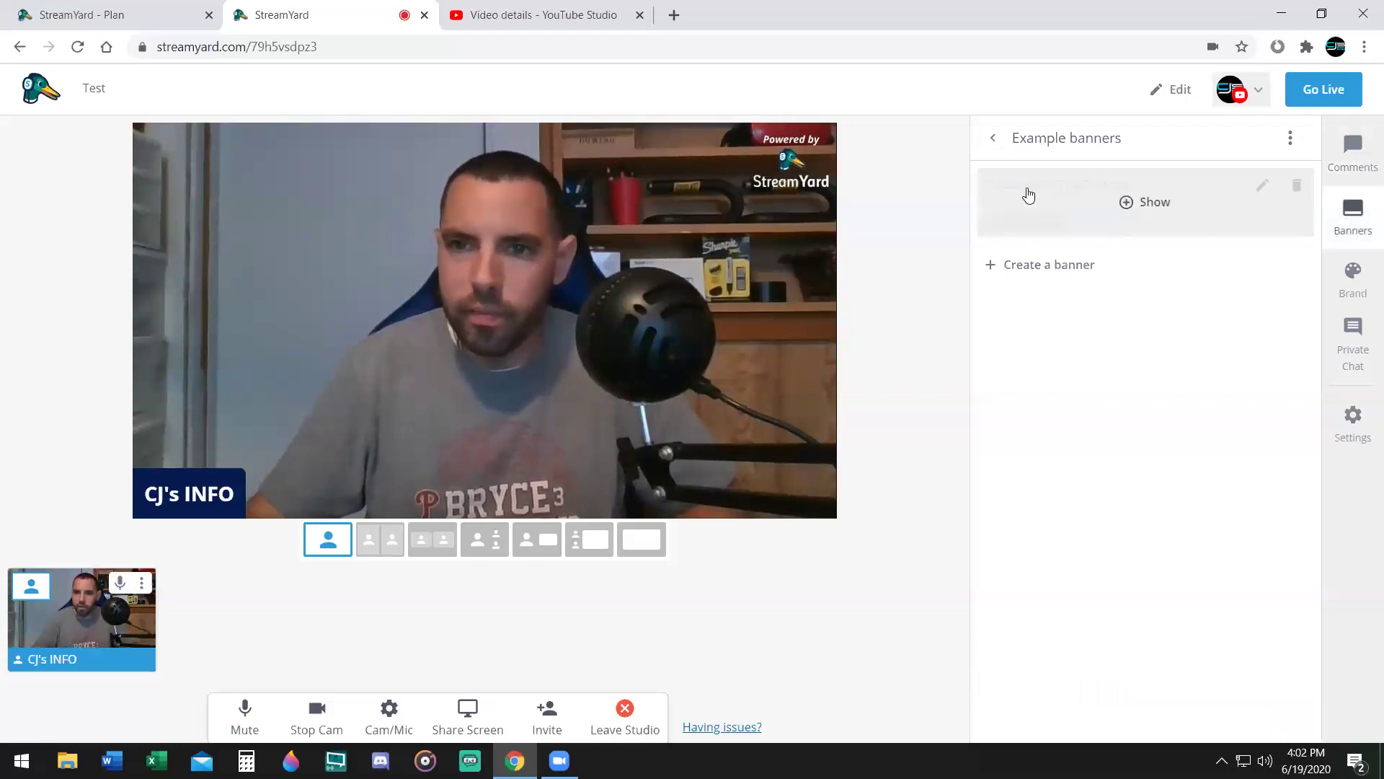
left_click(1020, 231)
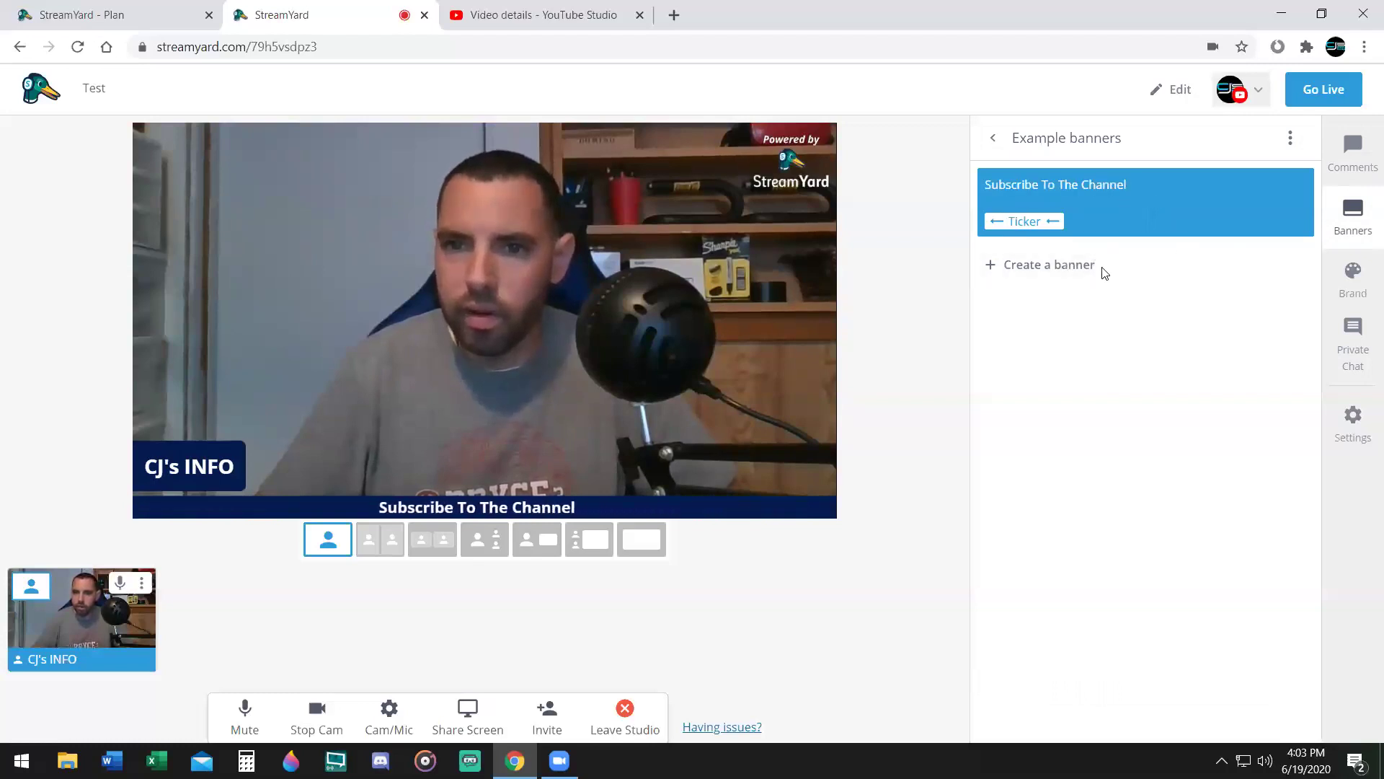
Set the brand colour to #023dba and keep the Default theme
left_click(1353, 282)
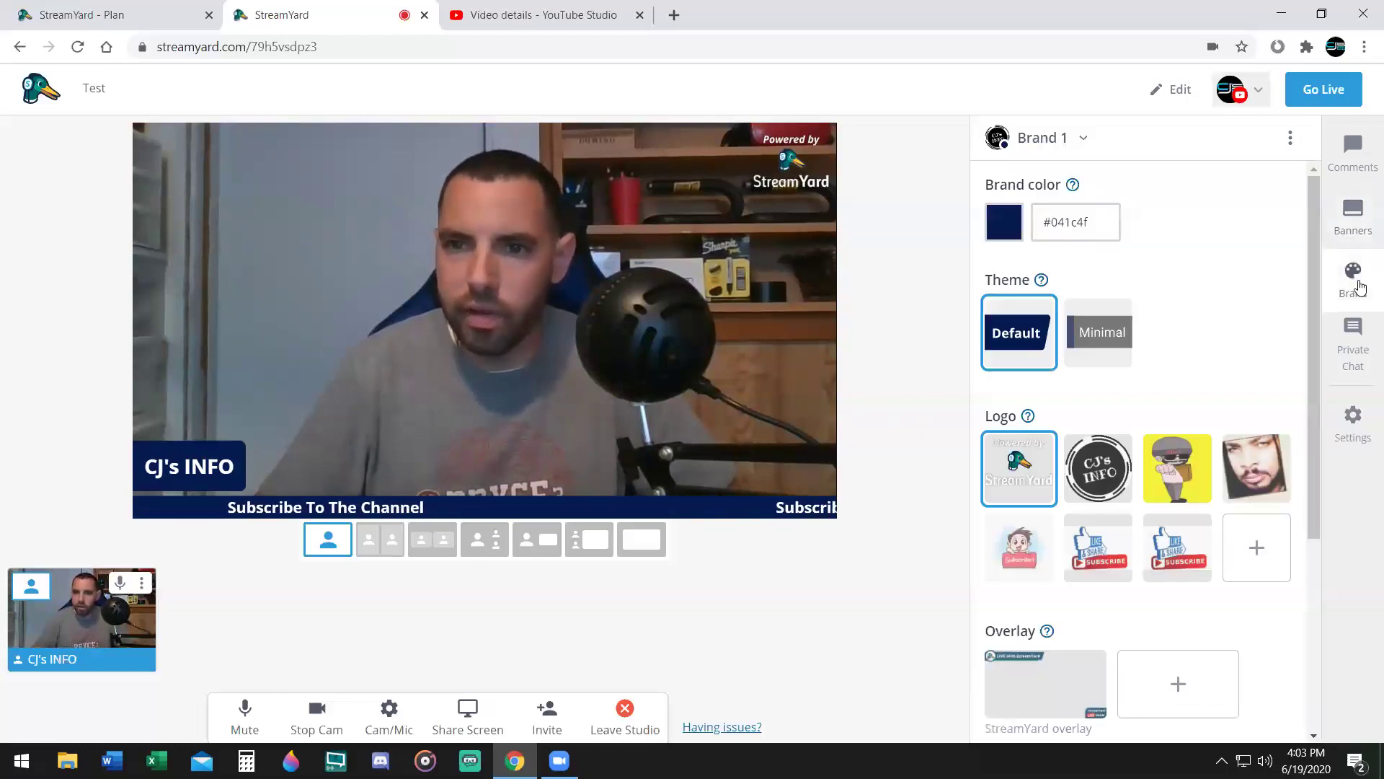
left_click(1004, 222)
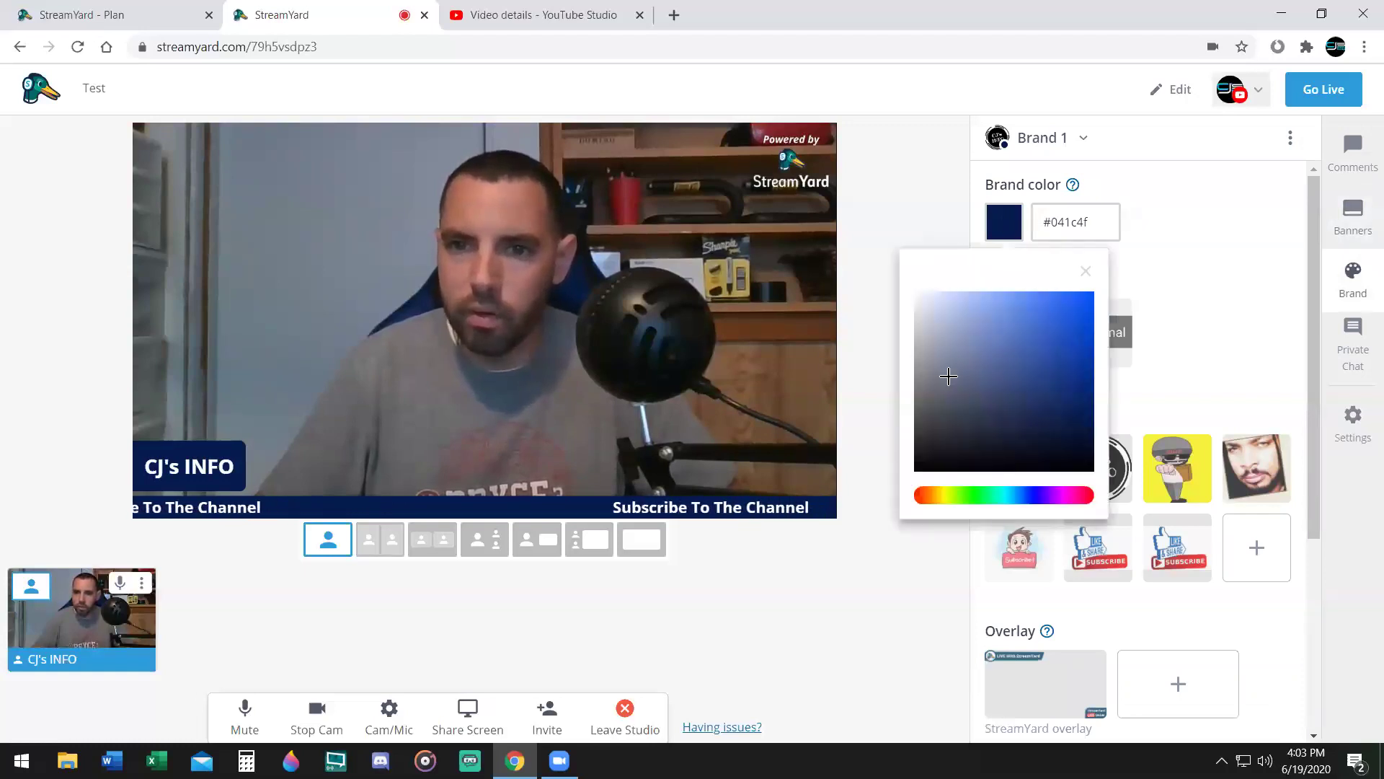
left_click_drag(949, 377, 1090, 251)
left_click(1208, 293)
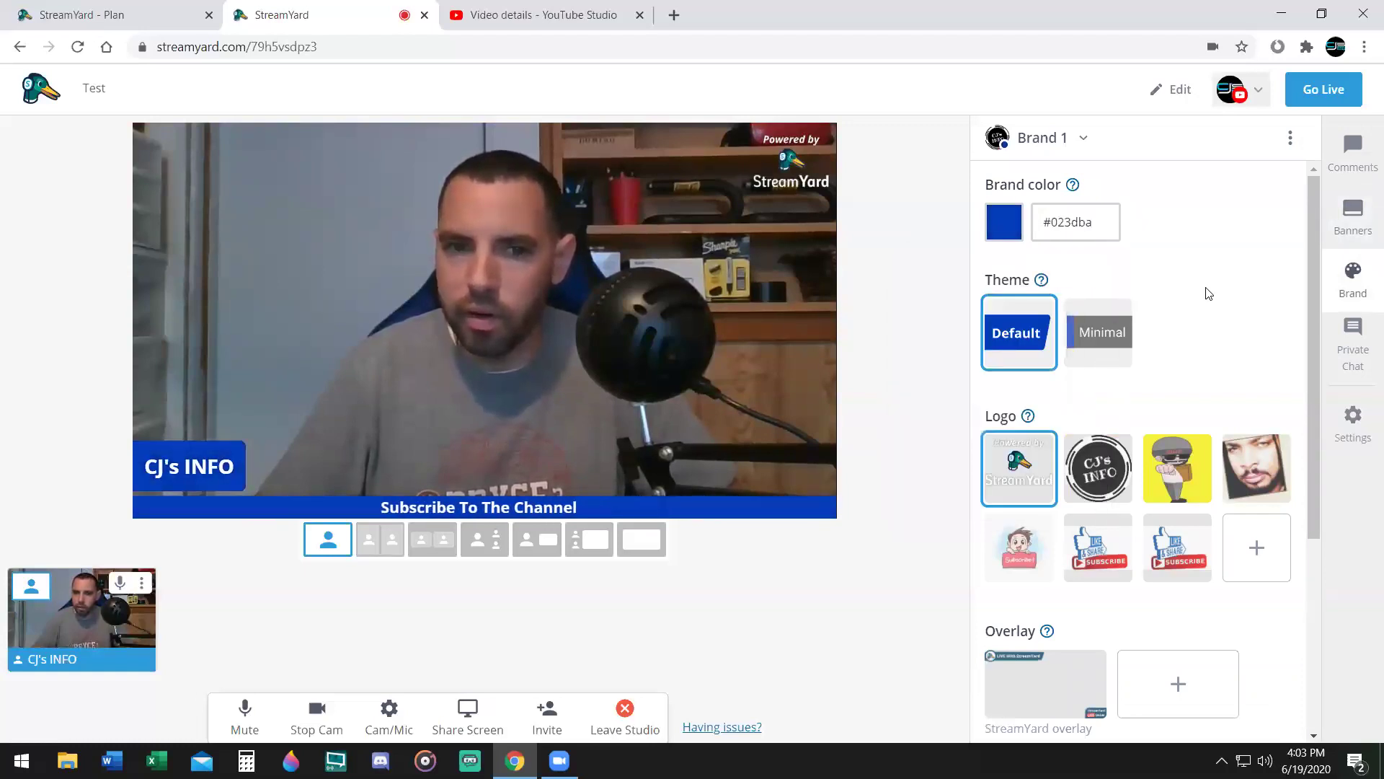
left_click(1109, 355)
left_click(1019, 334)
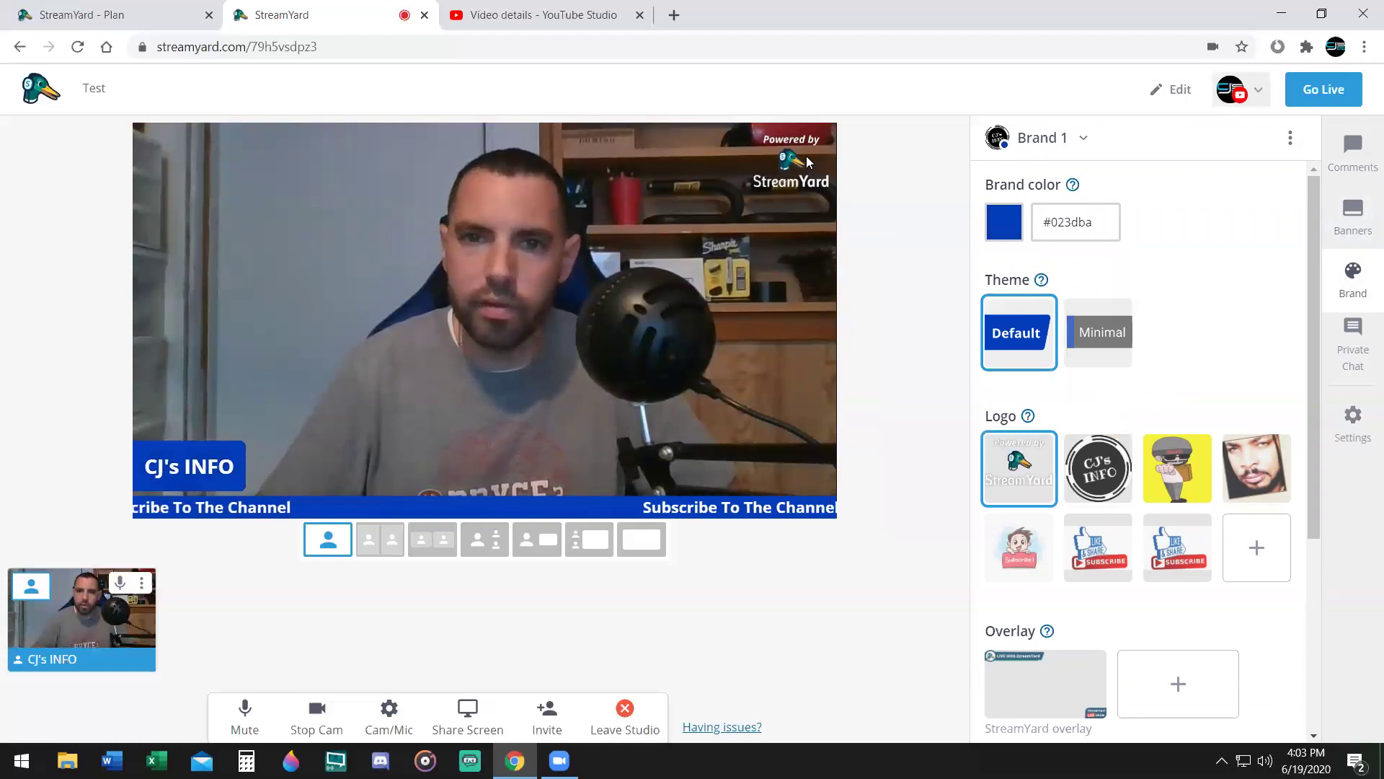
Try the CJ's INFO and cartoon logos, settling on the like-and-subscribe logo
left_click(1098, 483)
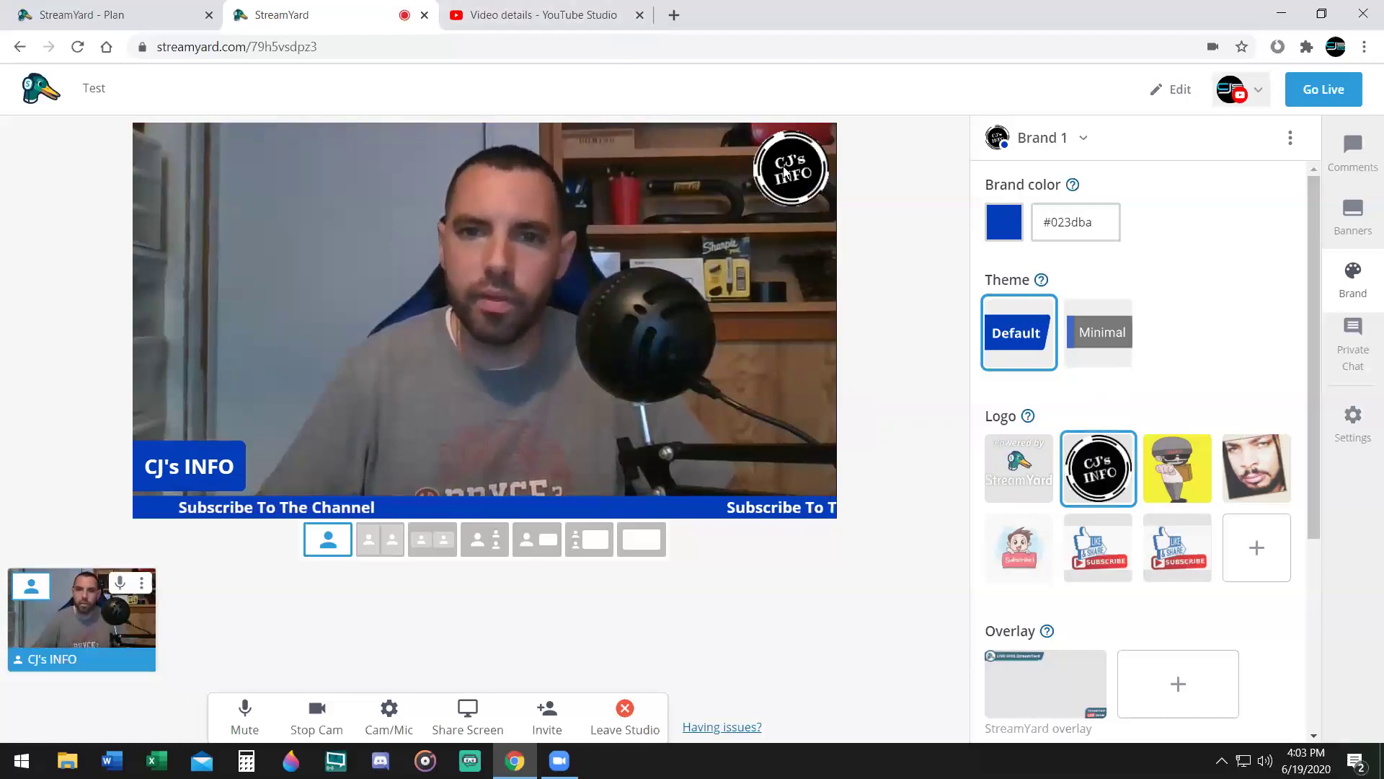
left_click(1150, 496)
left_click(1096, 550)
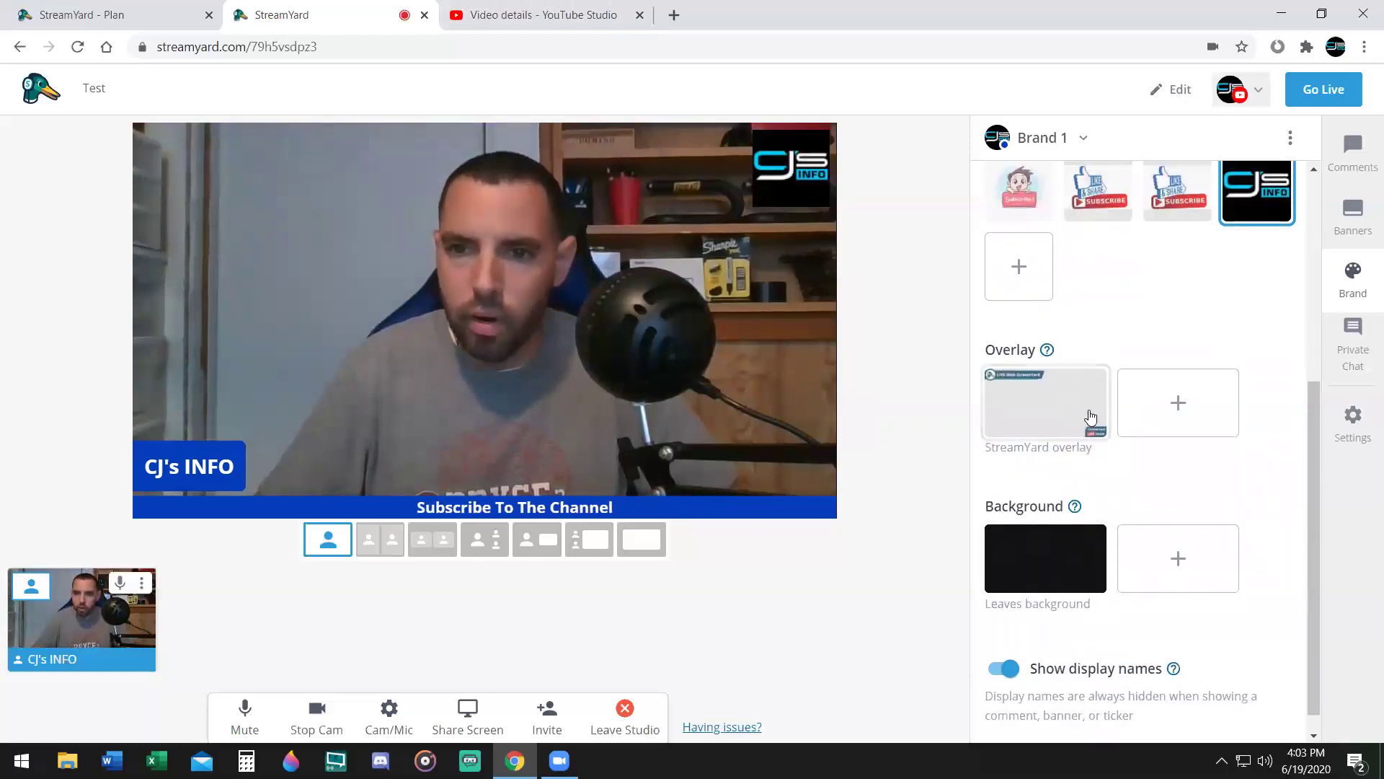
Turn off the StreamYard overlay without uploading a custom one, and apply the Leaves background
left_click(1051, 417)
left_click(1022, 400)
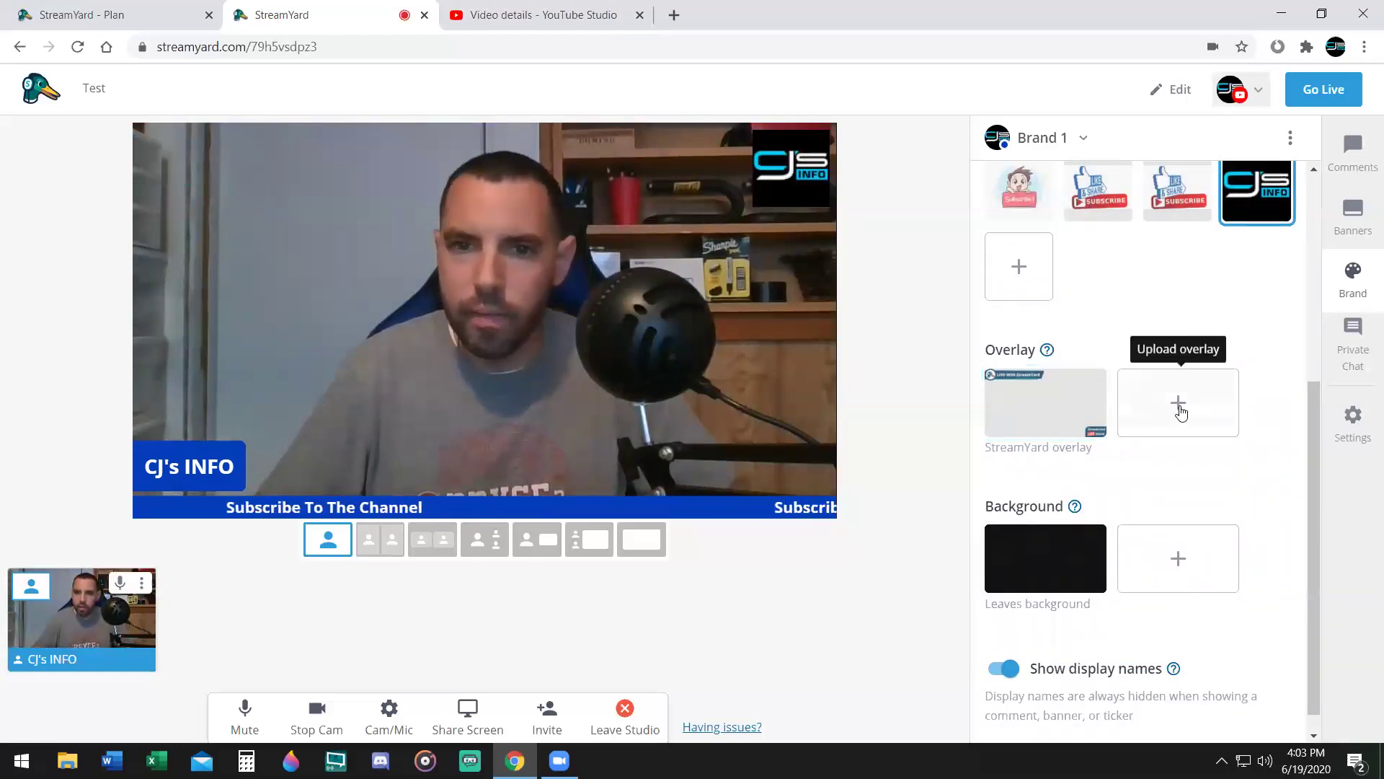
left_click(1178, 408)
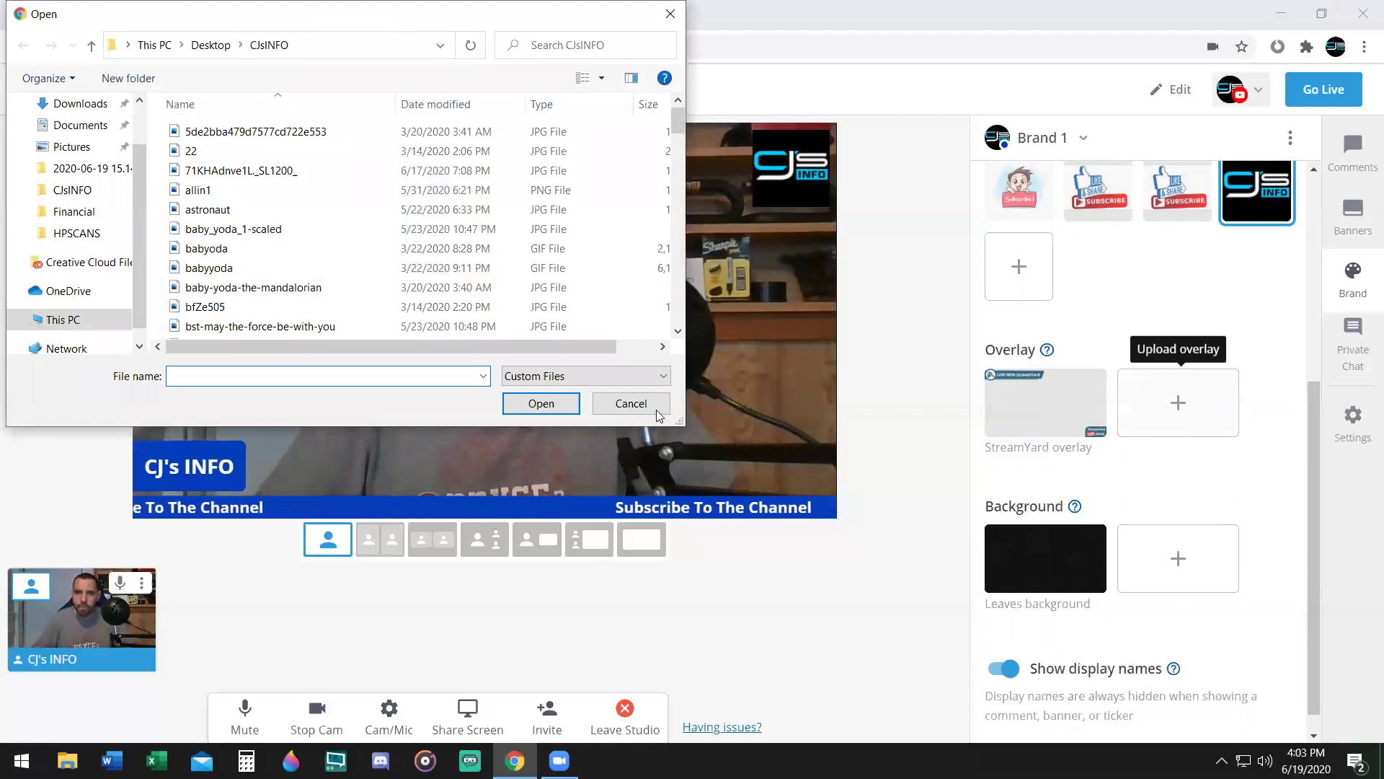
left_click(651, 405)
scroll(1065, 553, "down", 1)
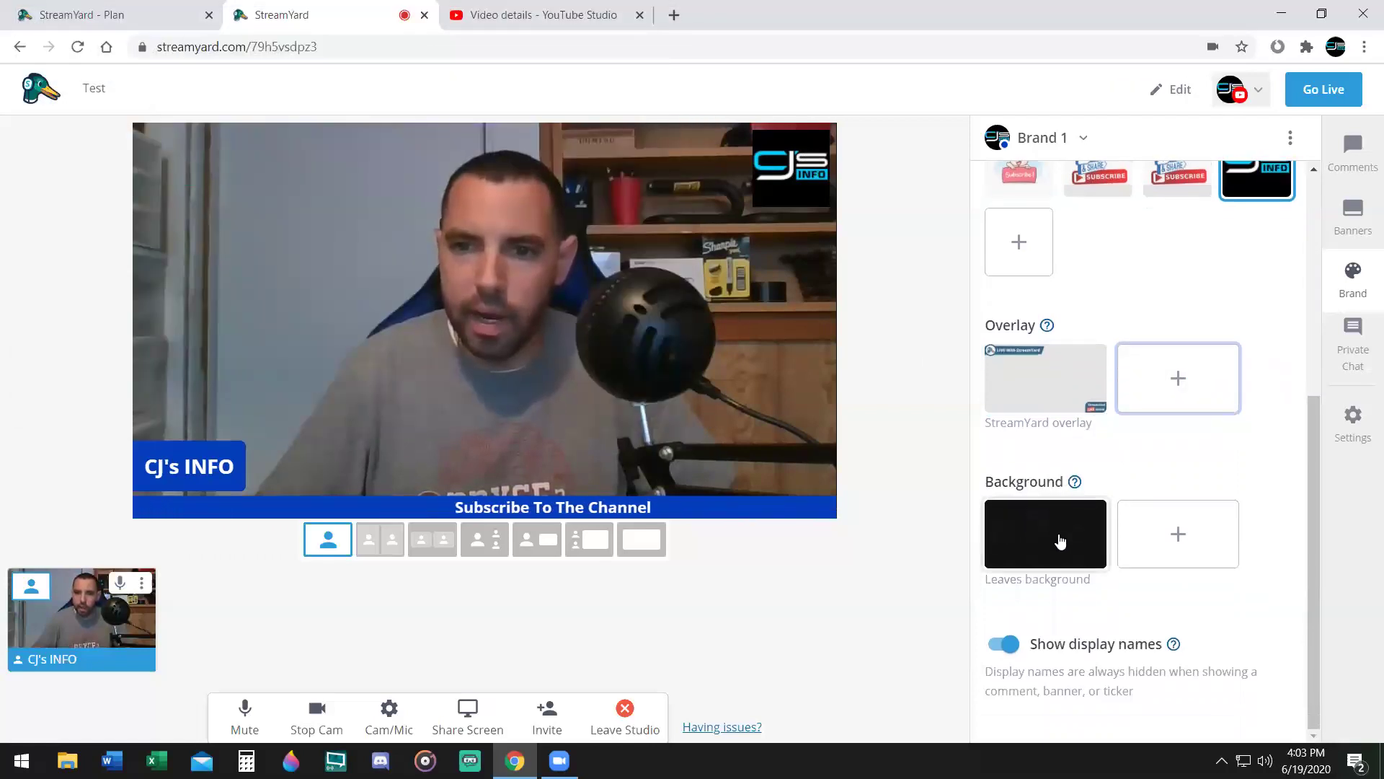
left_click(1060, 541)
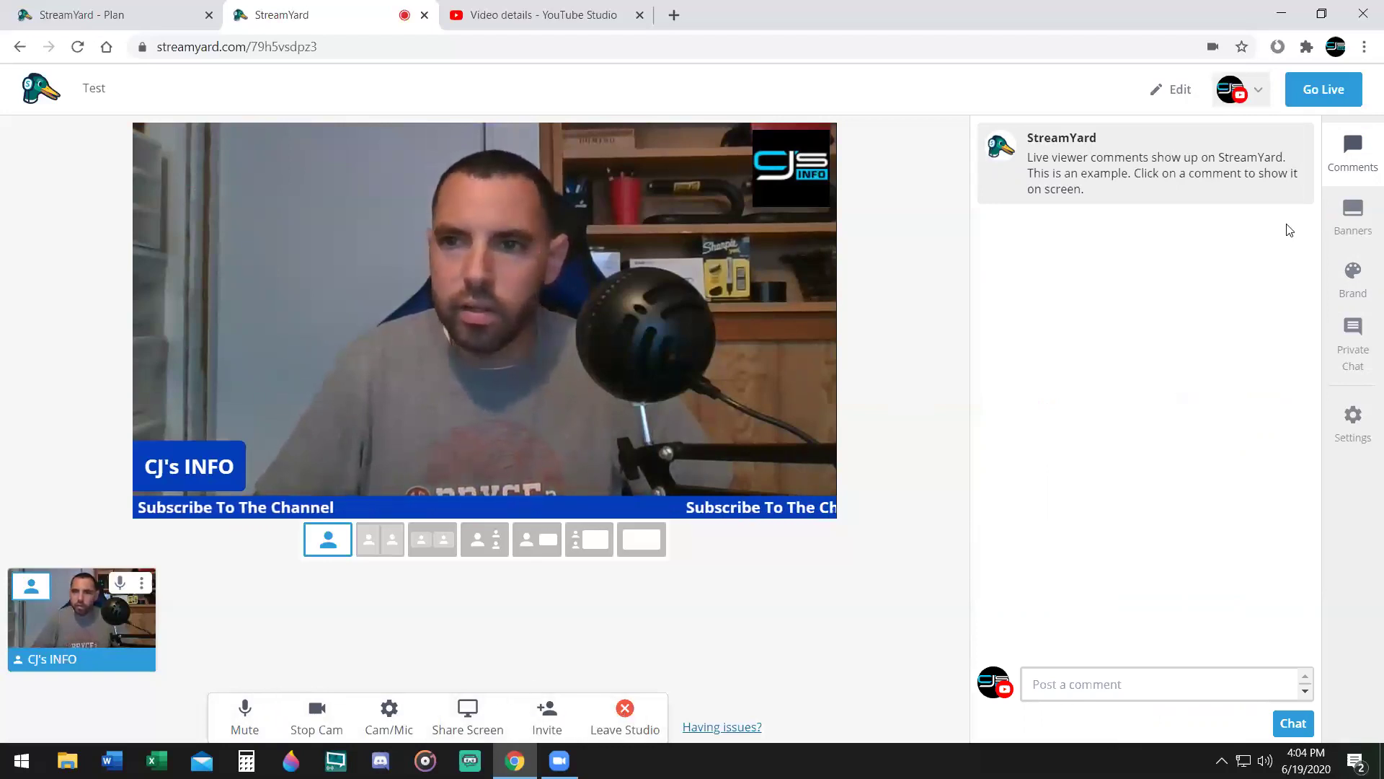
Go live with the Test broadcast and select the studio invite link to share with a guest
left_click(1333, 89)
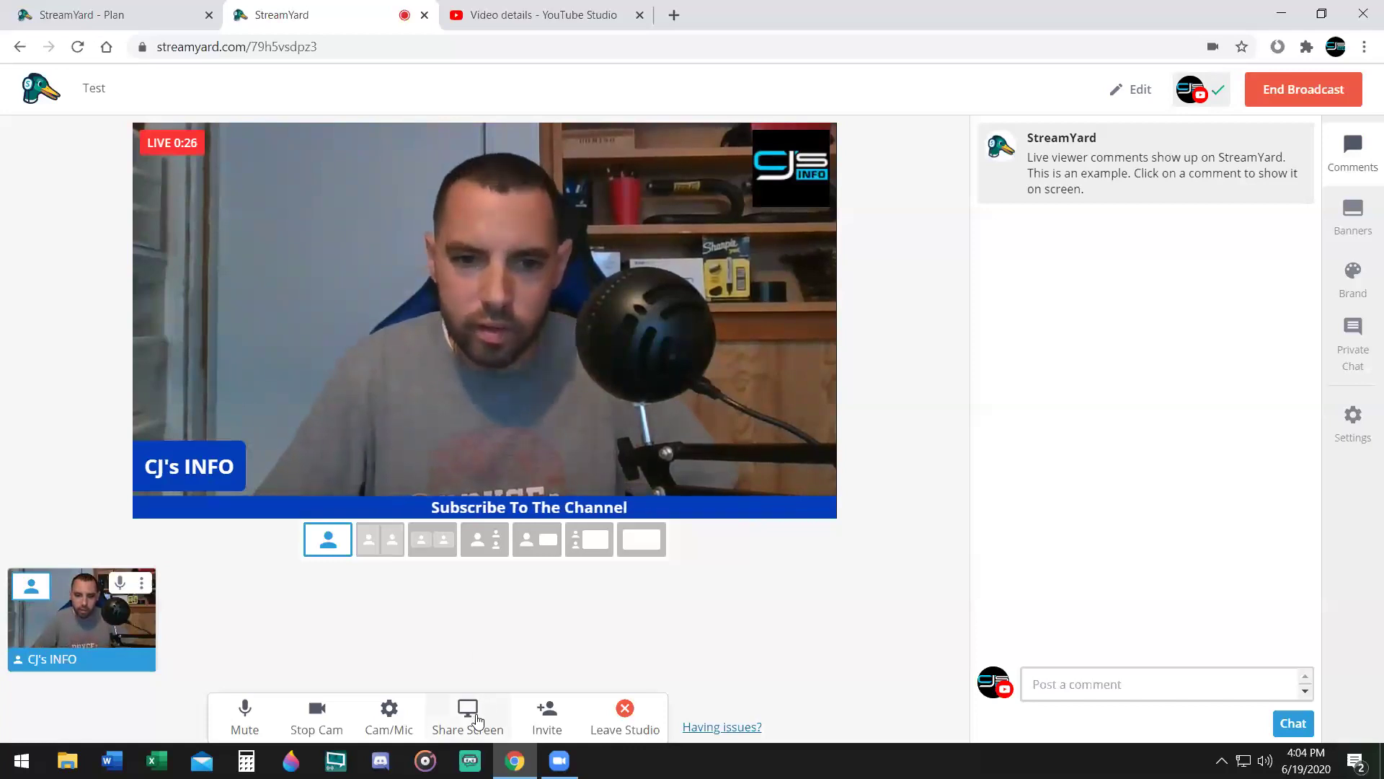
left_click(546, 716)
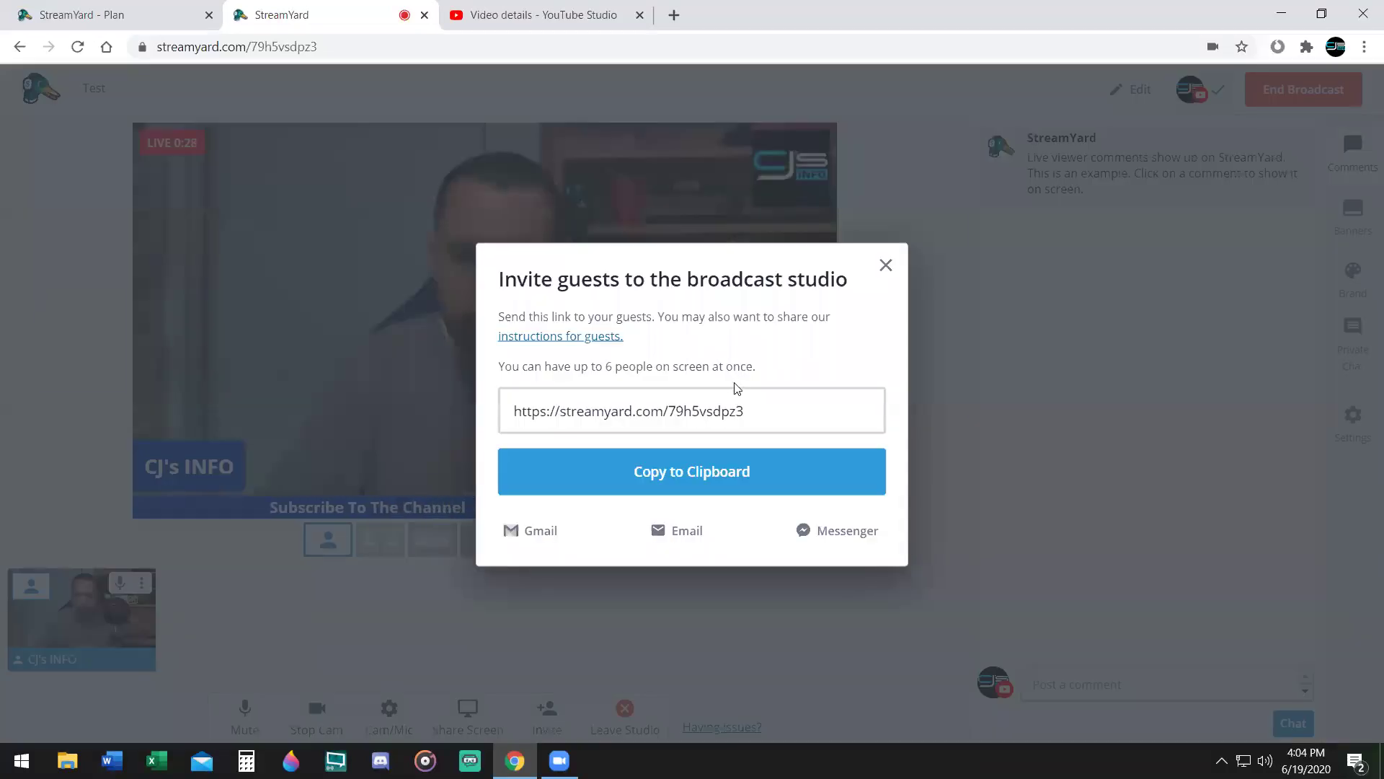
left_click(822, 413)
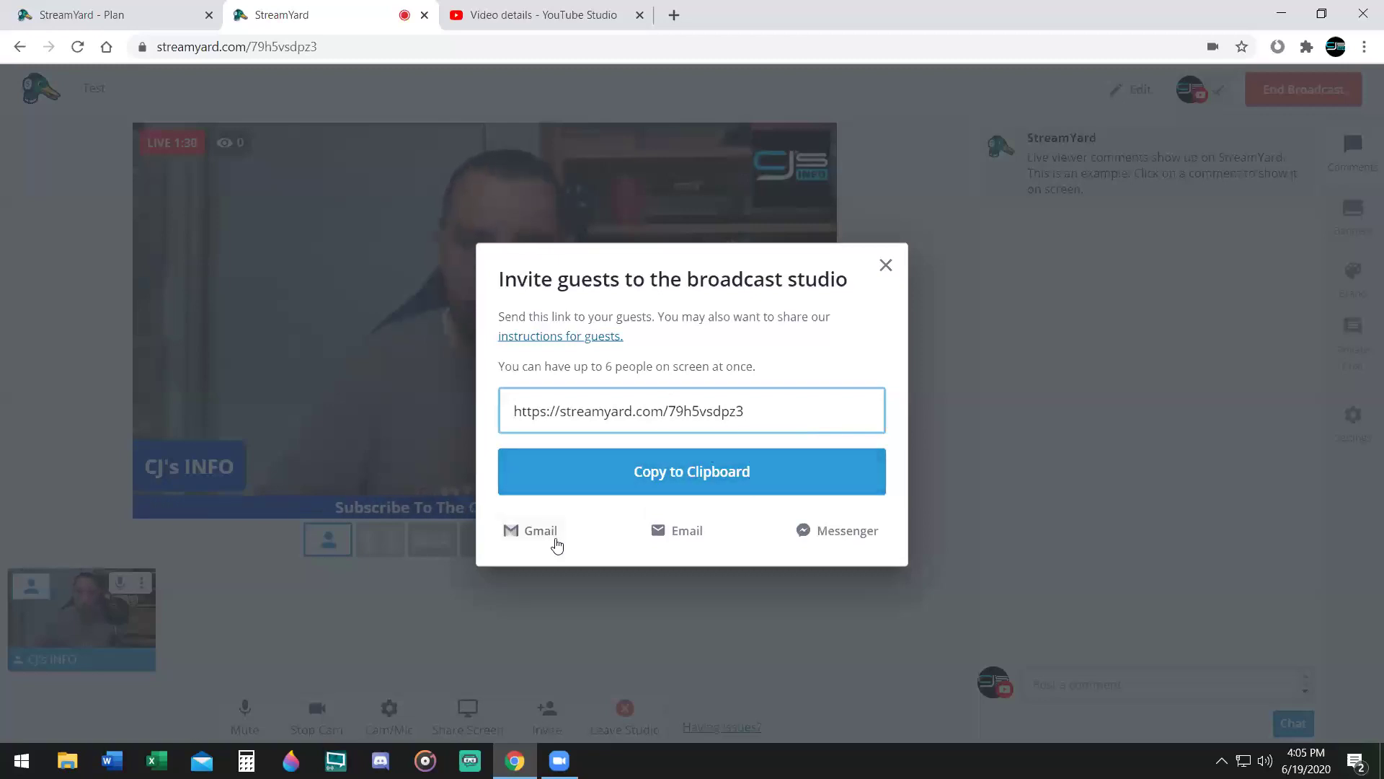
left_click(886, 264)
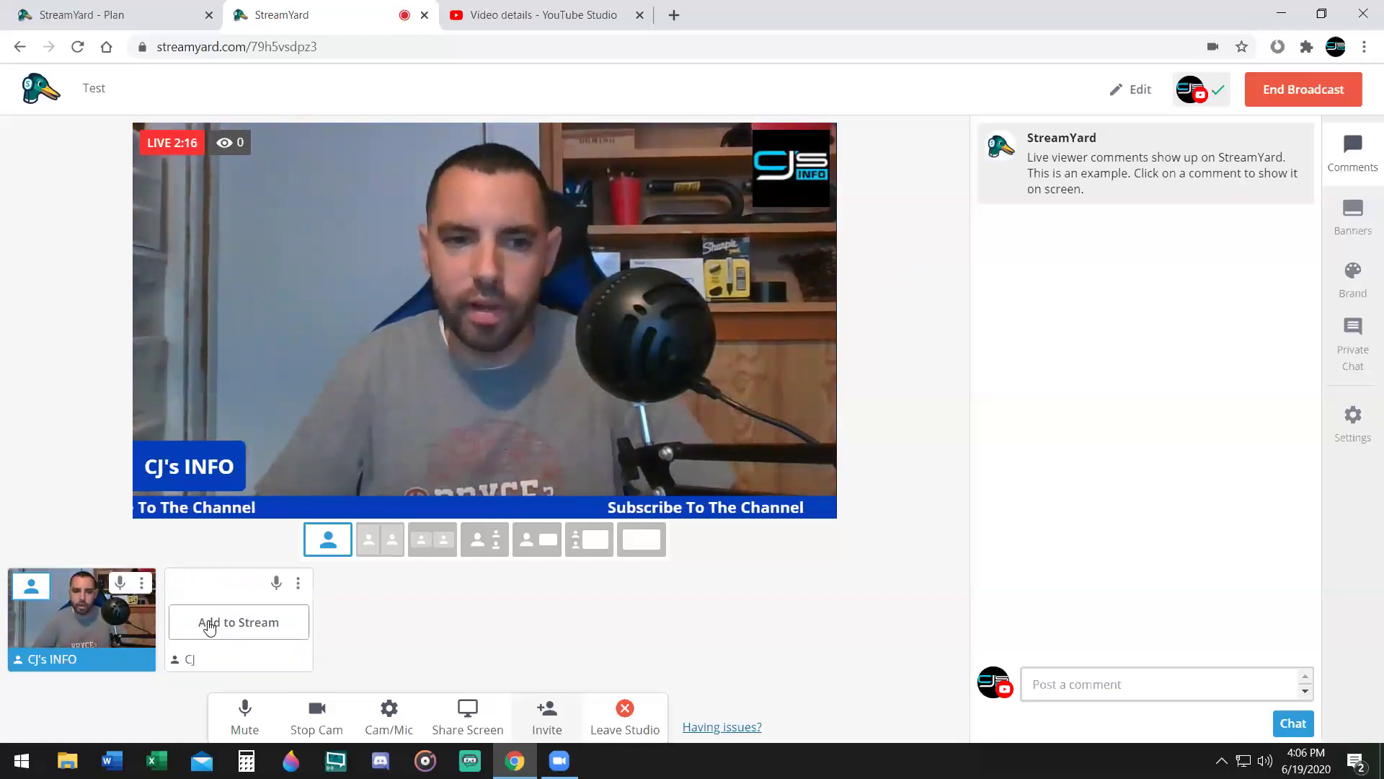
Add the waiting guest to the live stage beside the host
left_click(209, 629)
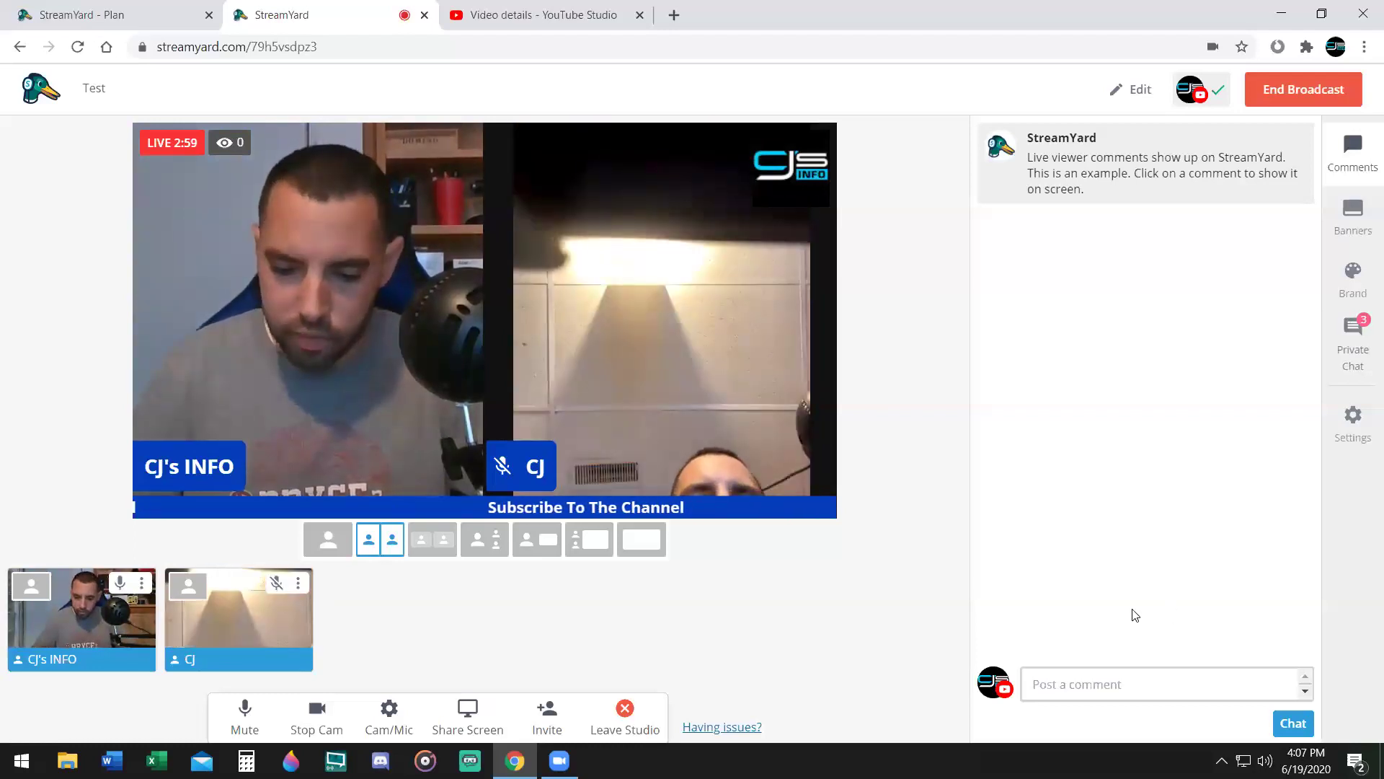
Cycle through solo, side-by-side, small-box, inset and boxes-on-black layouts, ending on the seventh
left_click(331, 543)
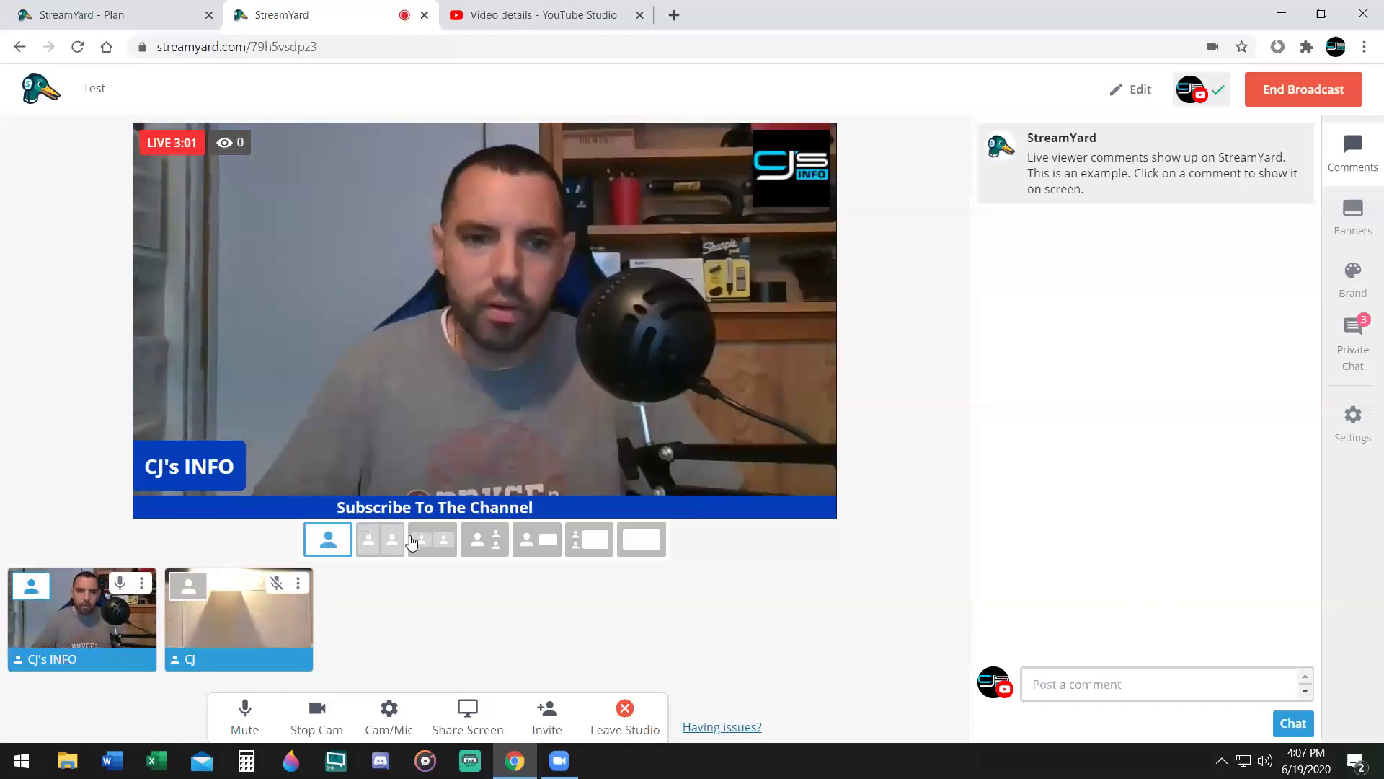
left_click(380, 541)
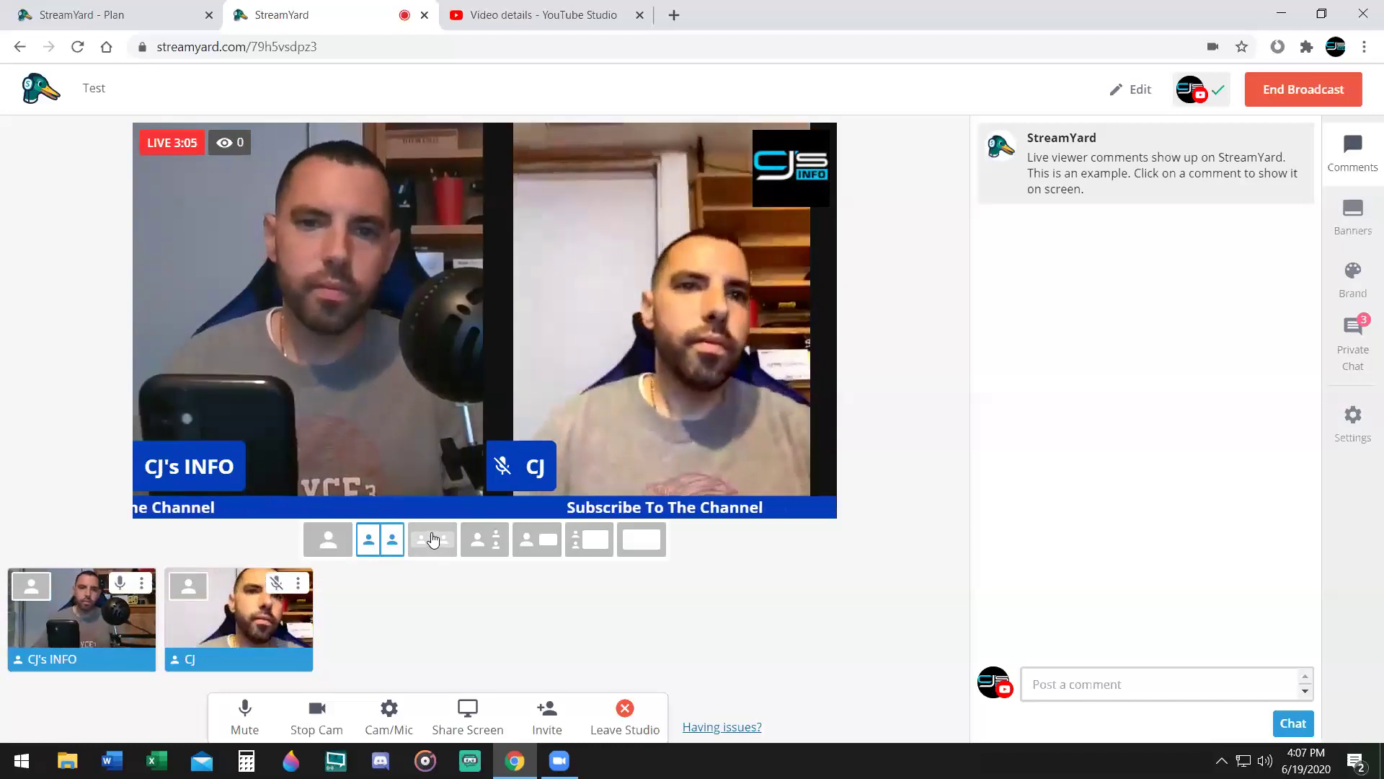
left_click(451, 540)
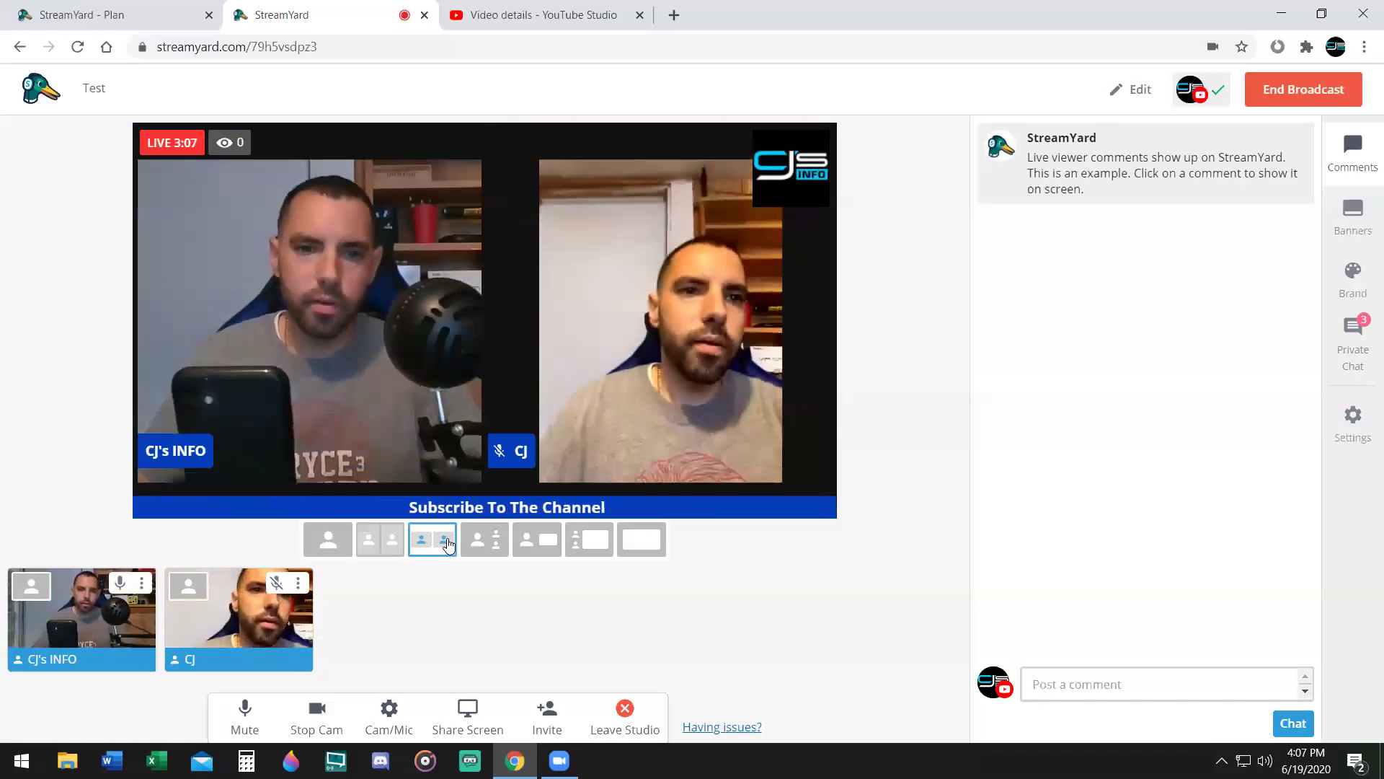
left_click(489, 548)
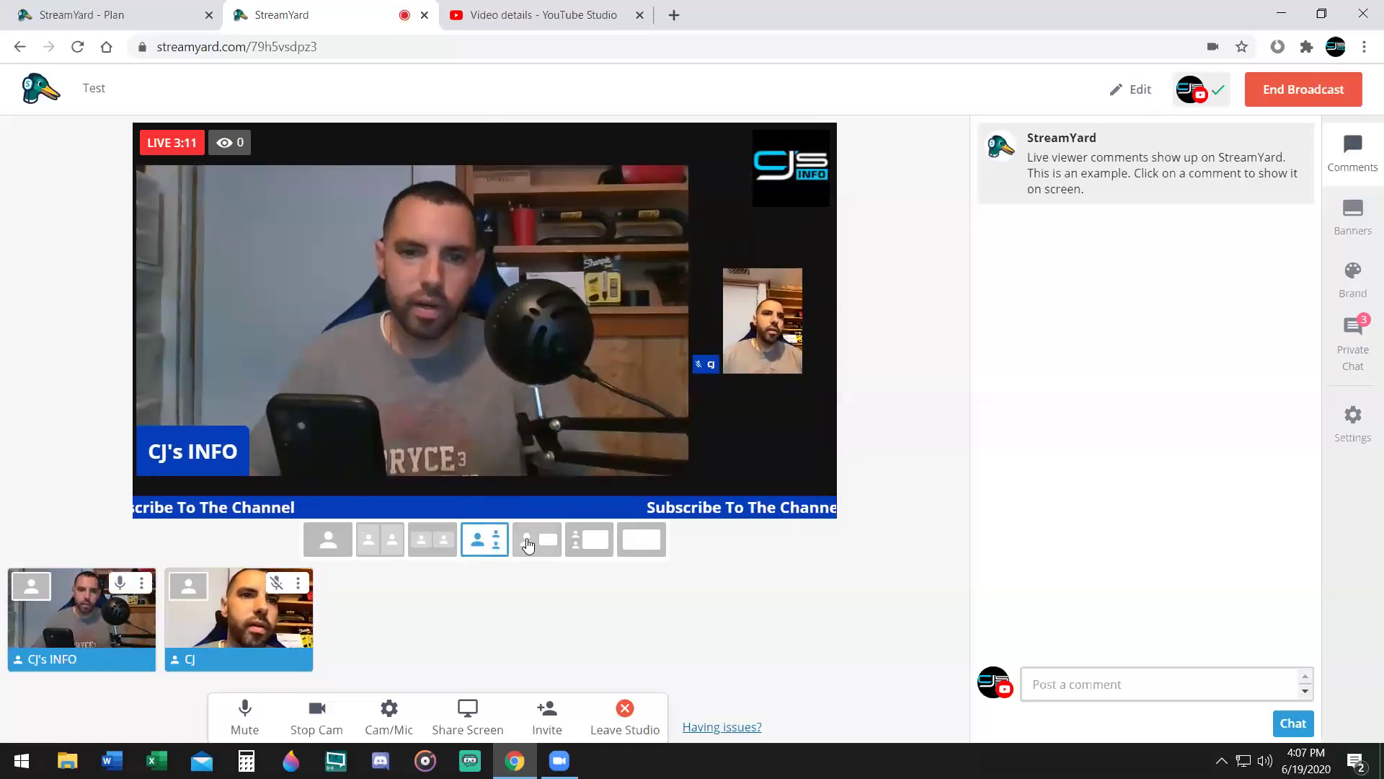
left_click(528, 542)
left_click(592, 552)
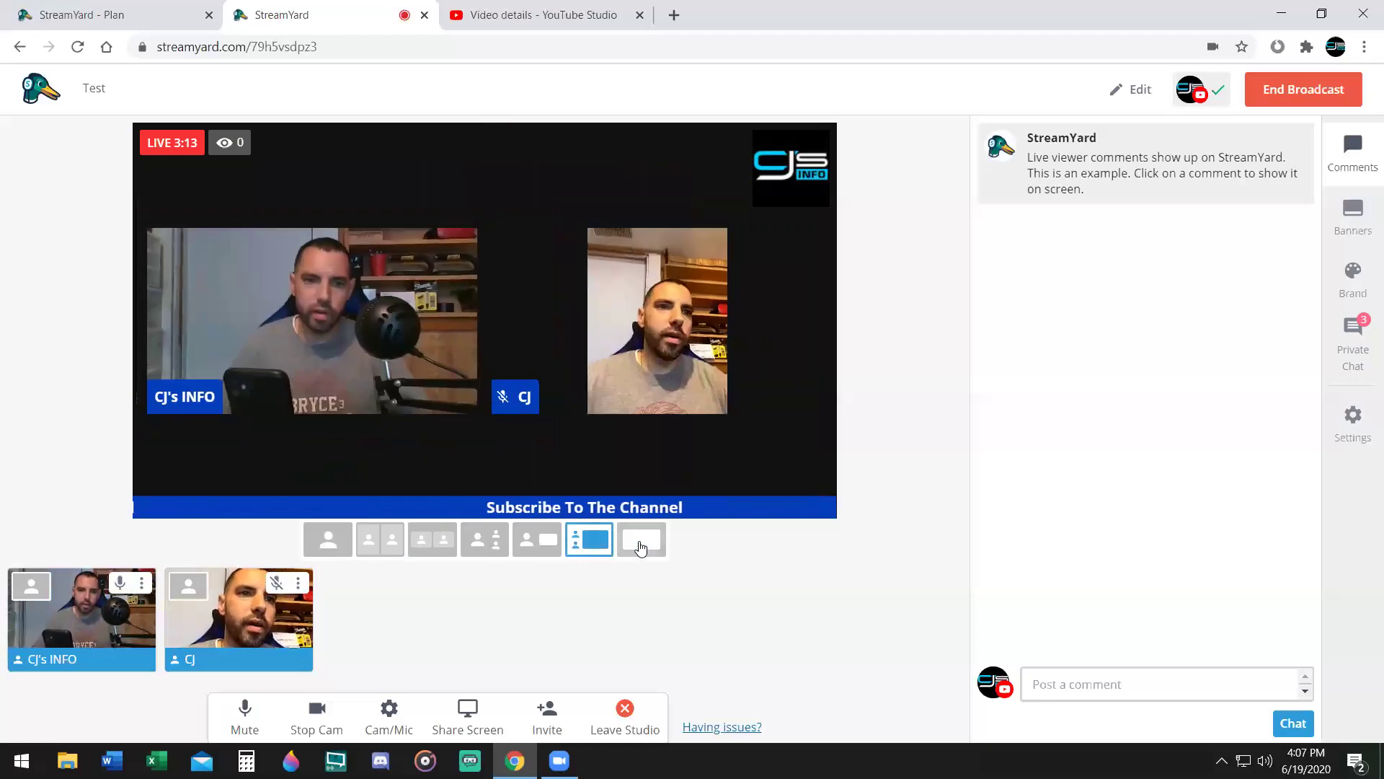
left_click(631, 546)
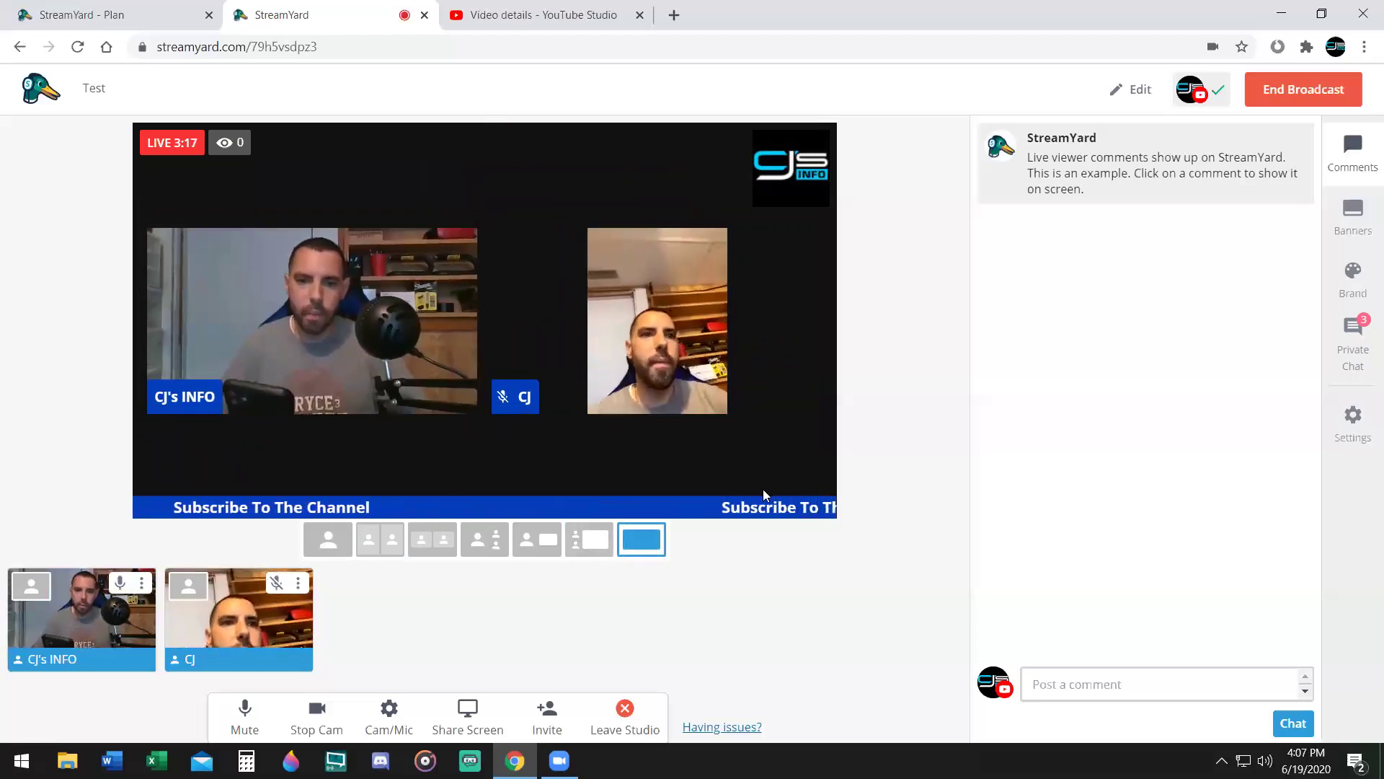
Open the private guest chat and kick the guest from the studio
left_click(1360, 327)
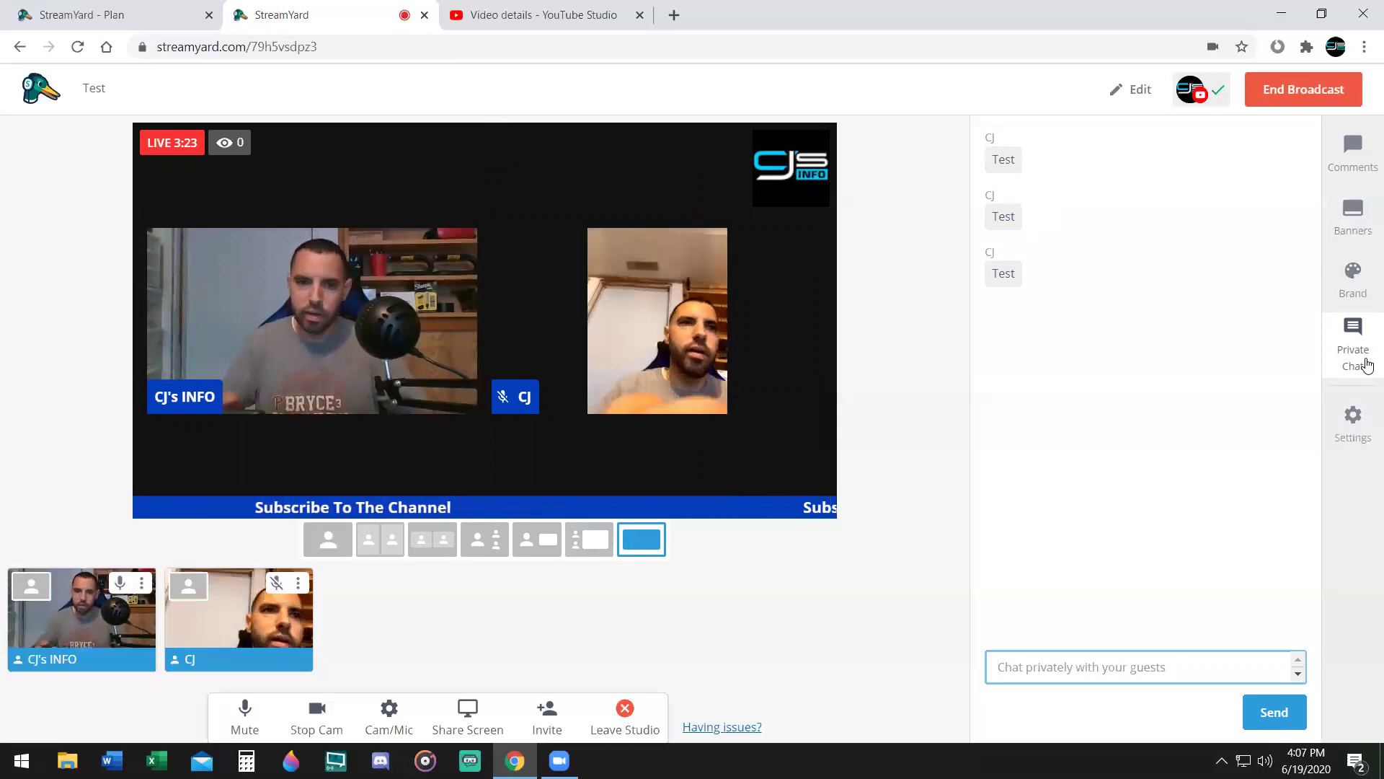
left_click(299, 584)
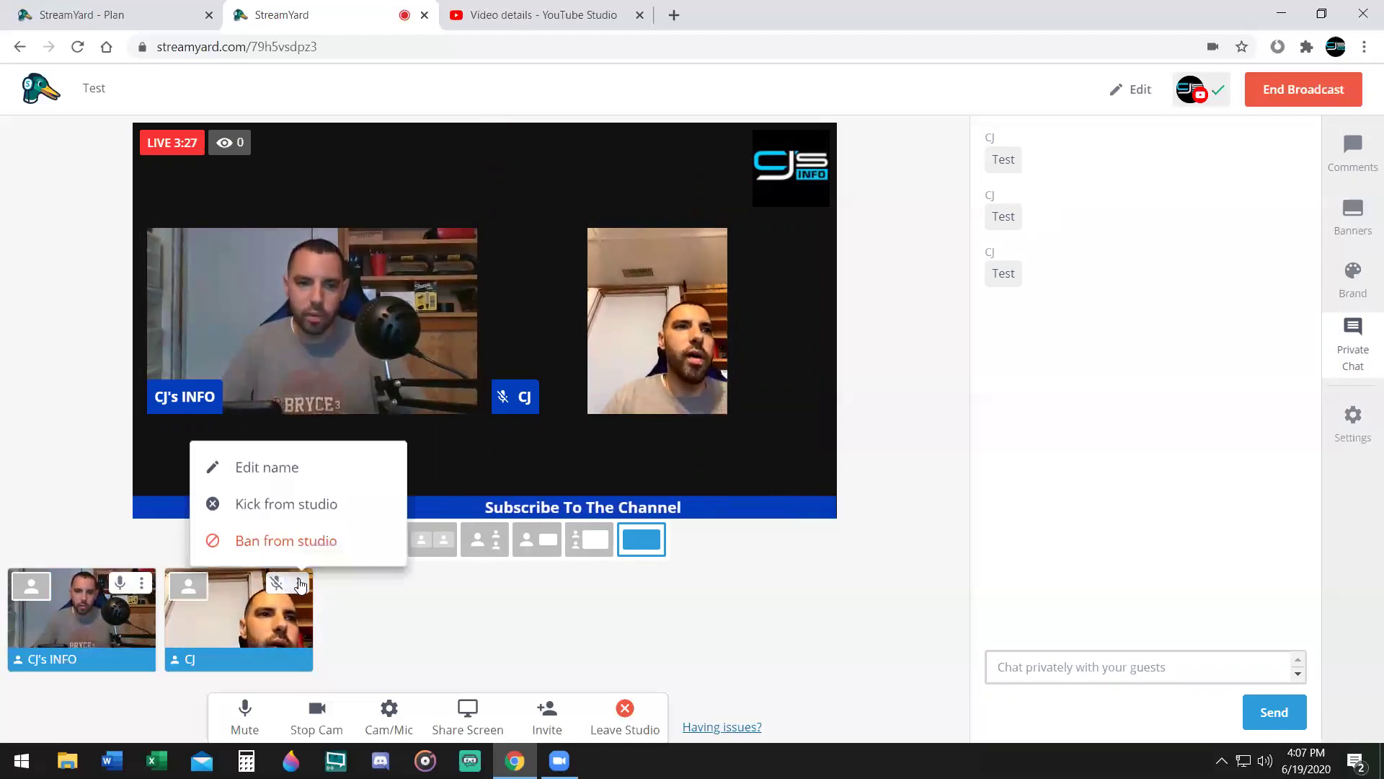
left_click(311, 506)
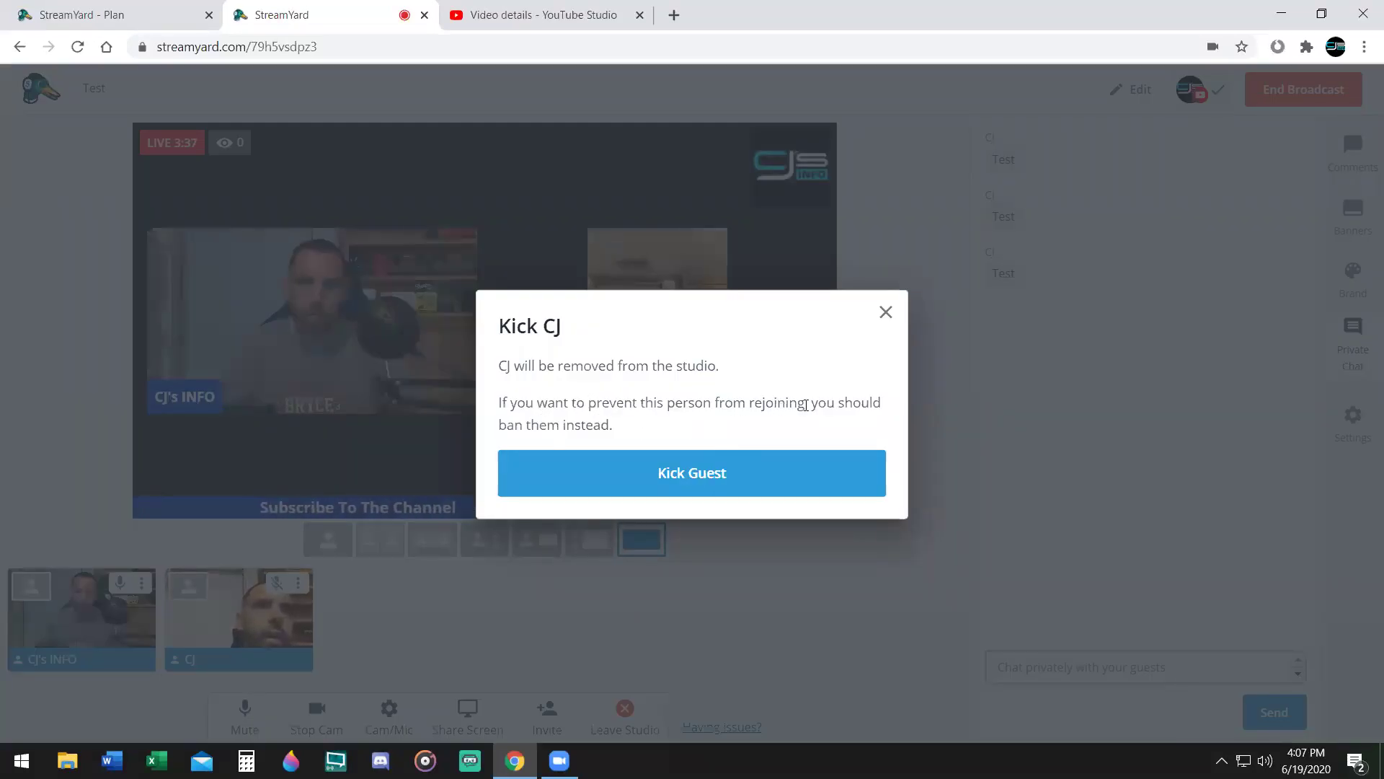
left_click(693, 473)
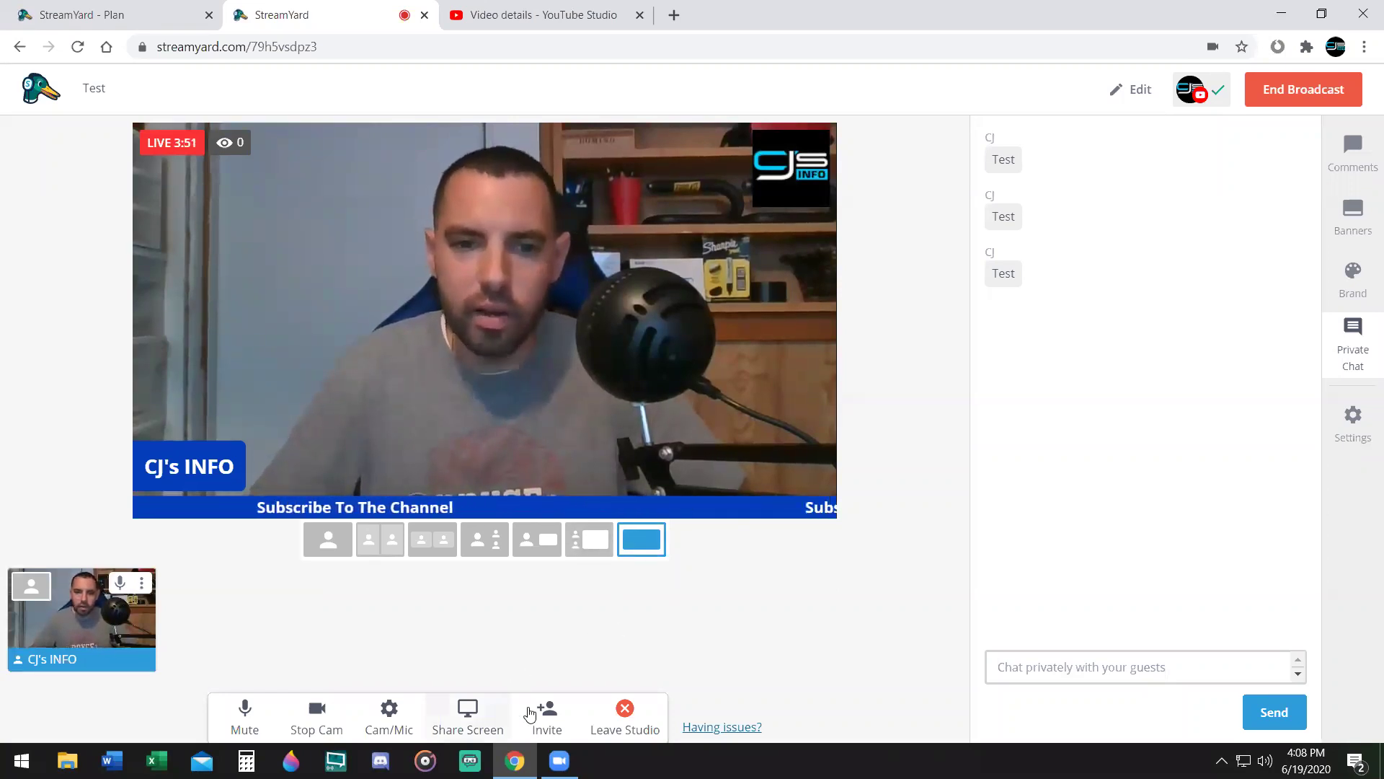
Back in Comments, show each 'Test' comment on the live video, then hide it
left_click(1353, 153)
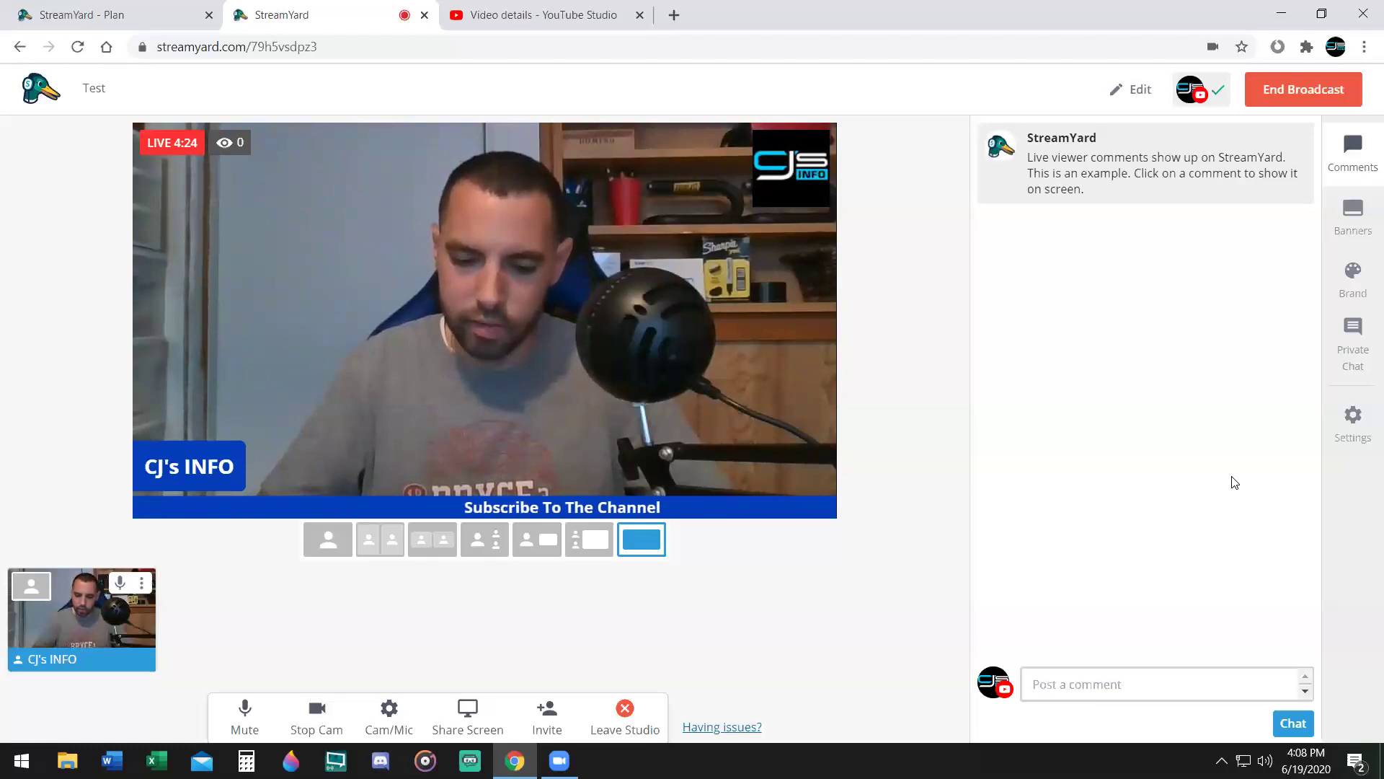
mouse_move(1183, 222)
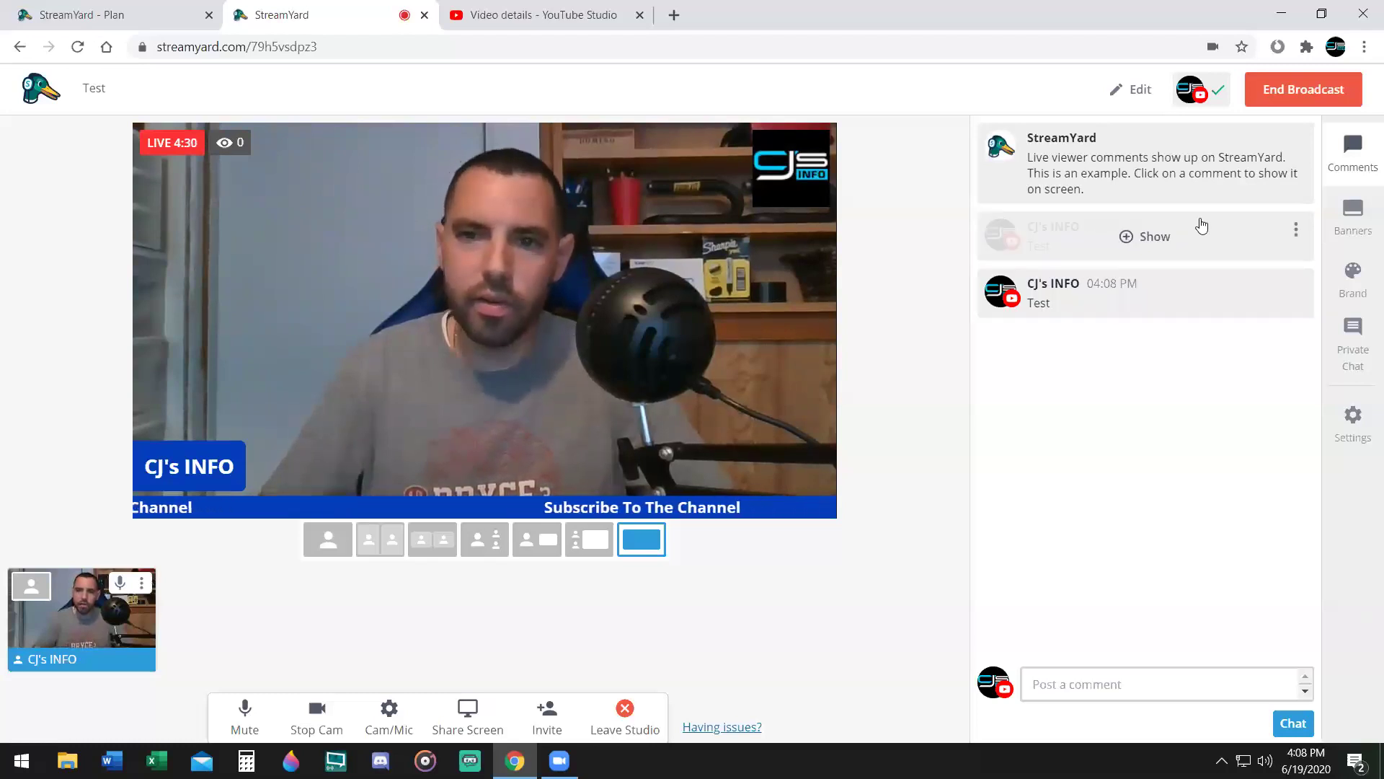
left_click(1156, 237)
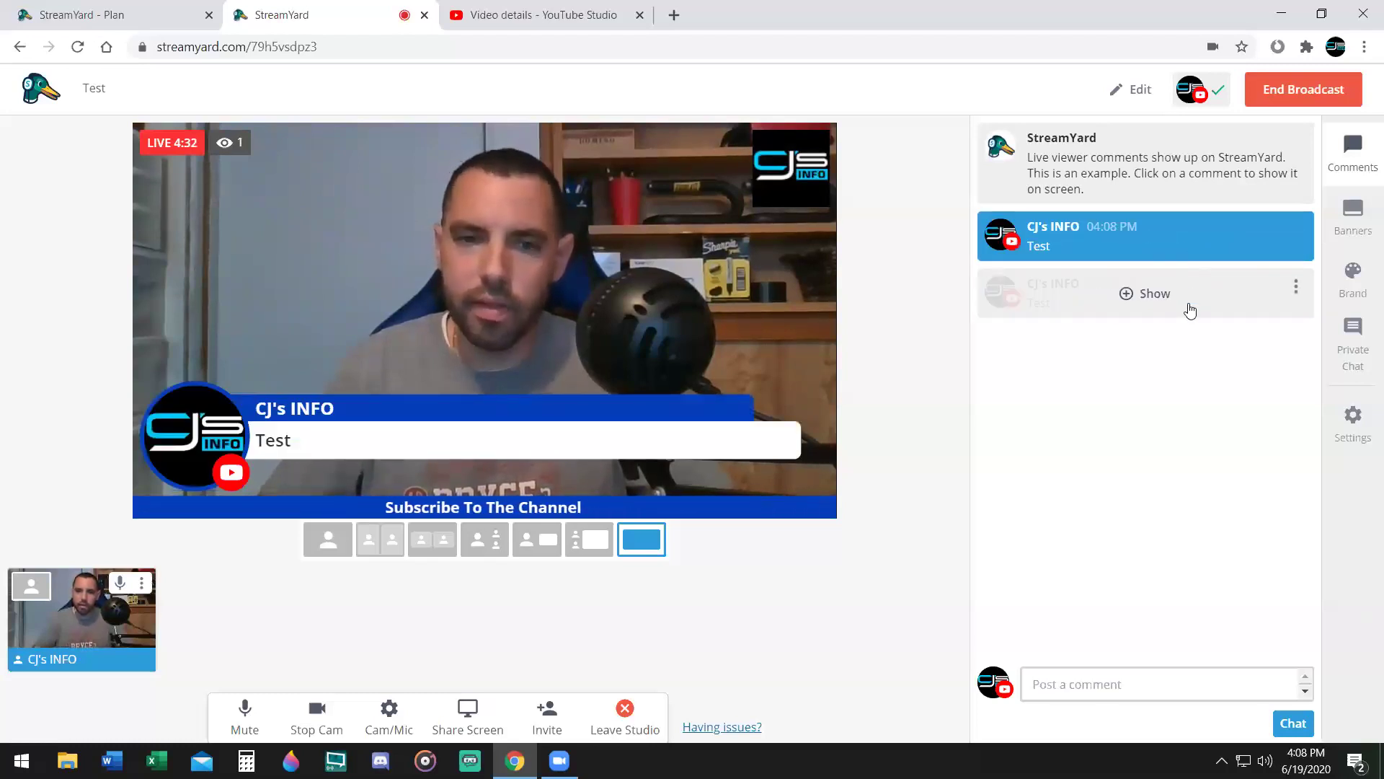
left_click(1189, 304)
mouse_move(1181, 228)
left_click(1193, 288)
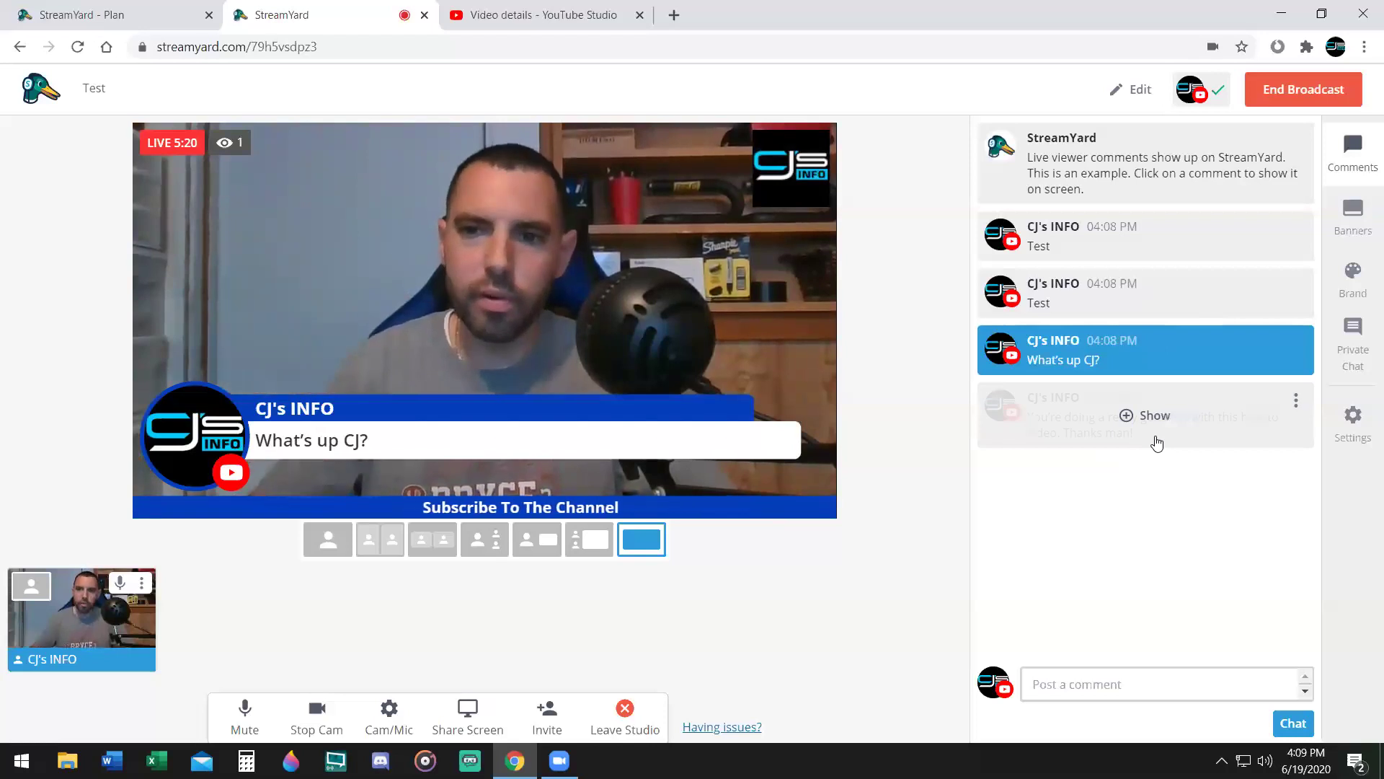
Show the compliment comment, then 'What's up CJ?', and clear it from the stream
left_click(1219, 426)
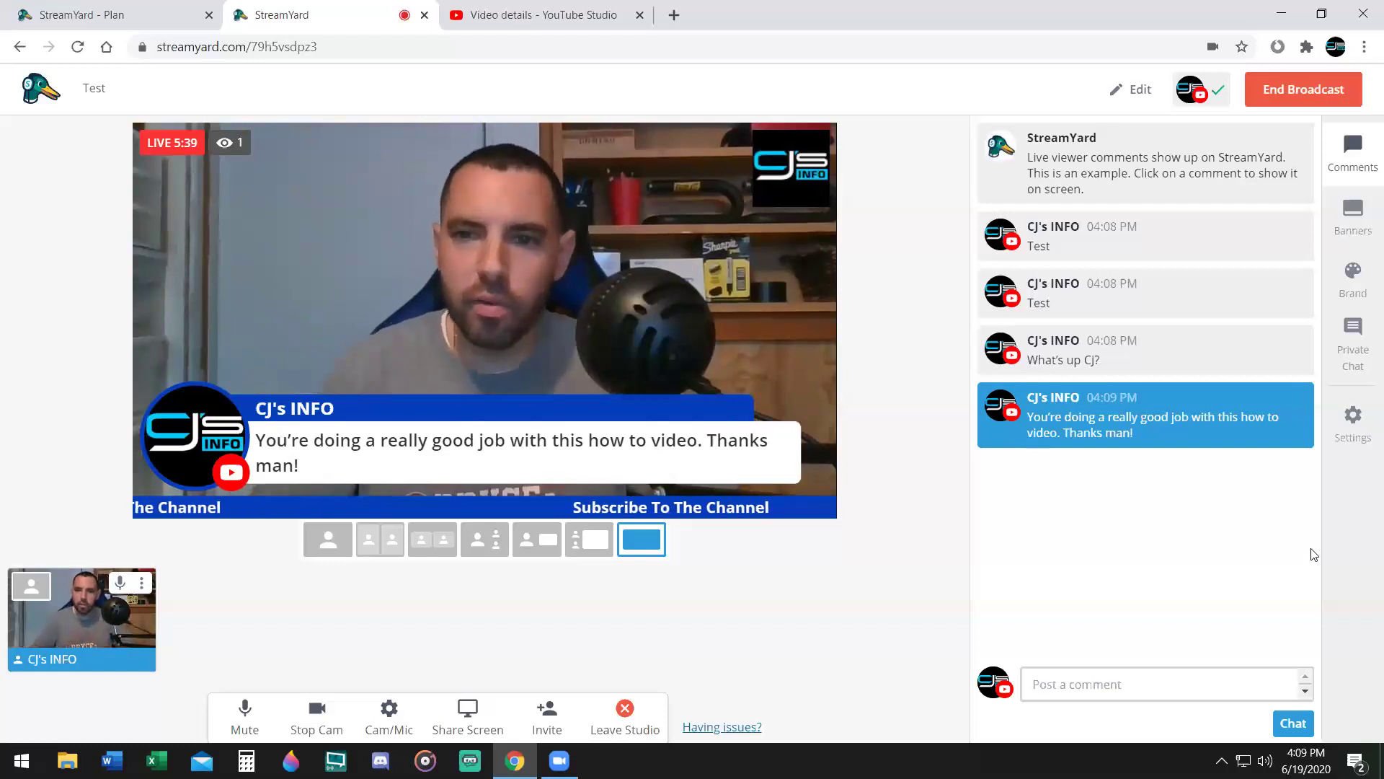
left_click(1195, 416)
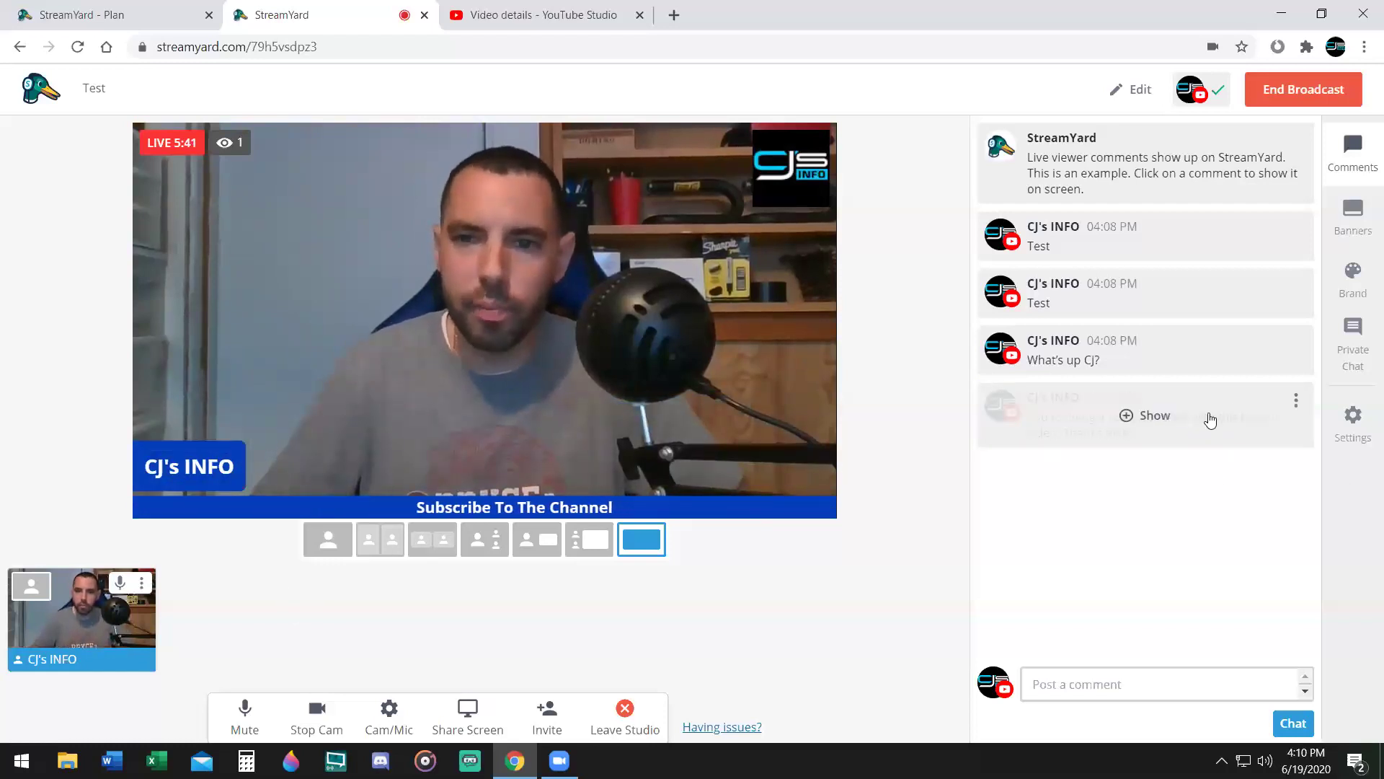
left_click(1224, 431)
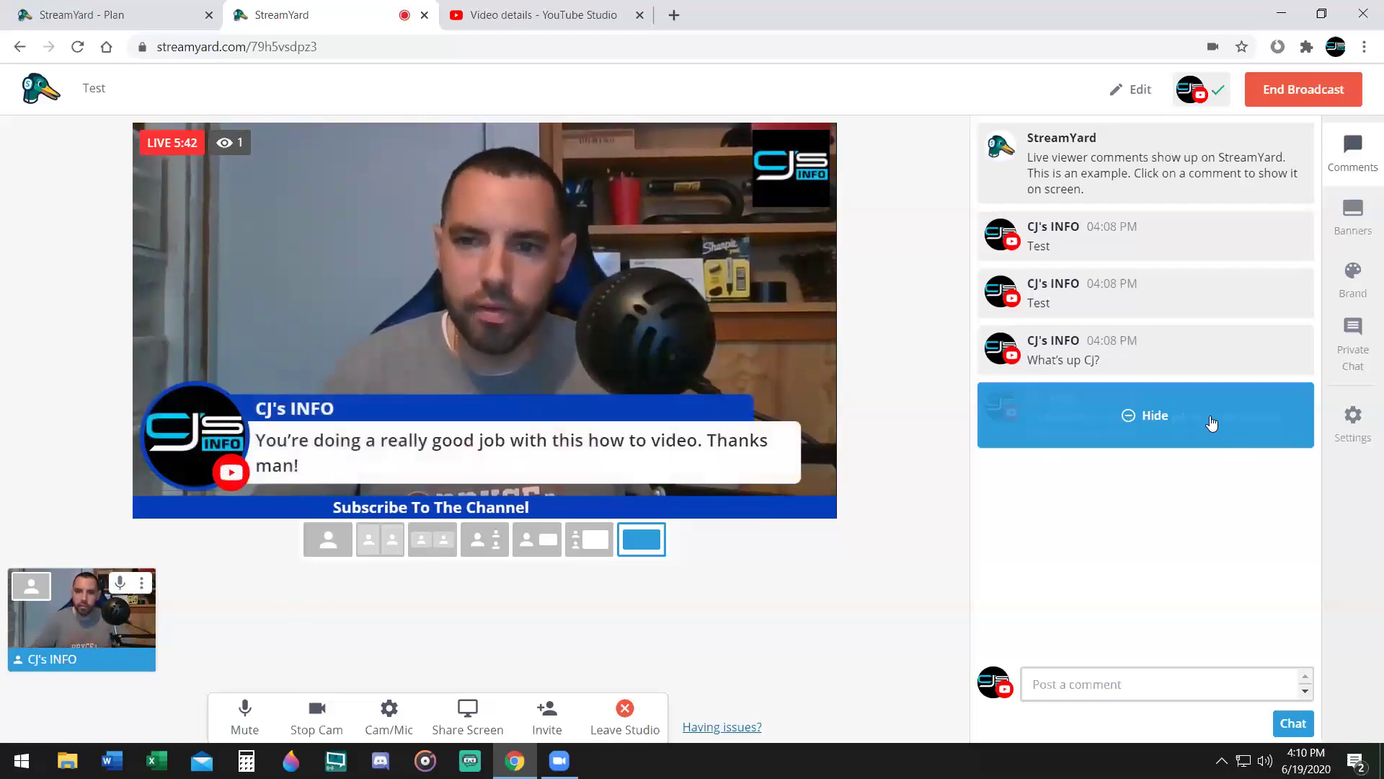
left_click(1220, 360)
left_click(1202, 362)
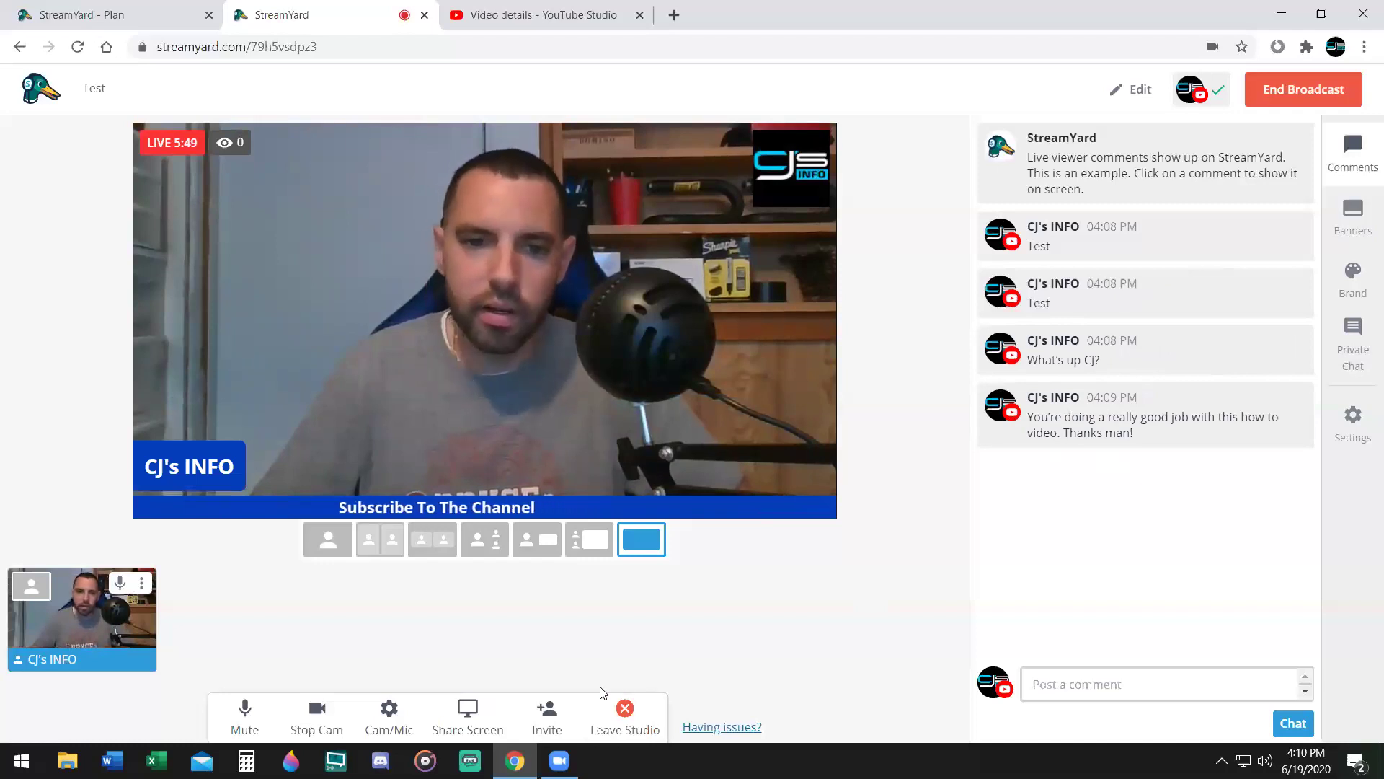
Share Your Entire Screen with Share audio enabled, after checking the window and tab options
left_click(483, 723)
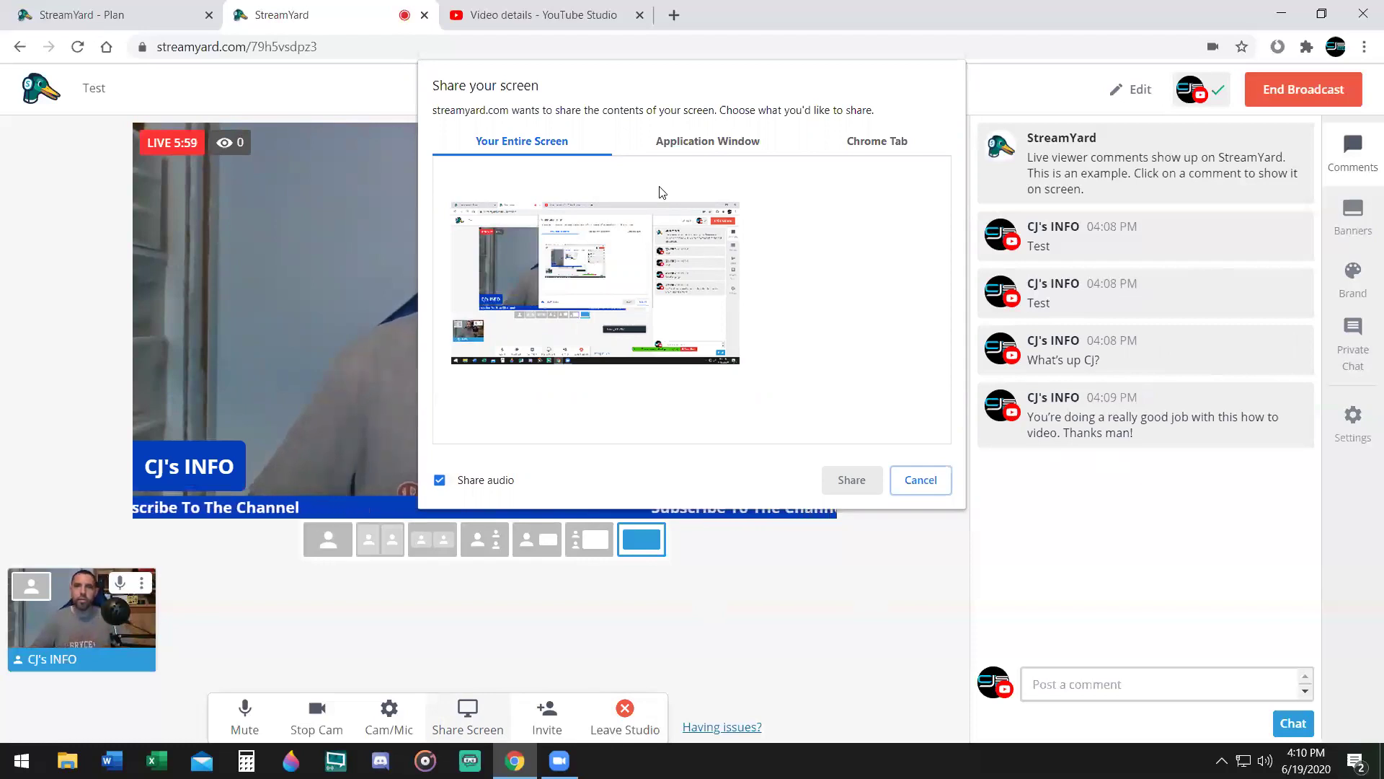
left_click(692, 142)
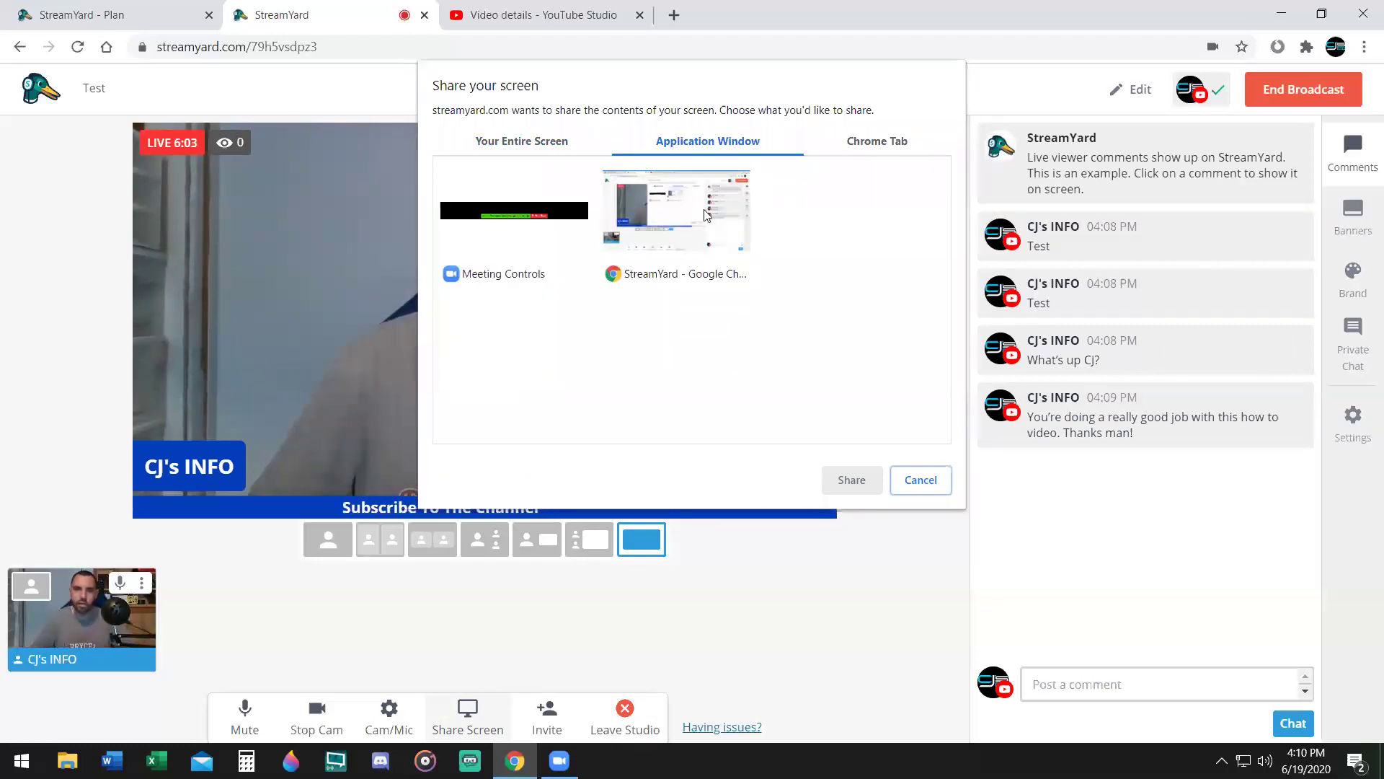
left_click(877, 143)
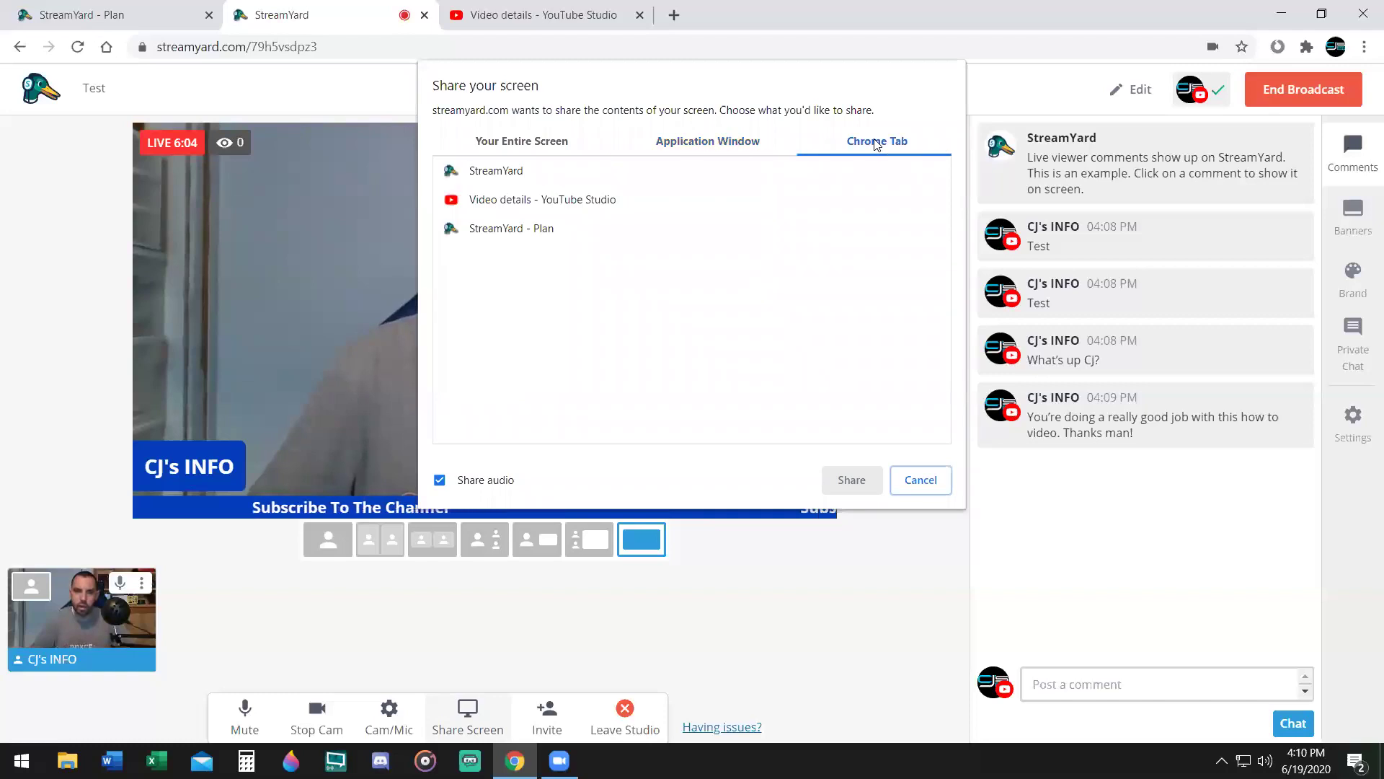
left_click(552, 143)
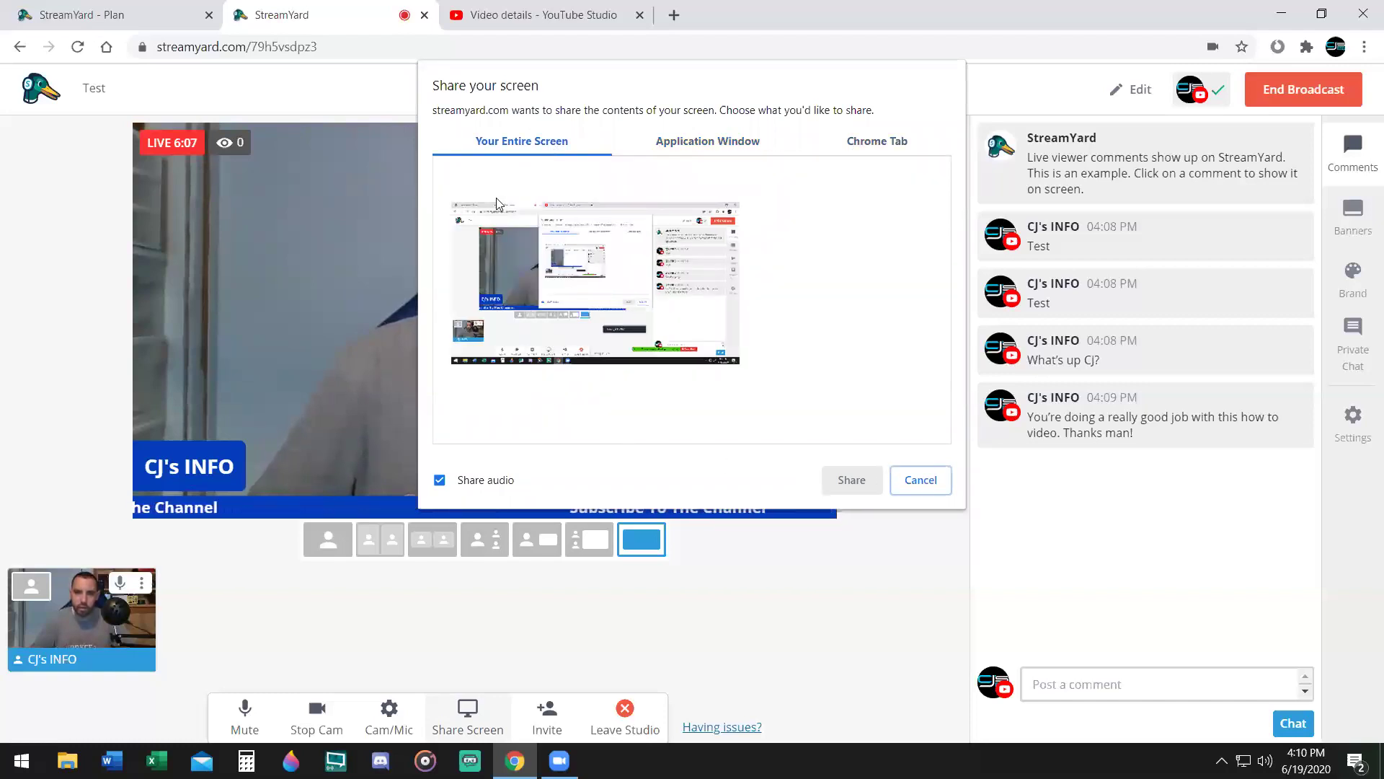
left_click(617, 230)
left_click(848, 482)
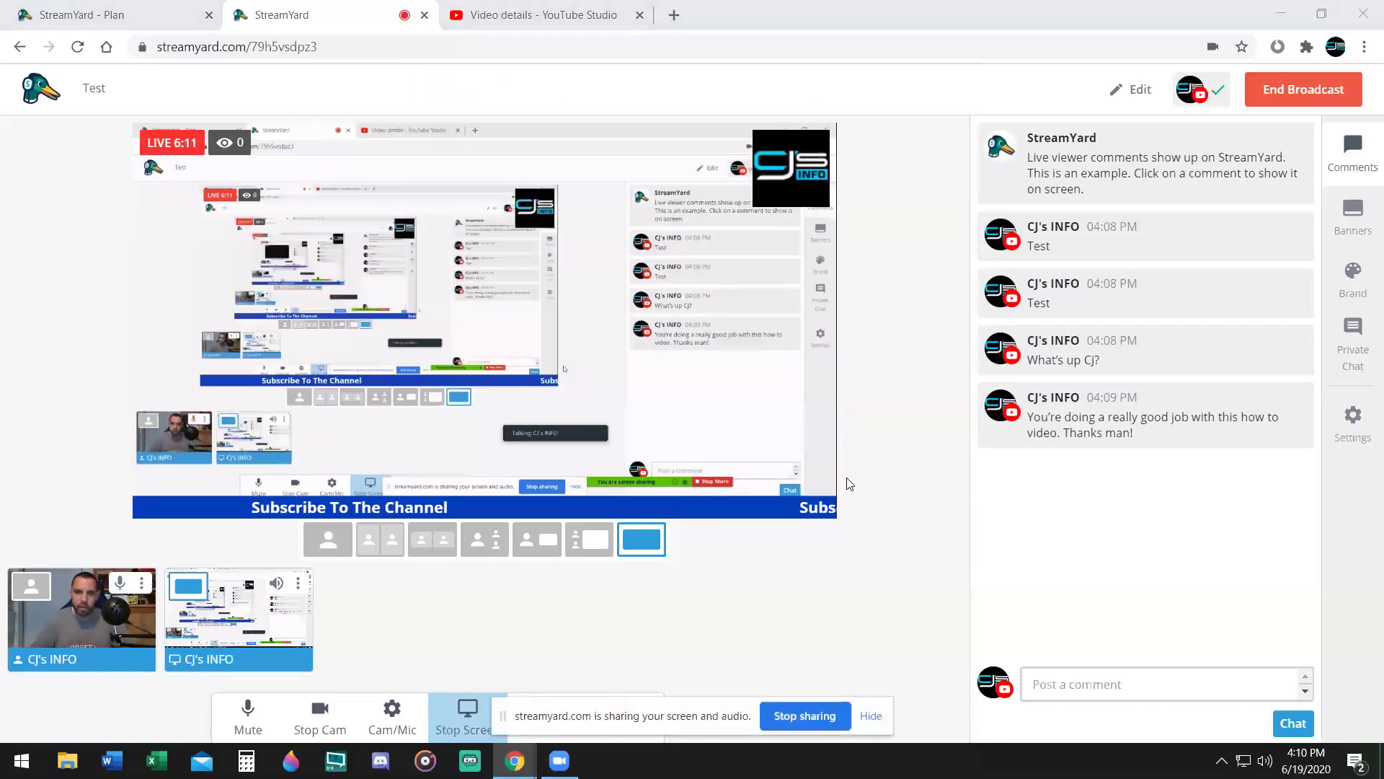
Start Lost_Time playing in Groove Music, with Chrome and Groove Music both minimized
left_click(1283, 17)
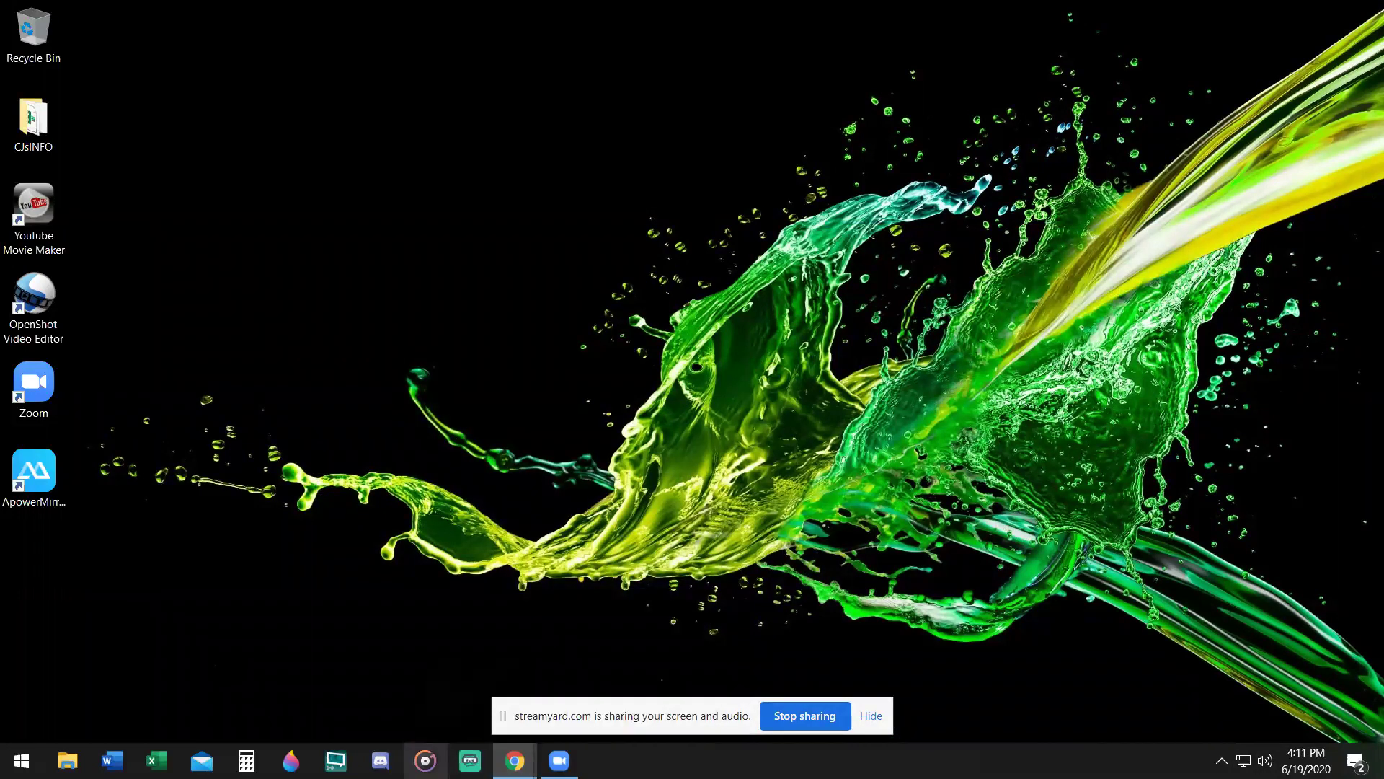
left_click(425, 760)
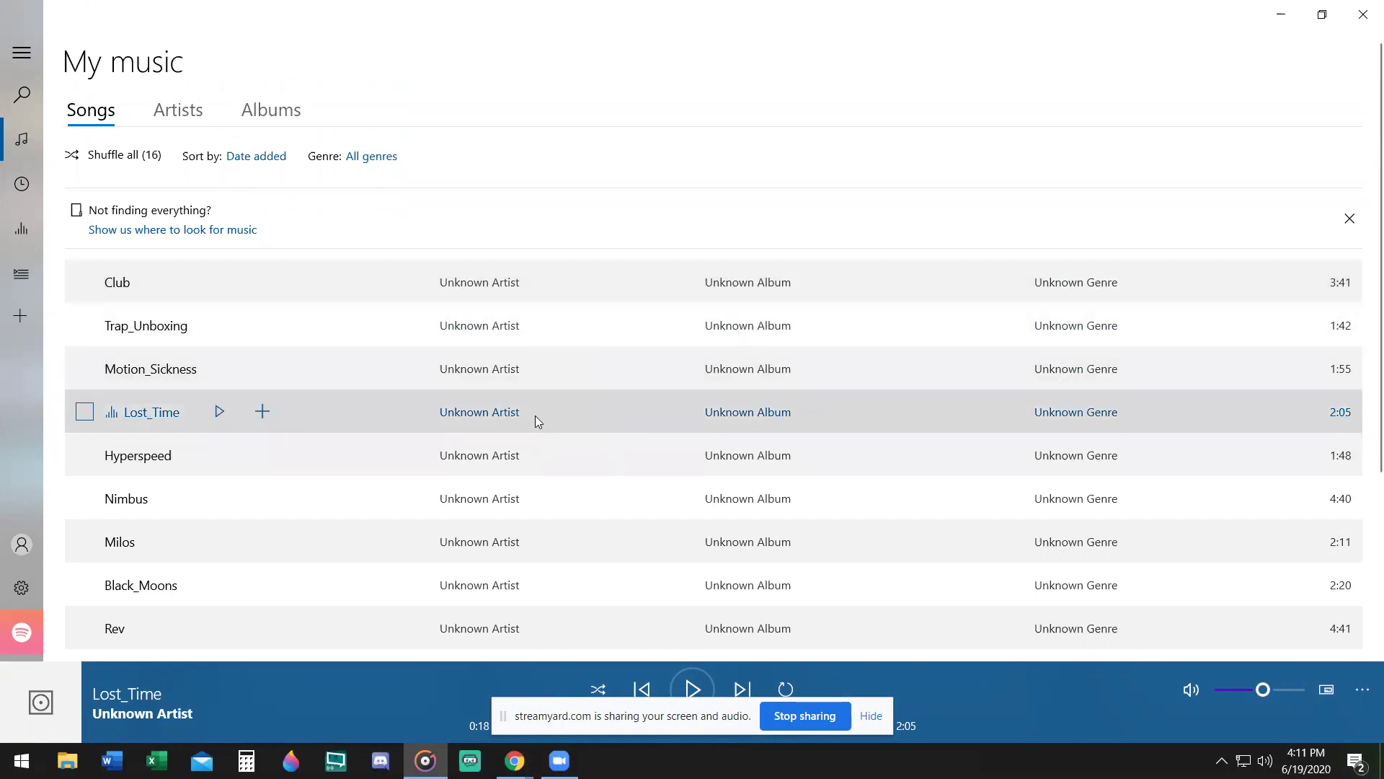
key("ctrl+p")
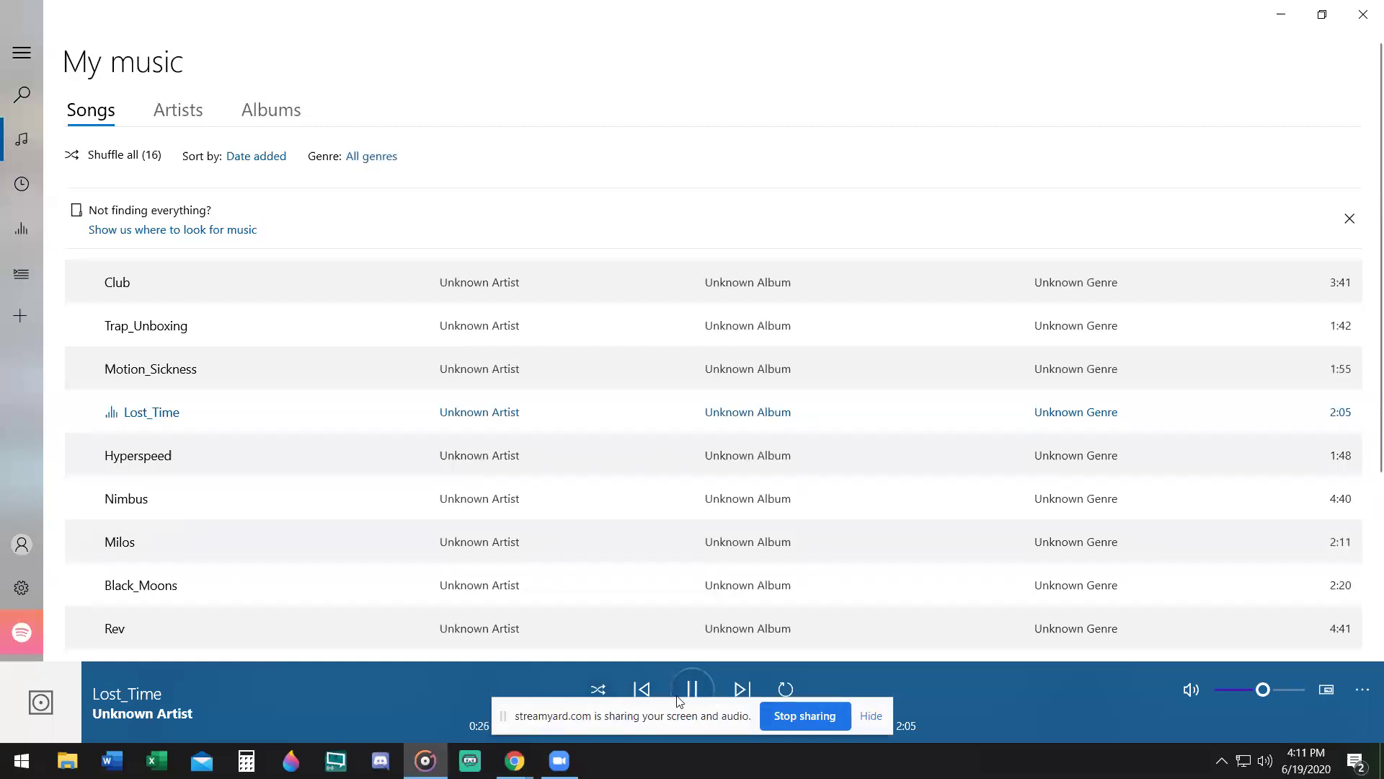
left_click(1282, 14)
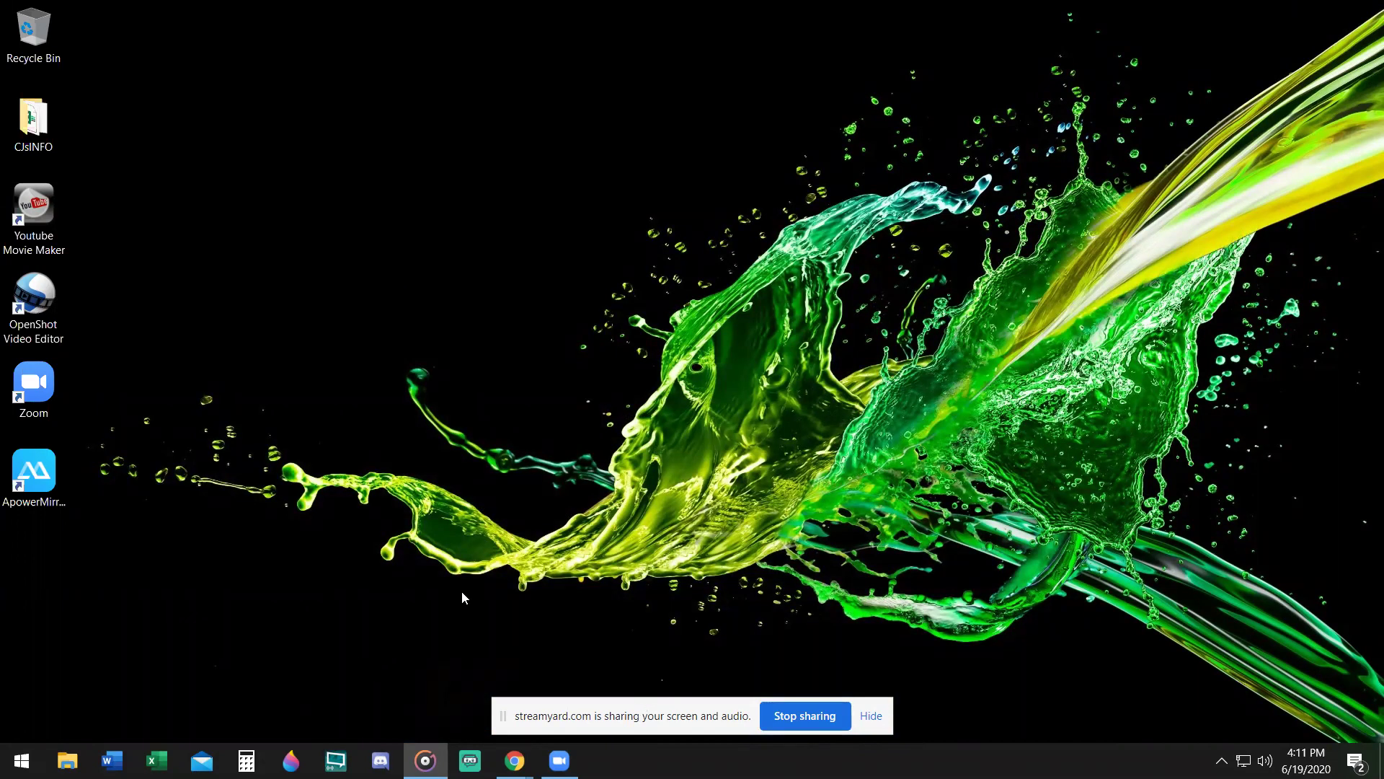
Mute the music and step forward through six pictures in Photos
key("XF86AudioMute")
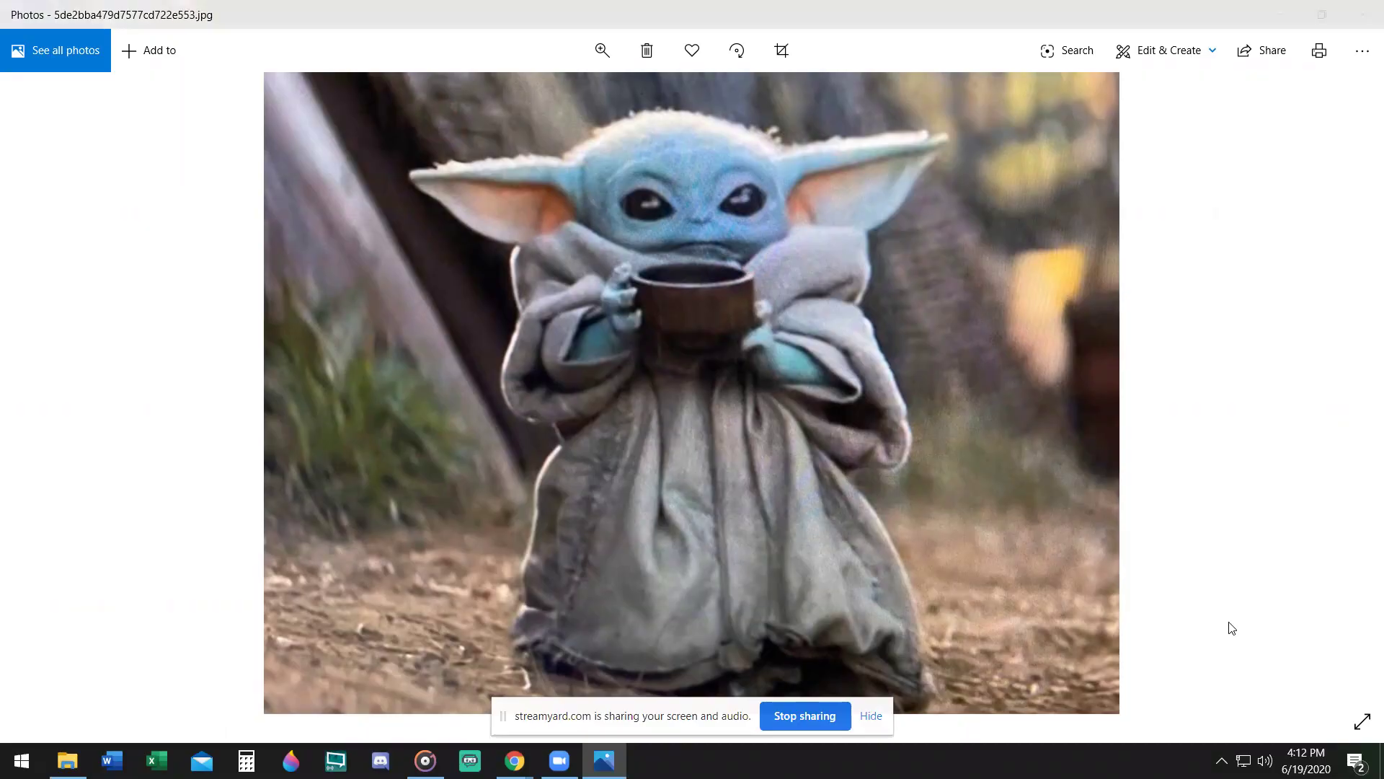
key("Right")
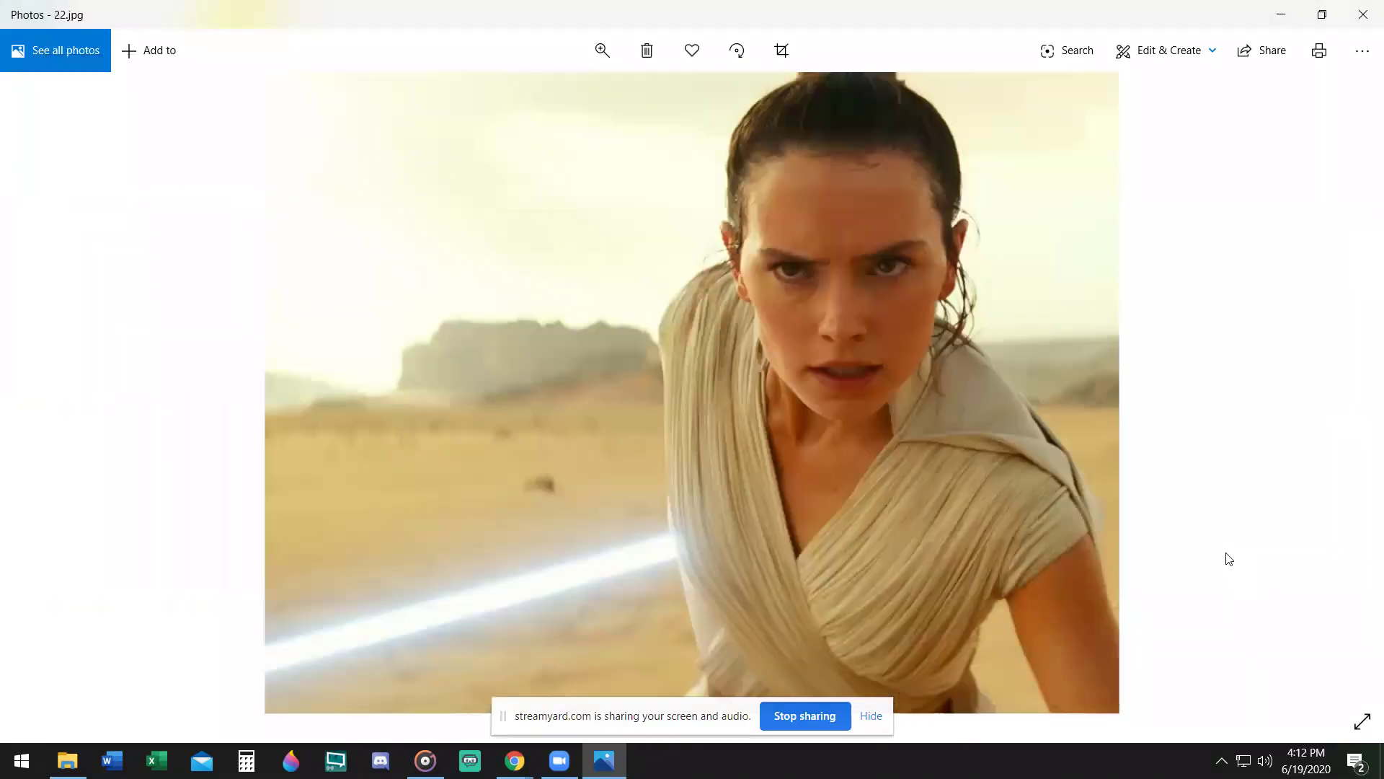
key("Right")
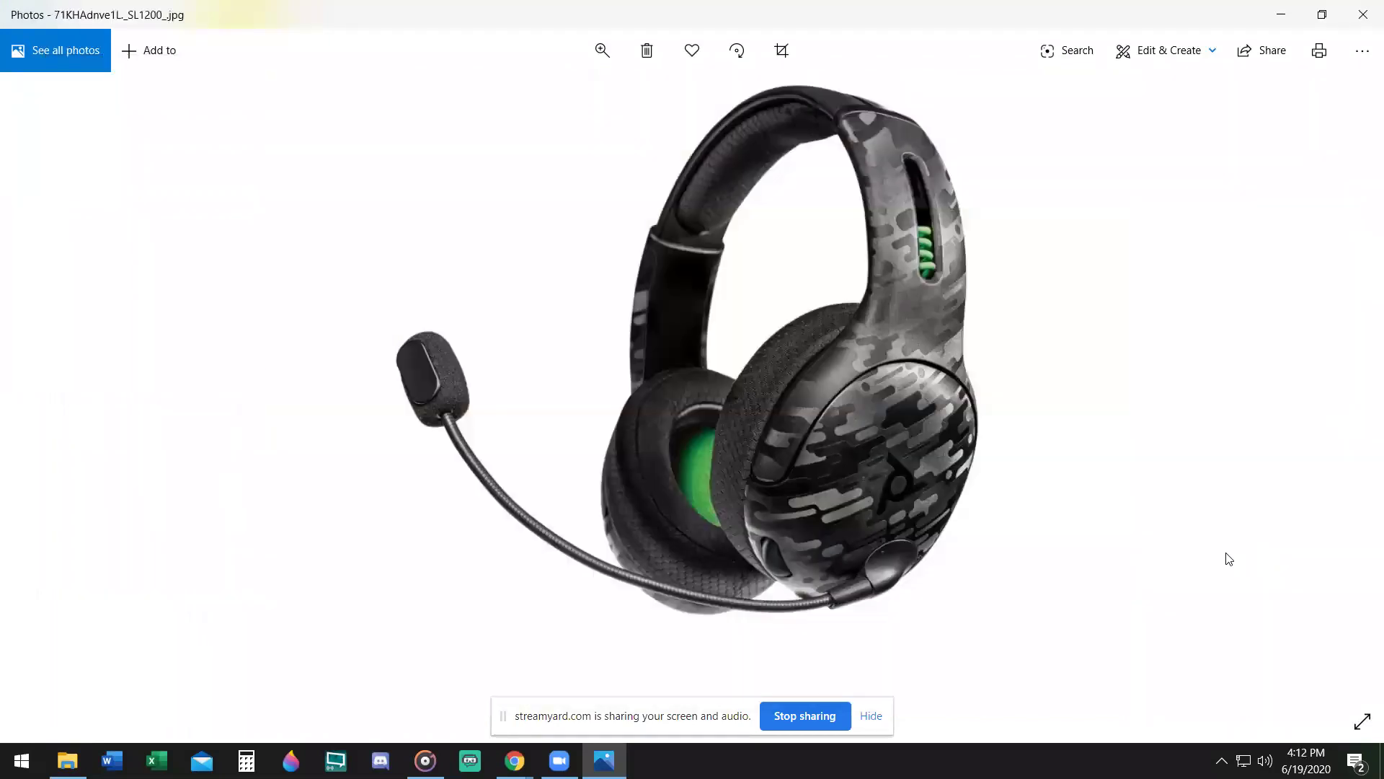
key("Right")
key("Right")
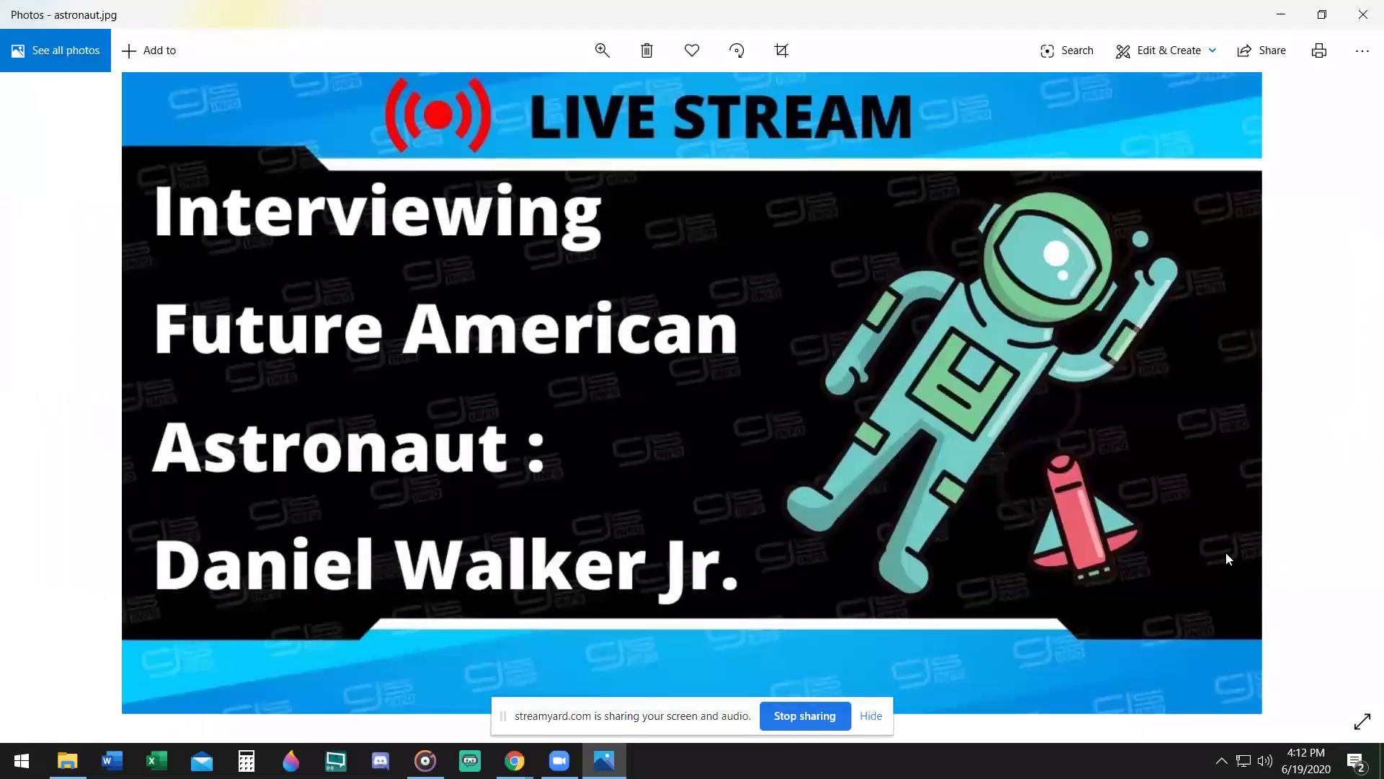
key("Right")
key("Right")
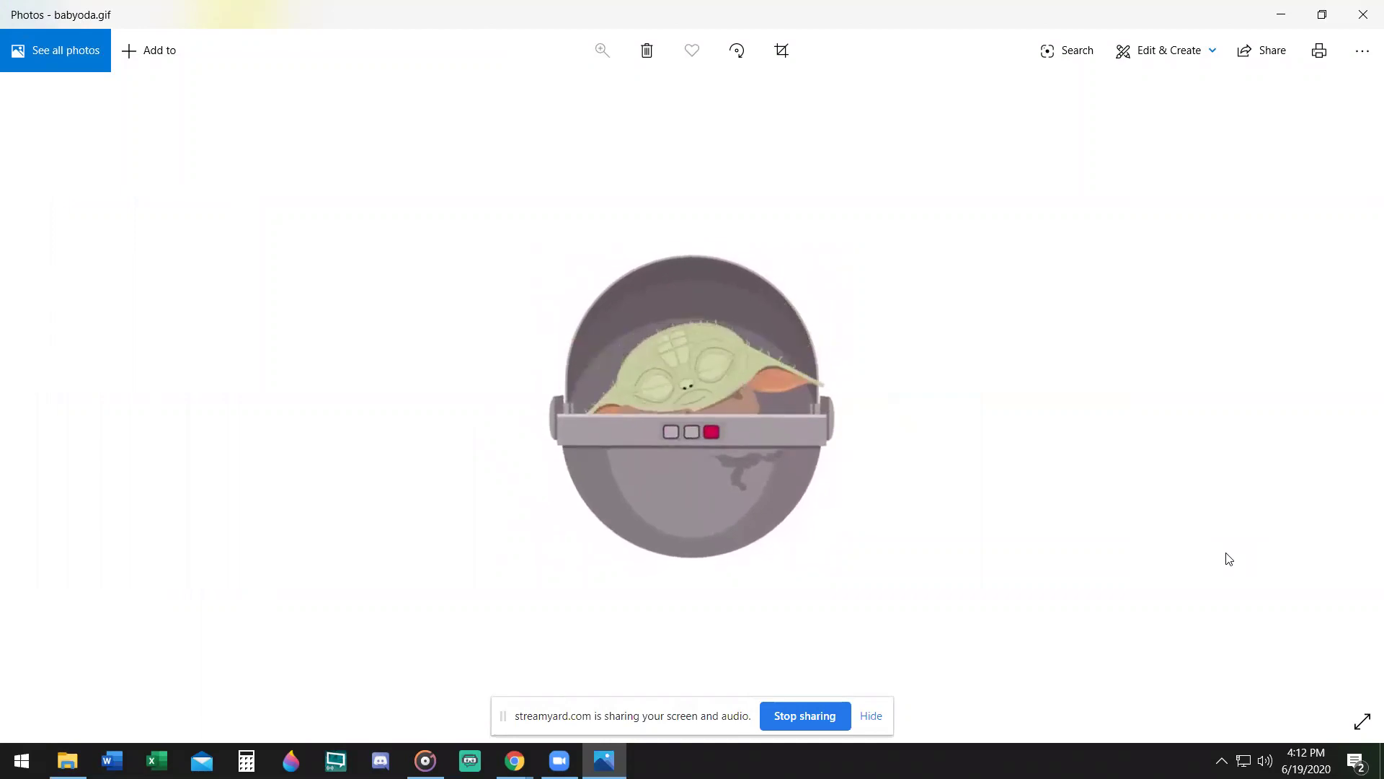
key("Right")
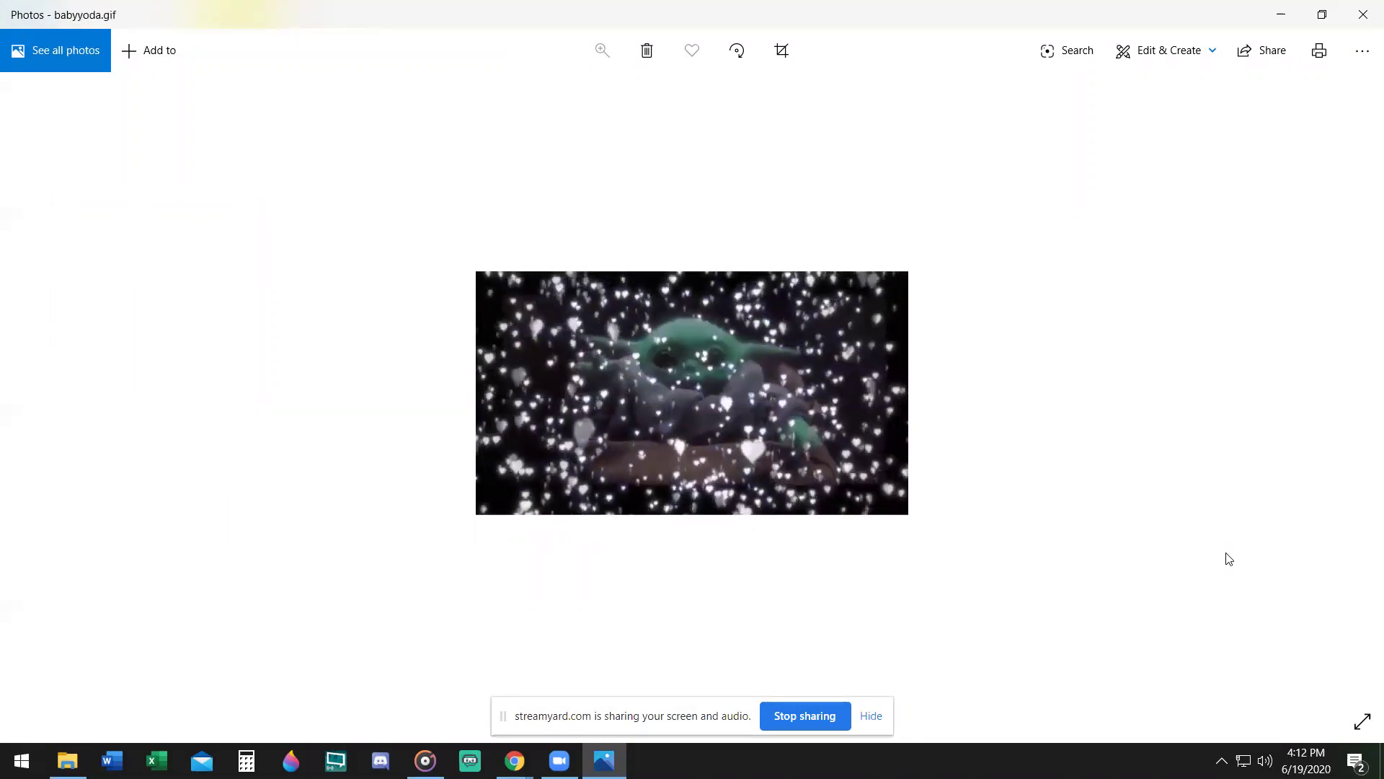
key("Right")
Flip back and forth between the last pictures, then close Photos
key("Right")
key("Left")
key("Right")
key("Left")
key("Right")
key("Right")
key("Left")
key("Left")
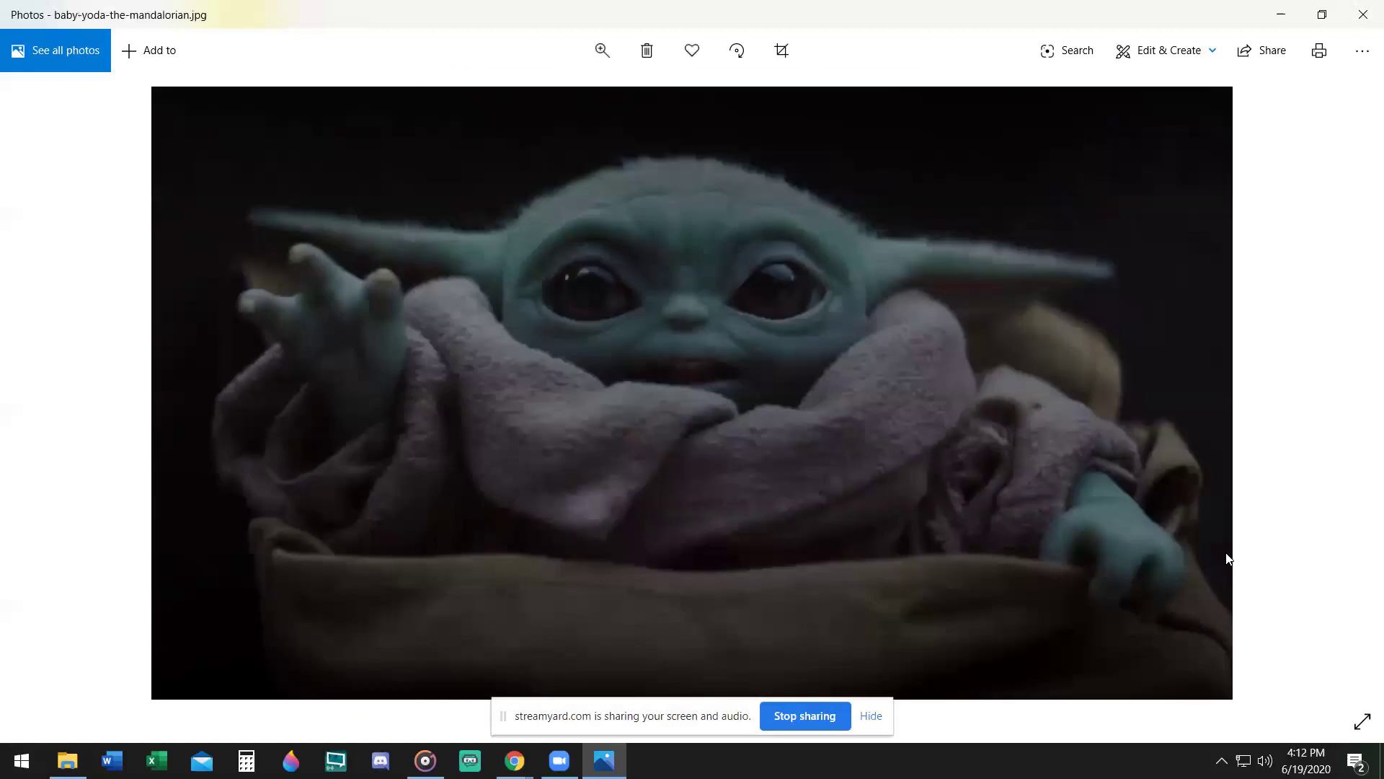
key("Right")
key("Right")
key("Right")
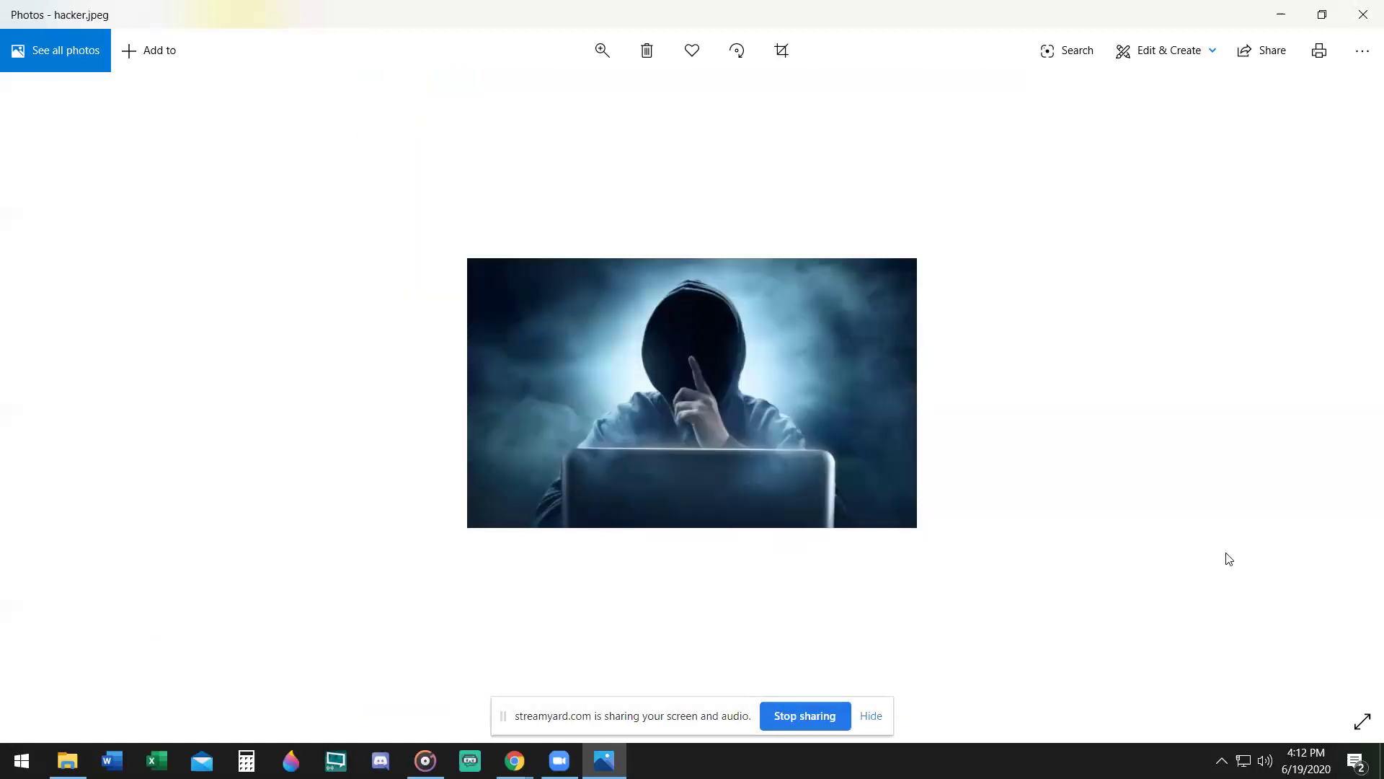
key("alt+F4")
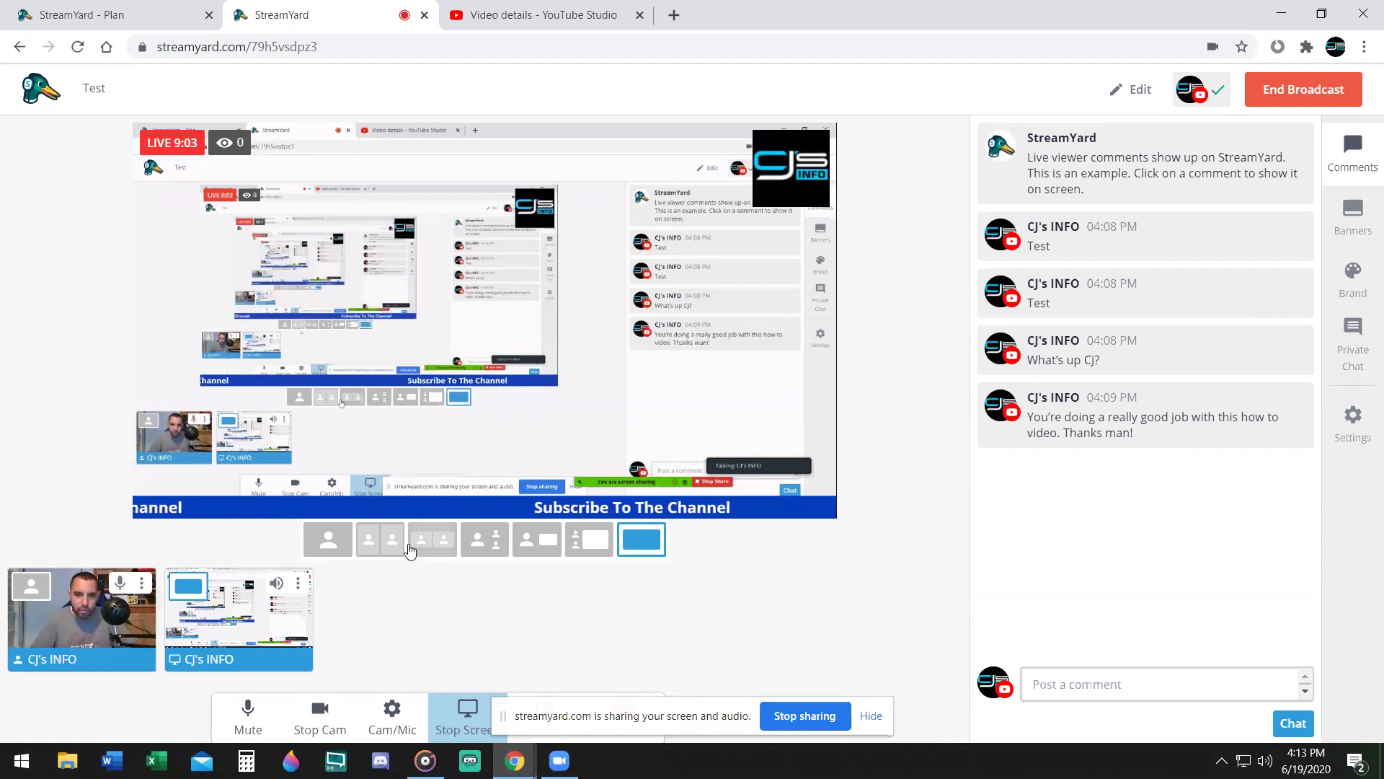
Switch to the camera-beside-screen layout, mute the sound, and minimize Chrome
left_click(570, 541)
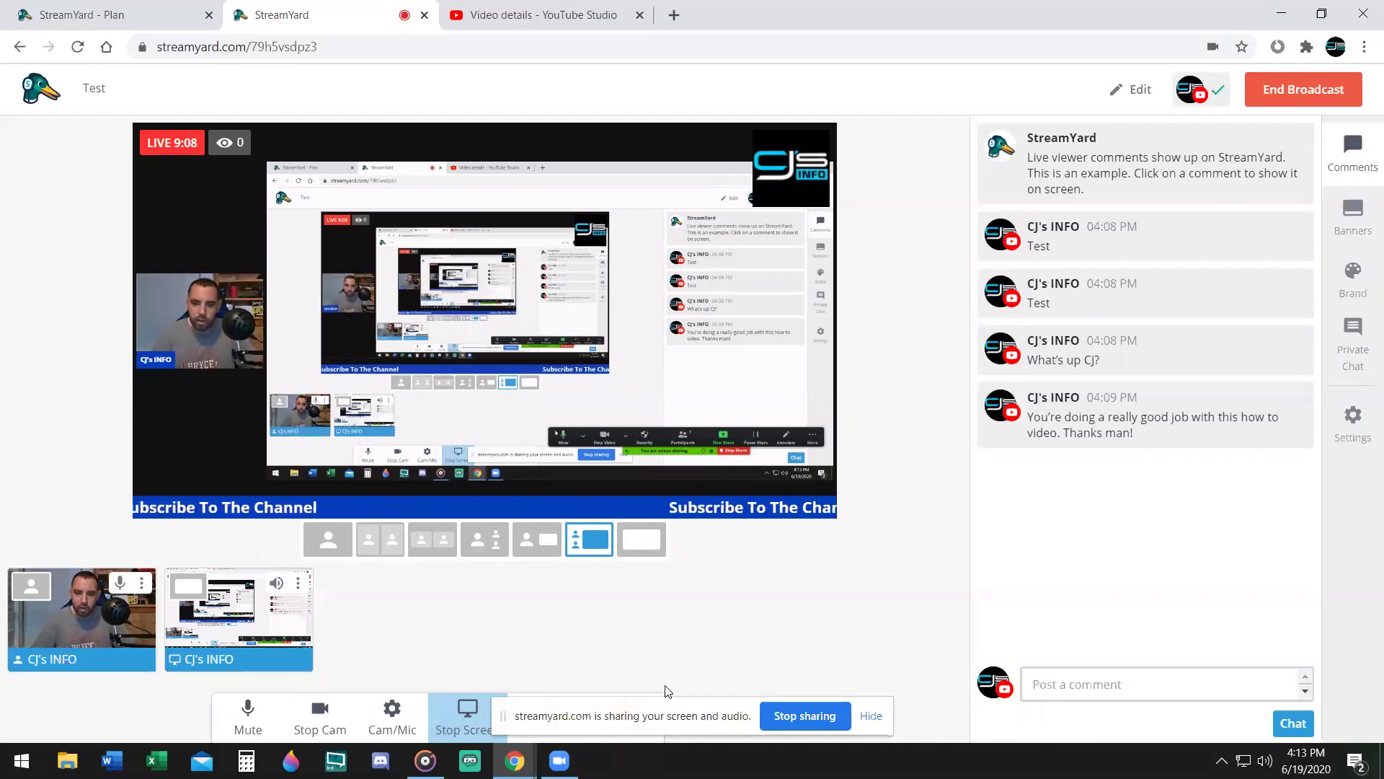
key("XF86AudioMute")
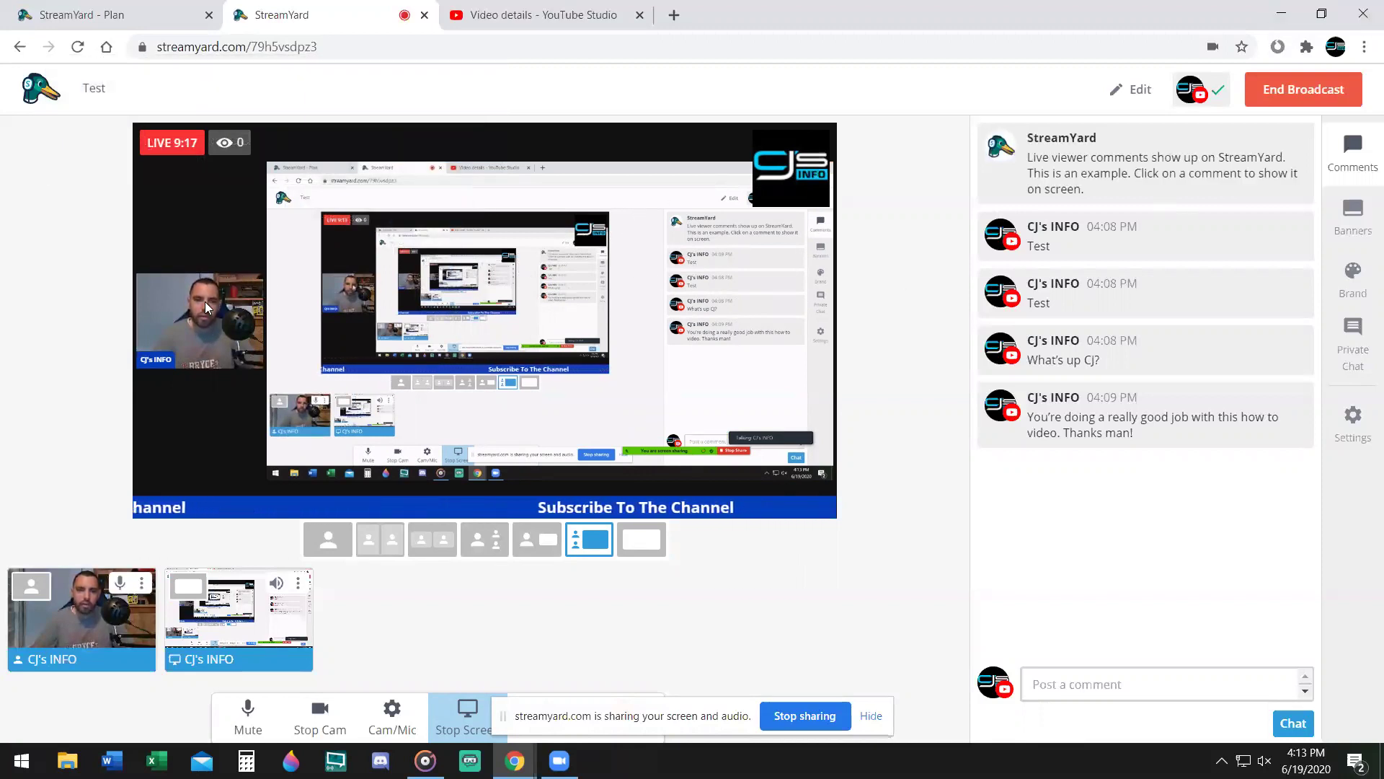
left_click(1279, 15)
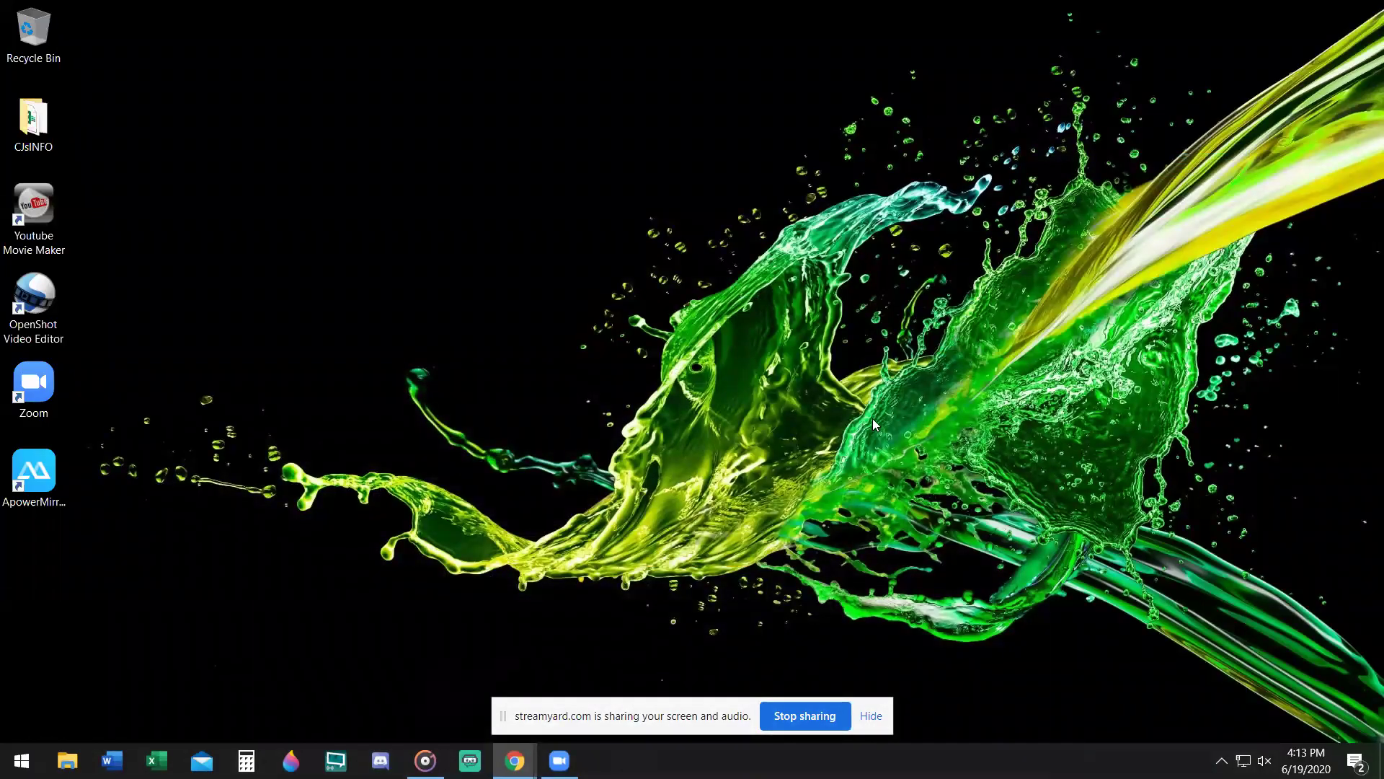